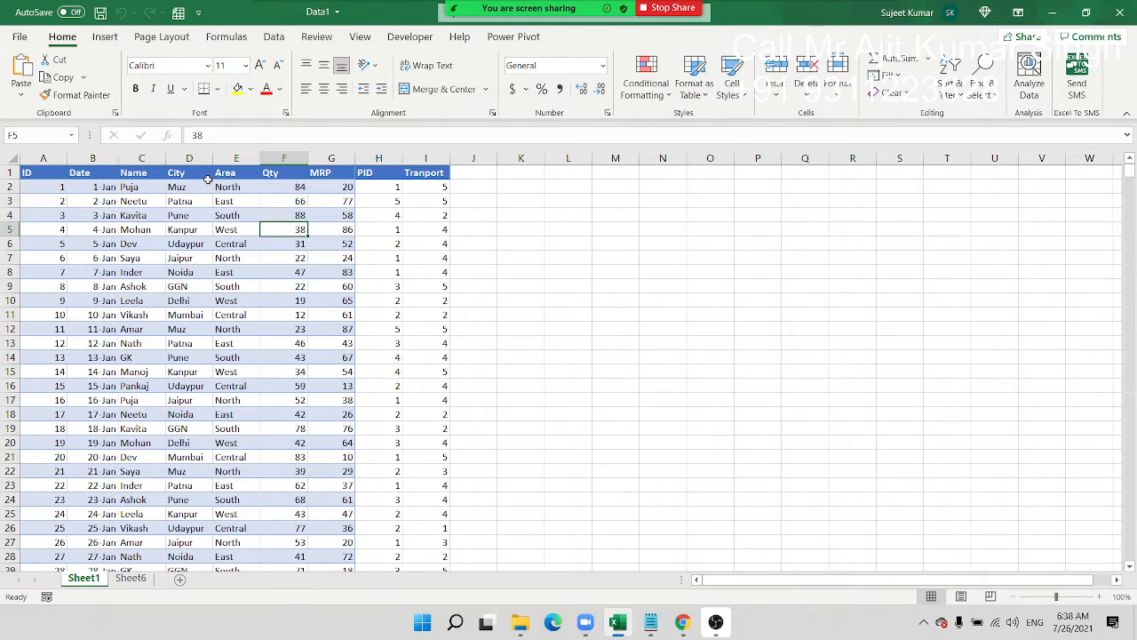
- Sort the table by the MRP column from largest to smallest
click(271, 175)
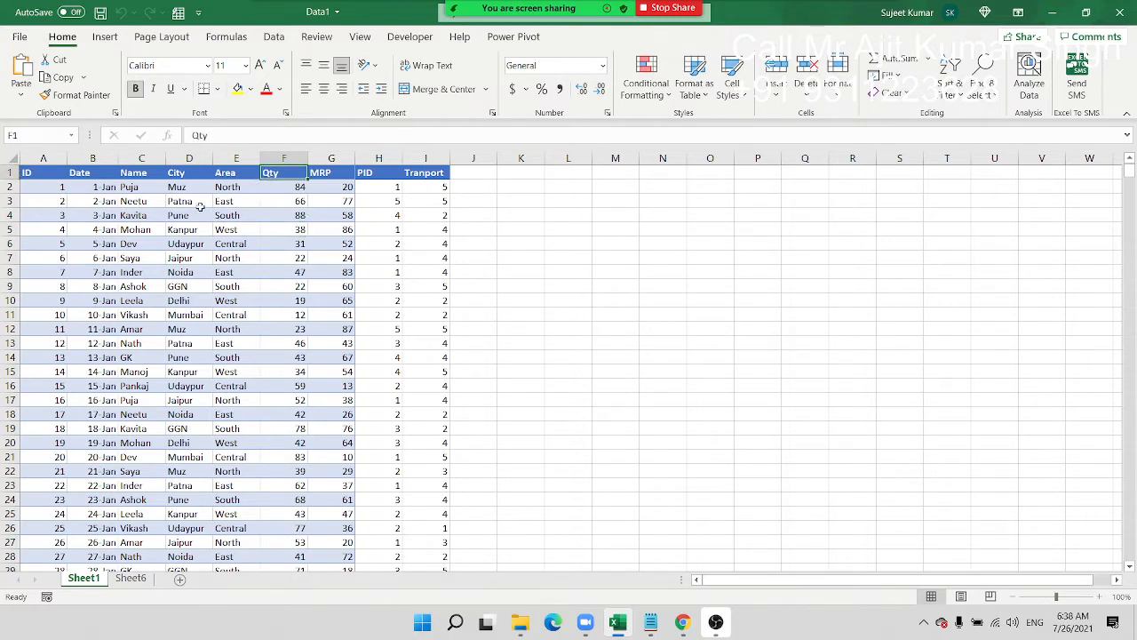
click(286, 216)
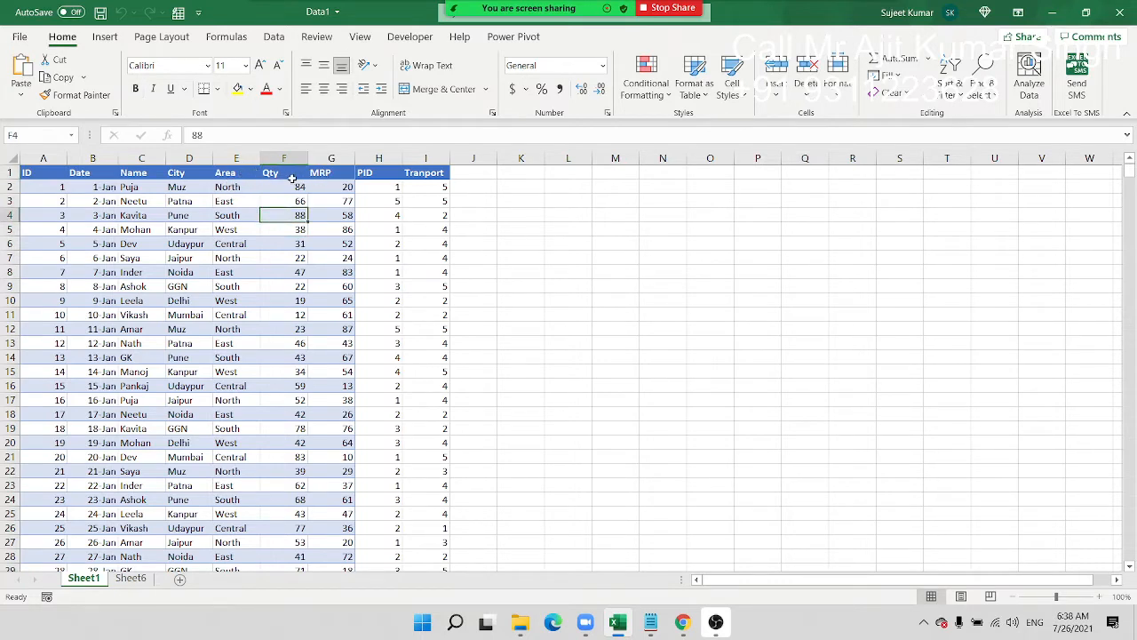
click(320, 174)
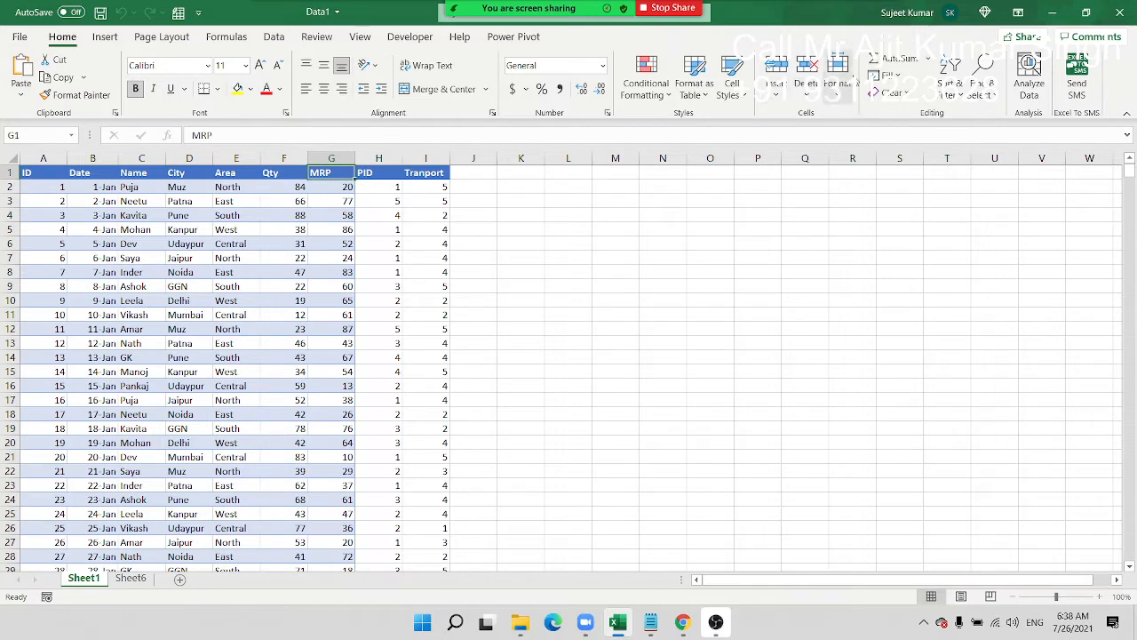
click(951, 92)
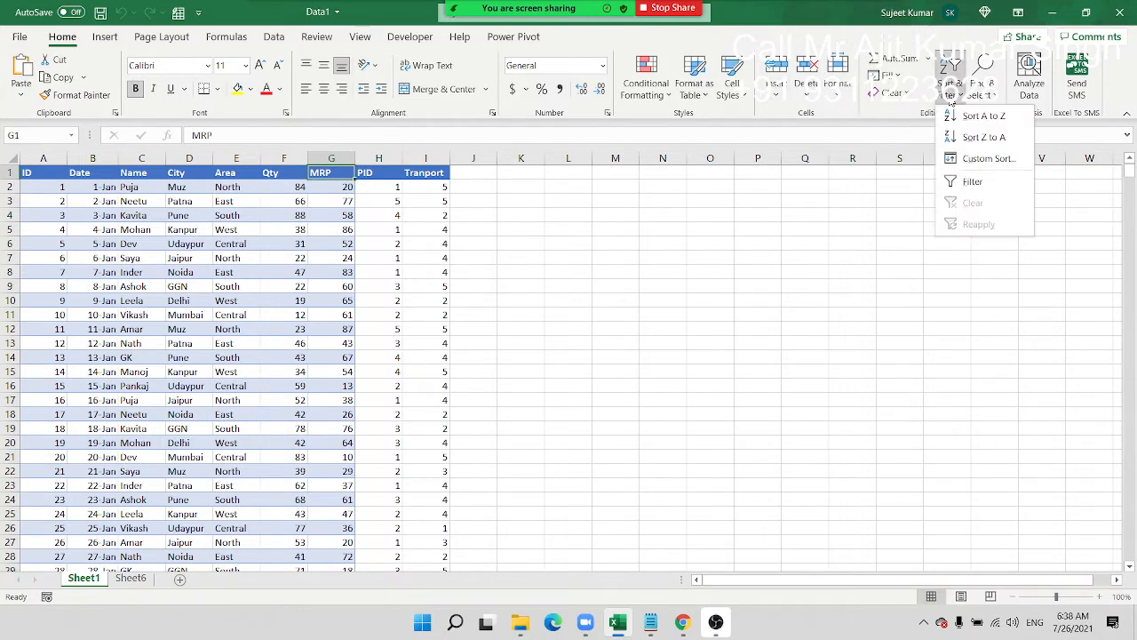
click(981, 136)
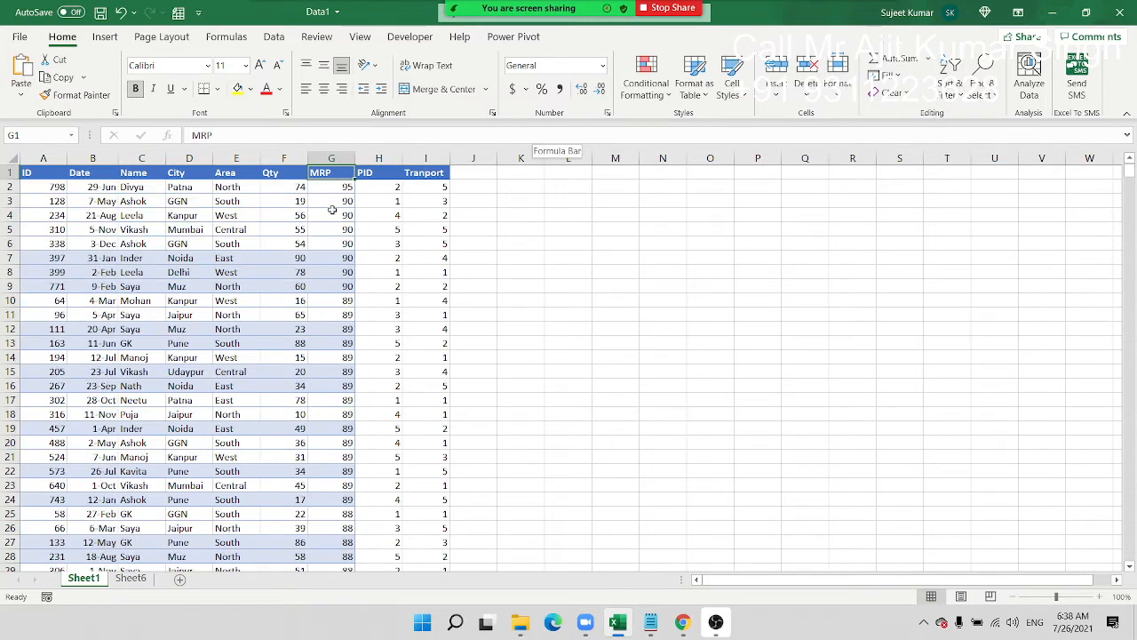
drag(331, 213, 321, 314)
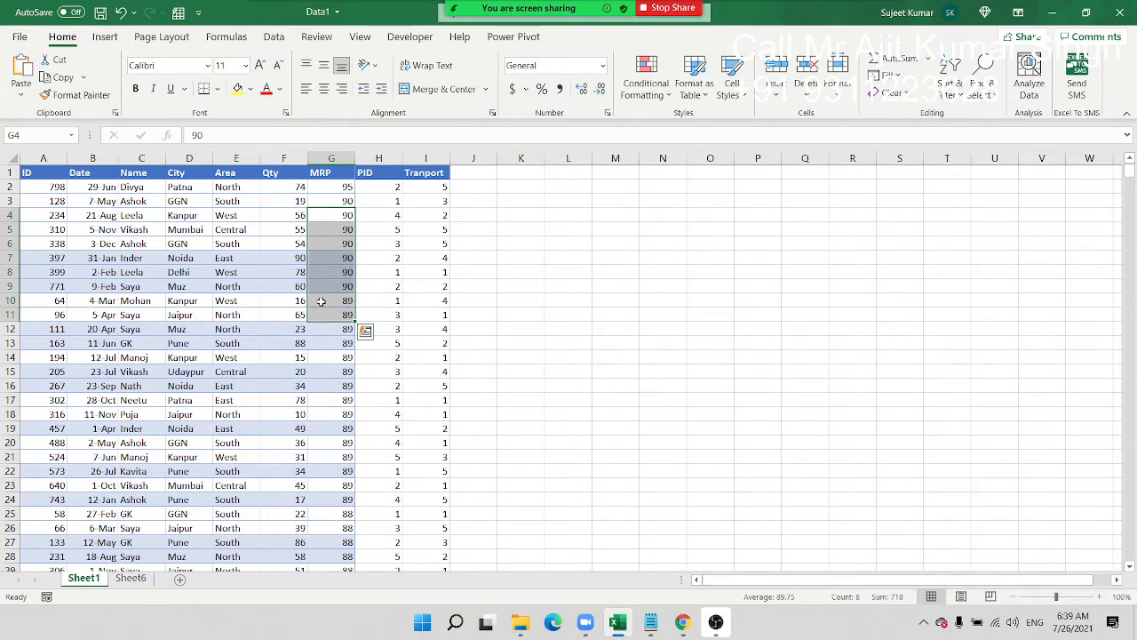
click(388, 249)
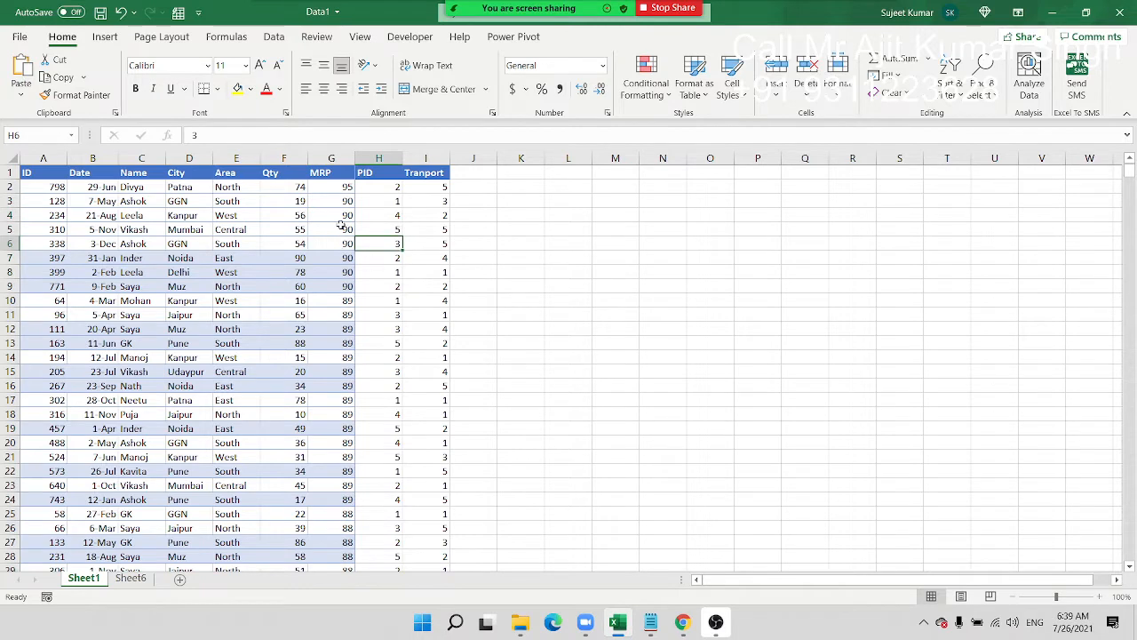
drag(342, 204, 342, 414)
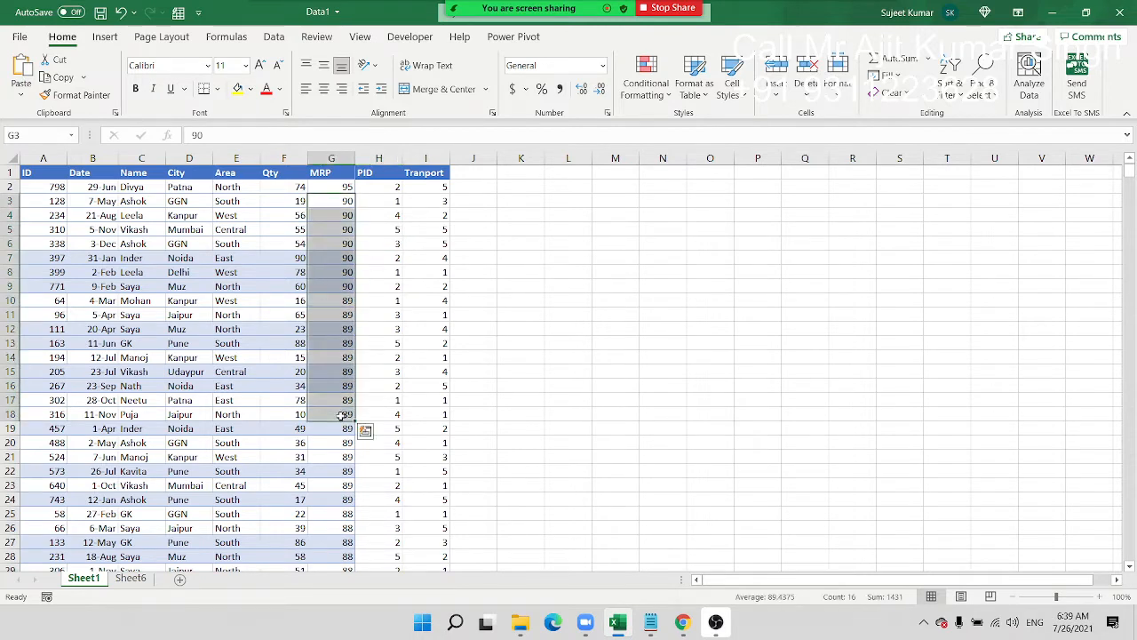
- Start a custom sort of the table with Name as the first level, on cell values from Z to A
click(342, 229)
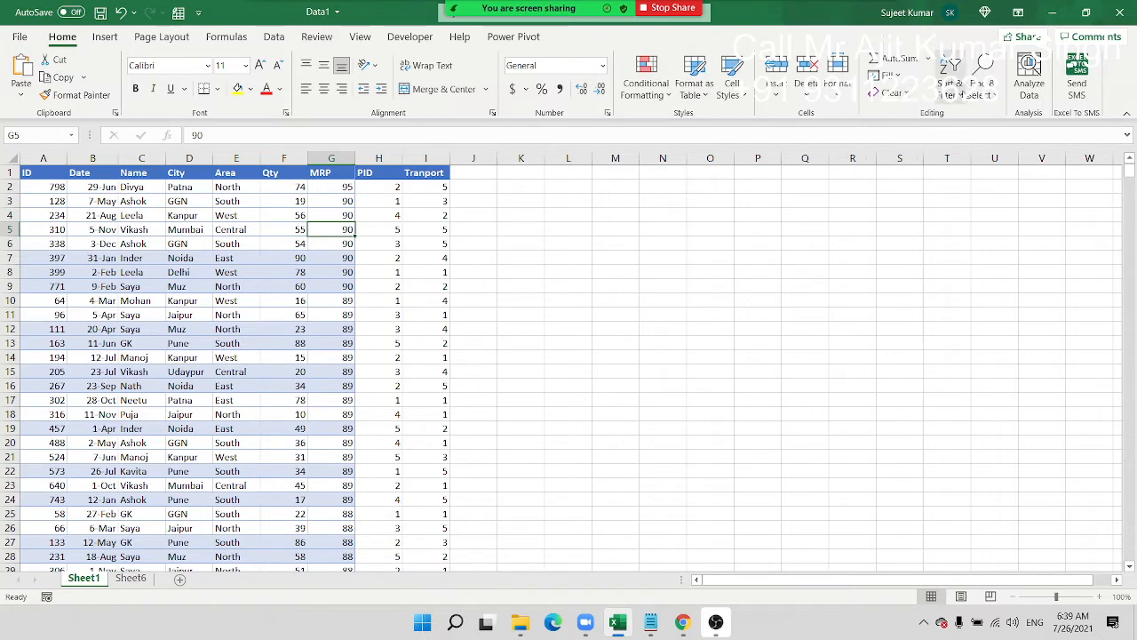
click(951, 80)
click(966, 162)
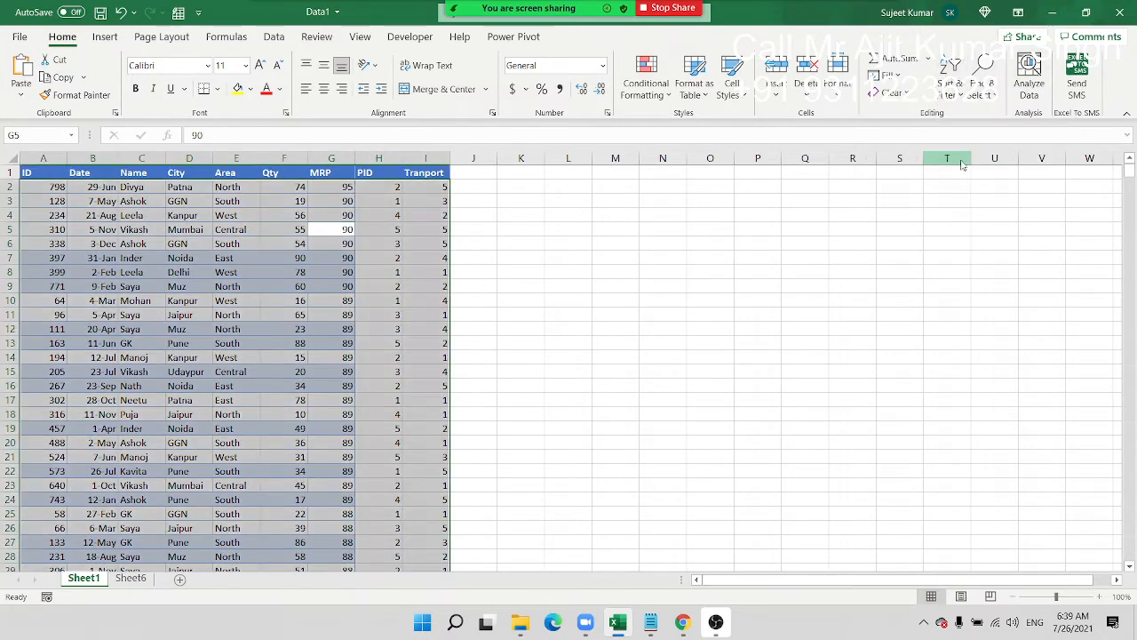
click(359, 303)
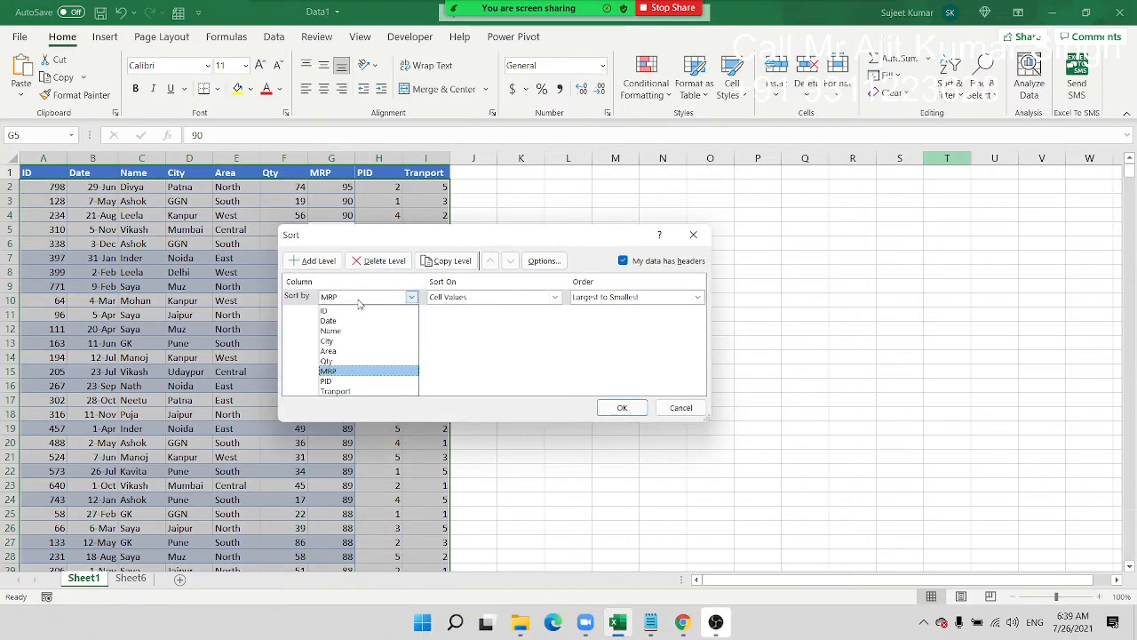
click(349, 335)
click(466, 299)
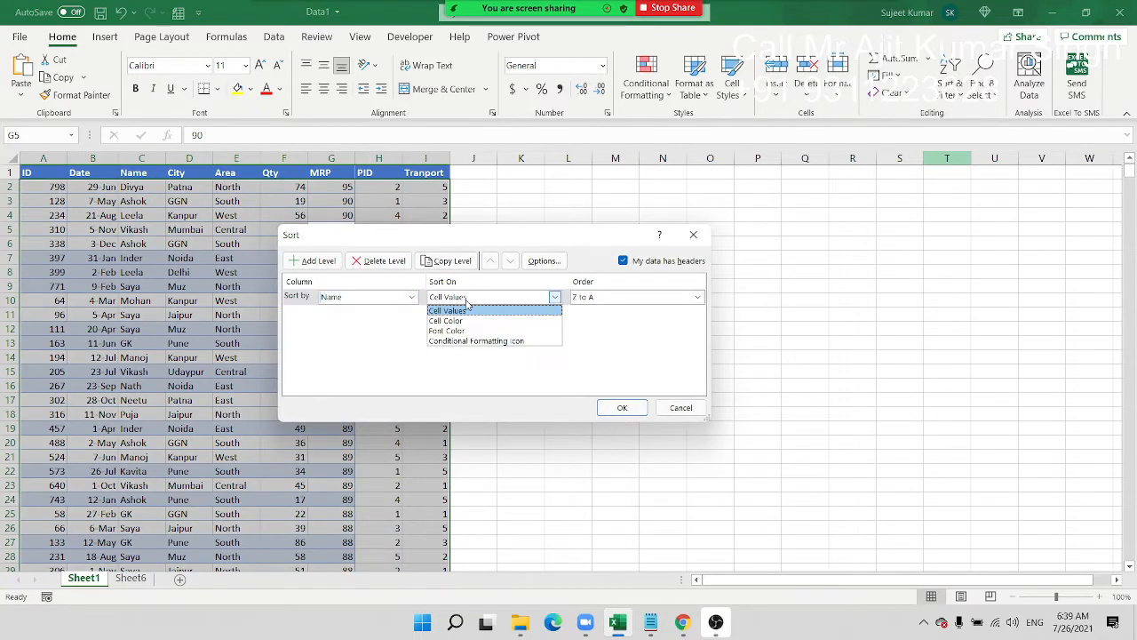
click(637, 330)
- Add City and Area as the second and third sort levels, both A to Z, and apply the sort
click(317, 262)
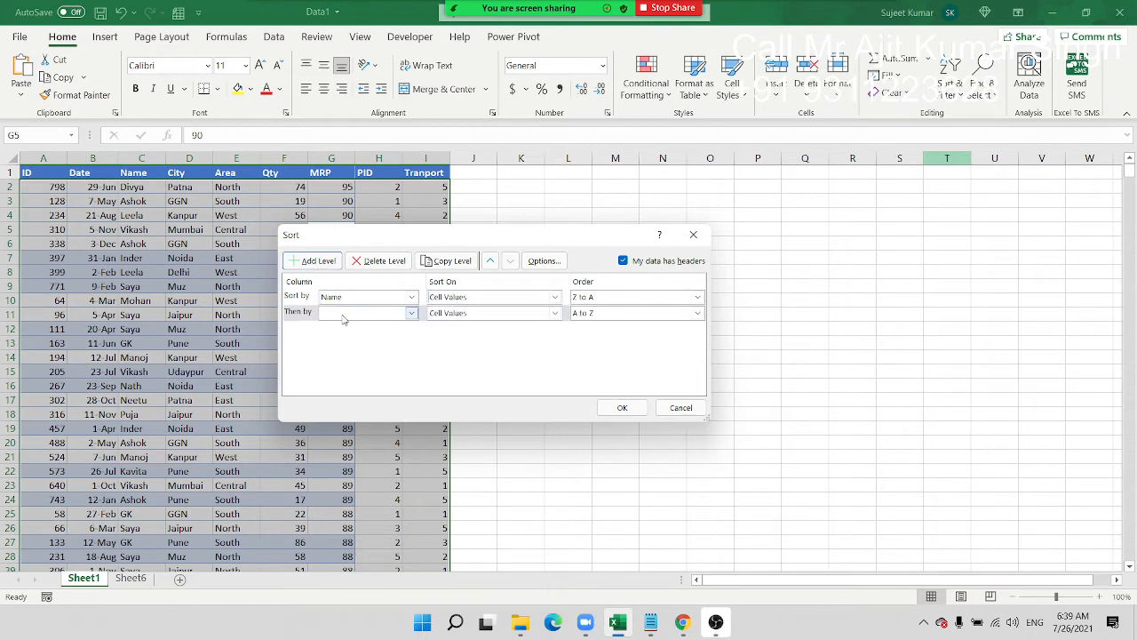
click(343, 315)
click(334, 356)
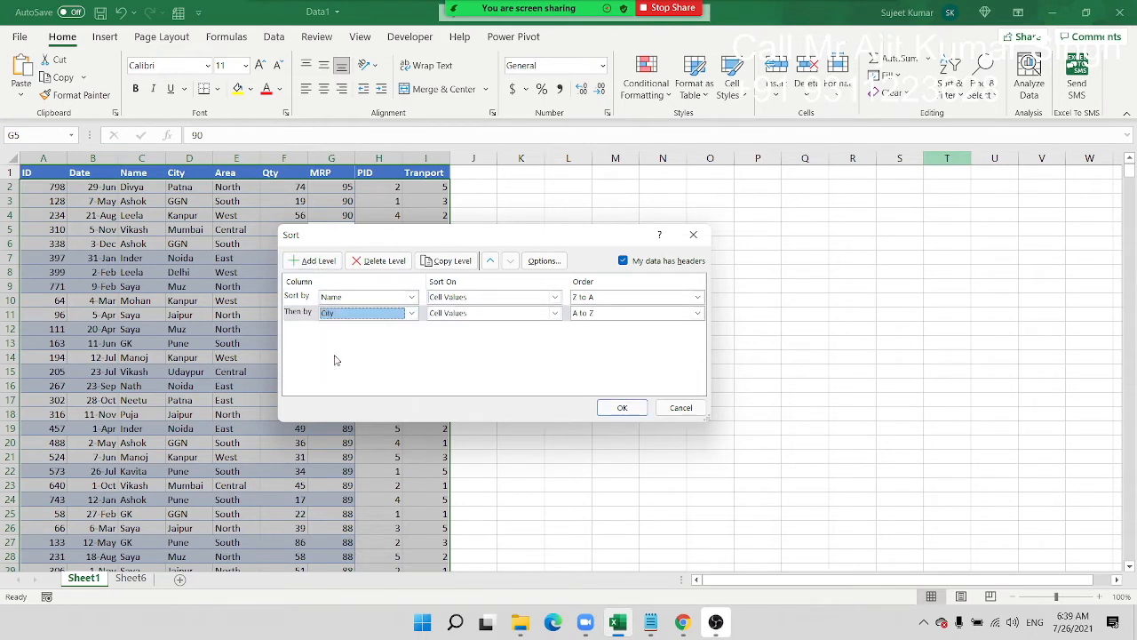
click(317, 261)
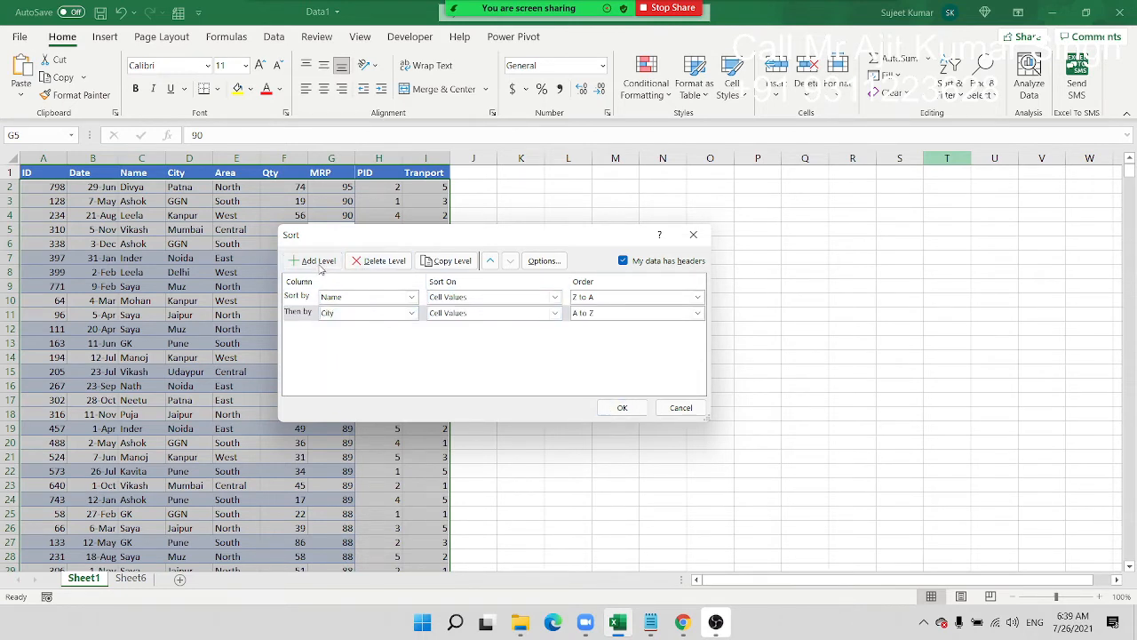
click(344, 330)
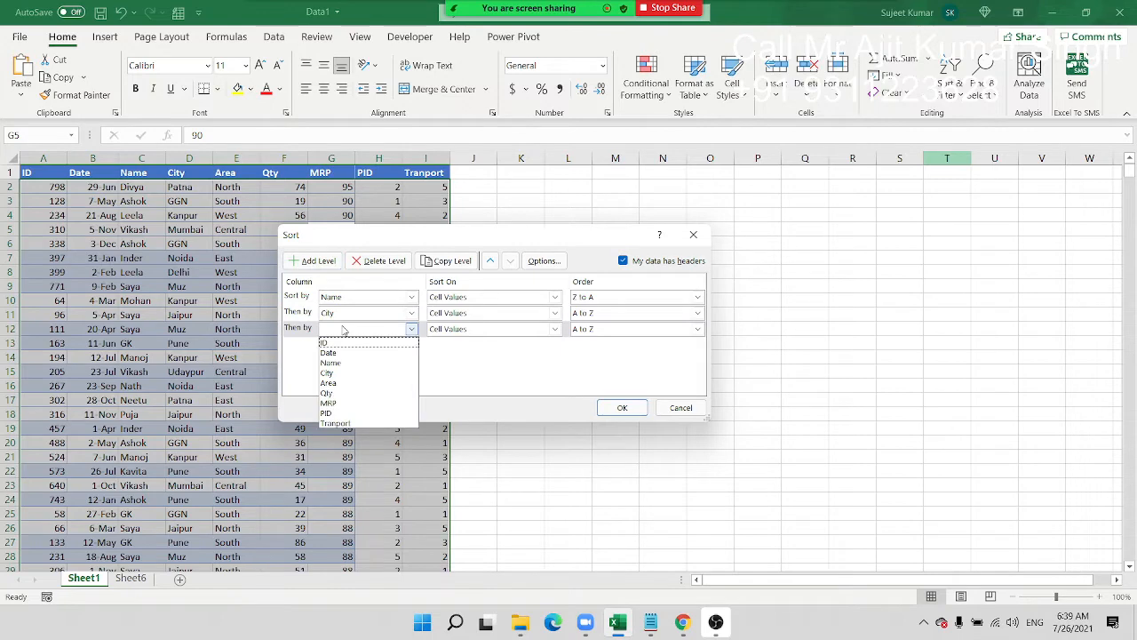
click(356, 382)
click(625, 408)
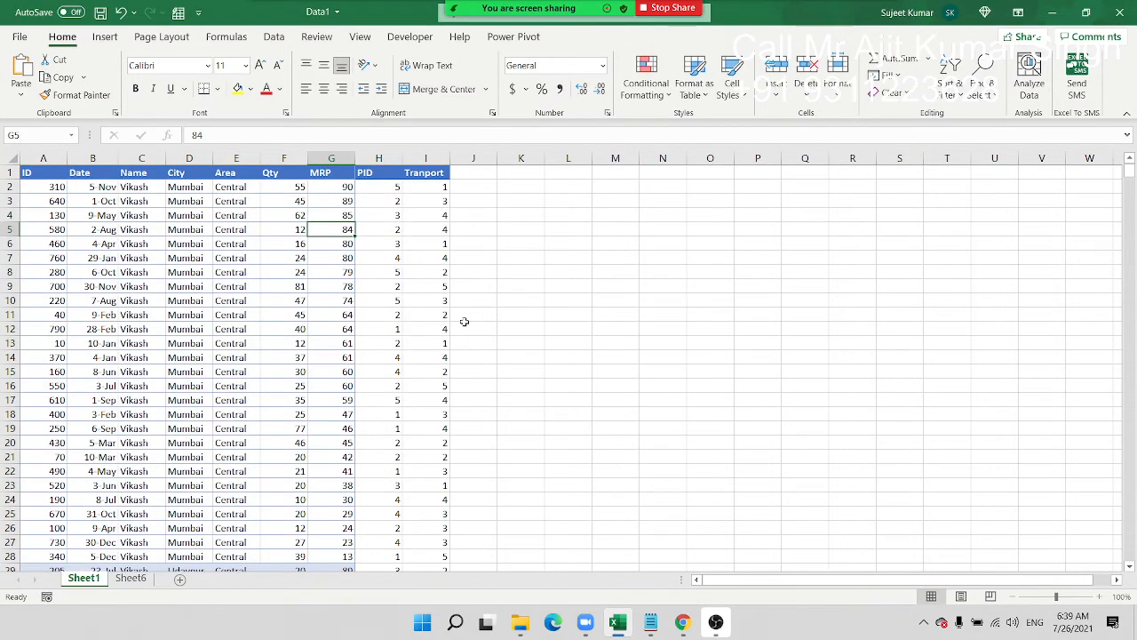
- Add a new column header Month in cell J1, beside the Tranport column
click(481, 176)
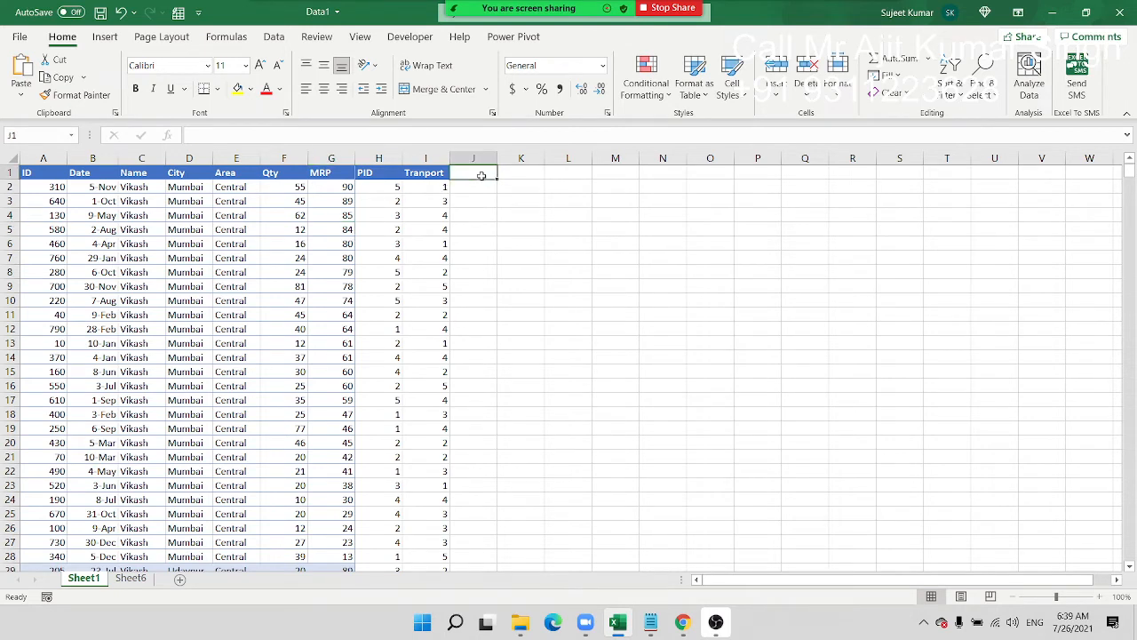
text(Mont)
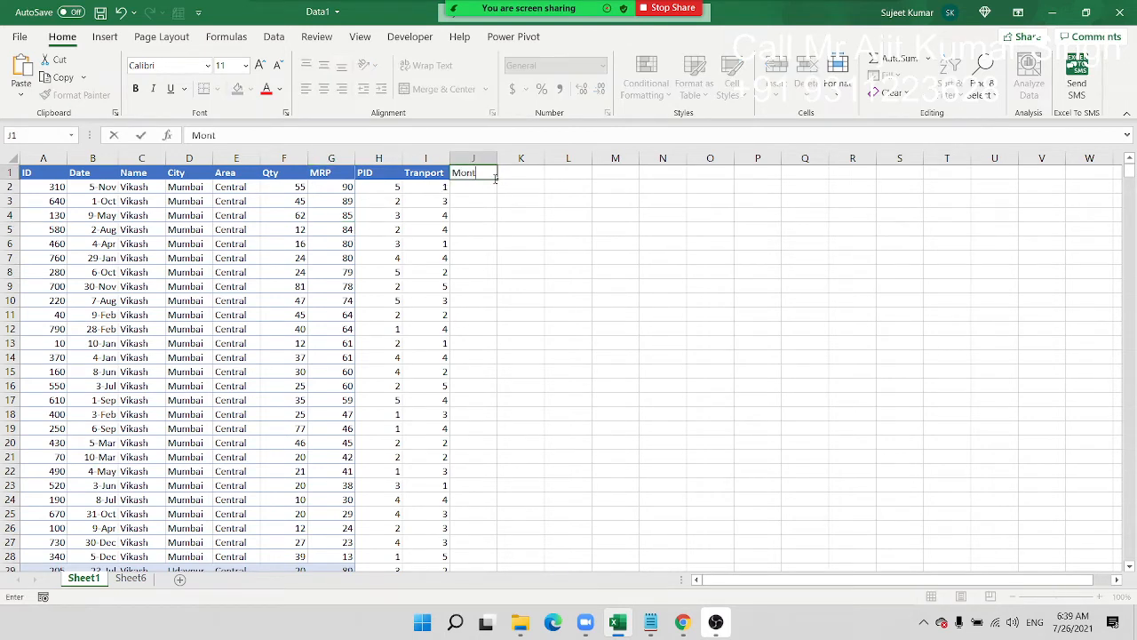
text(h)
key(Return)
- Enter Jan in J2 and fill the month series down the whole Month column
text(Jan)
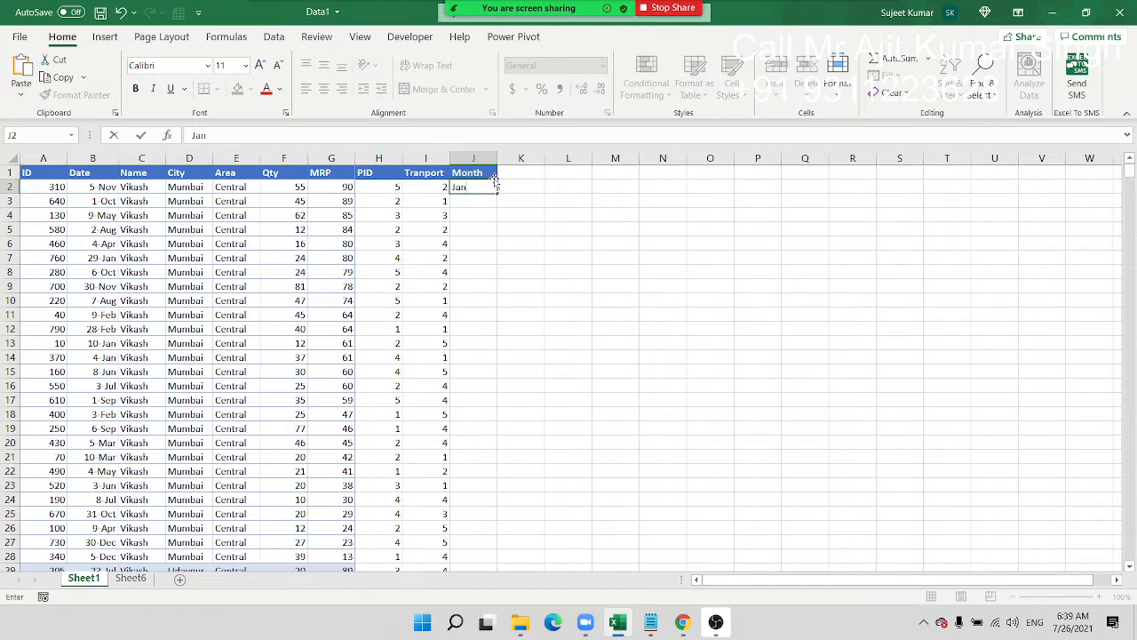
key(Return)
click(483, 189)
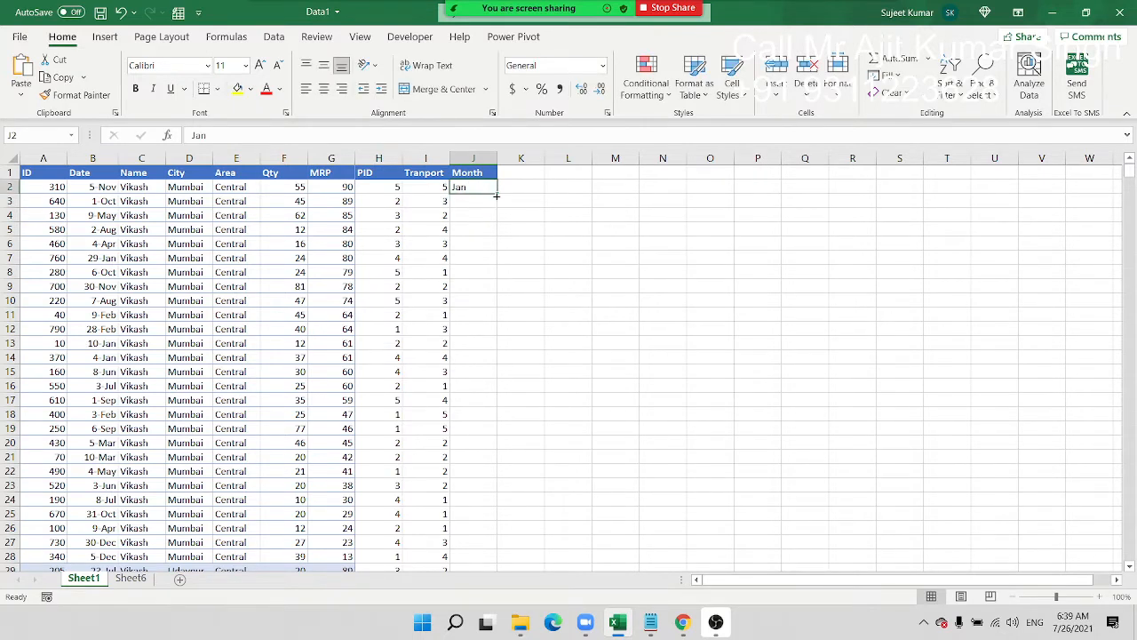
double_click(497, 193)
click(365, 200)
- Sort the table by the Month column from A to Z and review the resulting month order
click(467, 173)
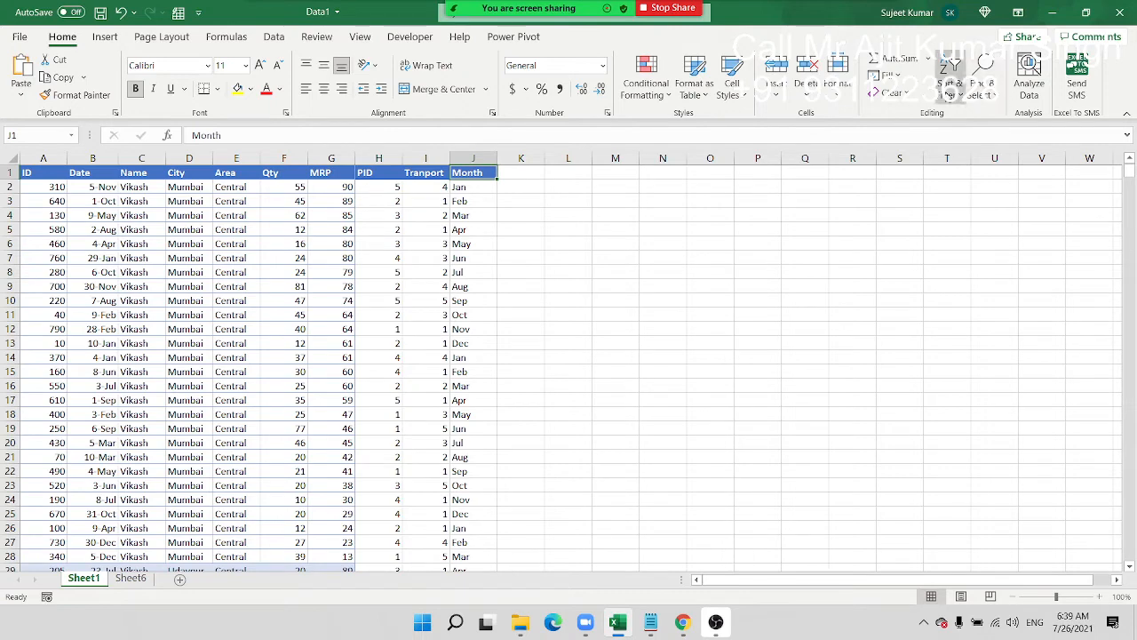
click(950, 89)
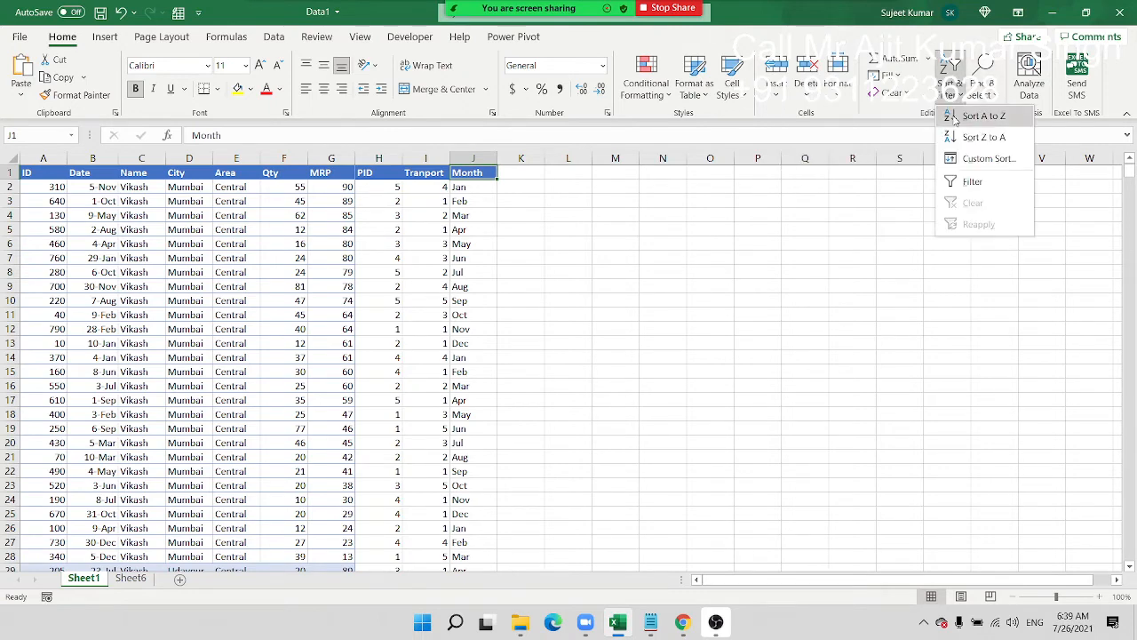
click(953, 119)
scroll(503, 235, down, 2)
scroll(503, 234, down, 20)
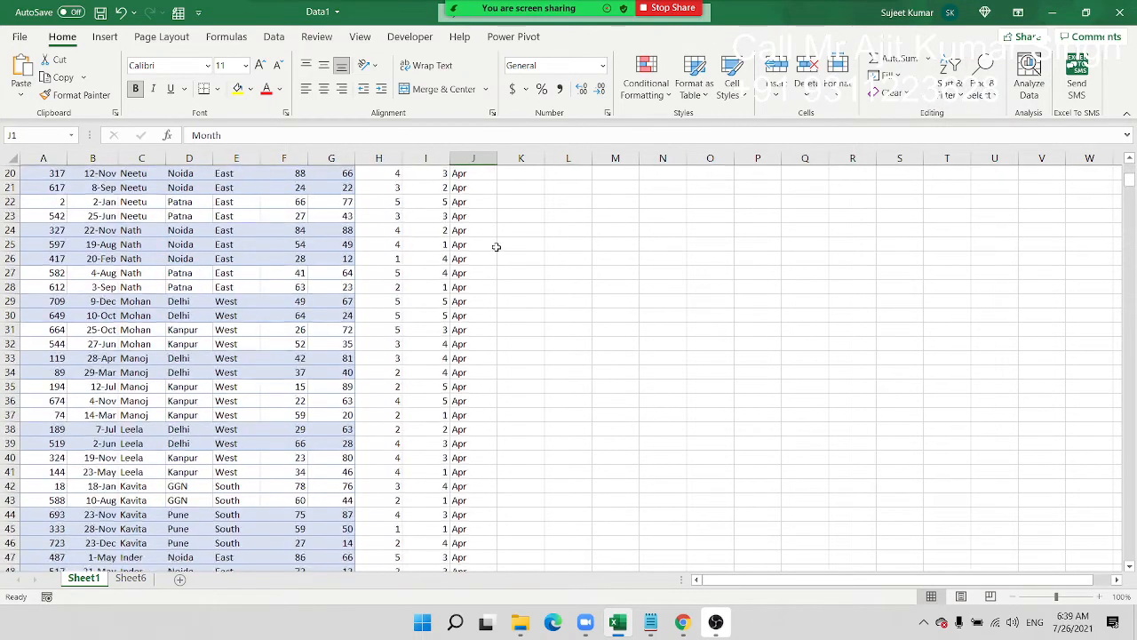
scroll(507, 230, down, 4)
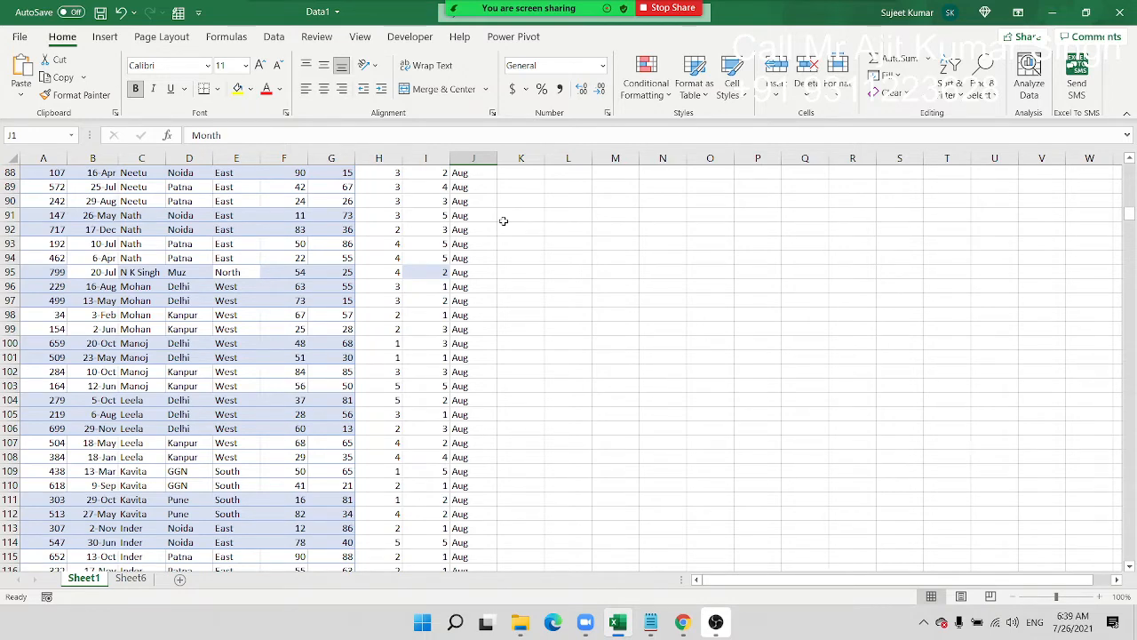
- Start a custom sort from the Month header, with Month as the sort column
click(457, 213)
key(ctrl+Up)
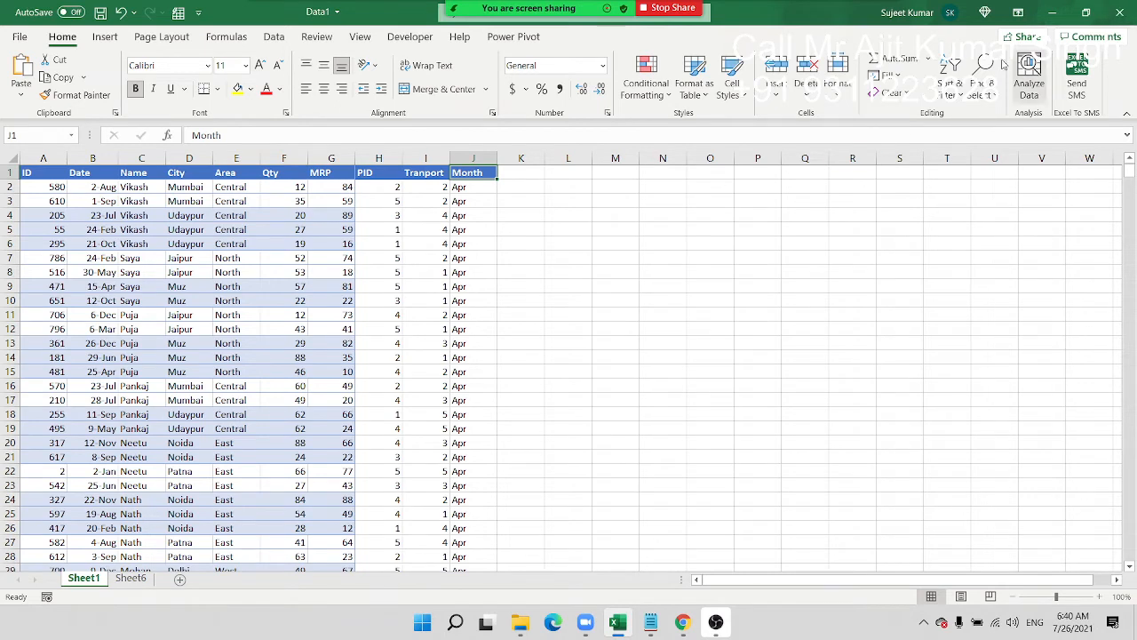
click(956, 100)
click(974, 157)
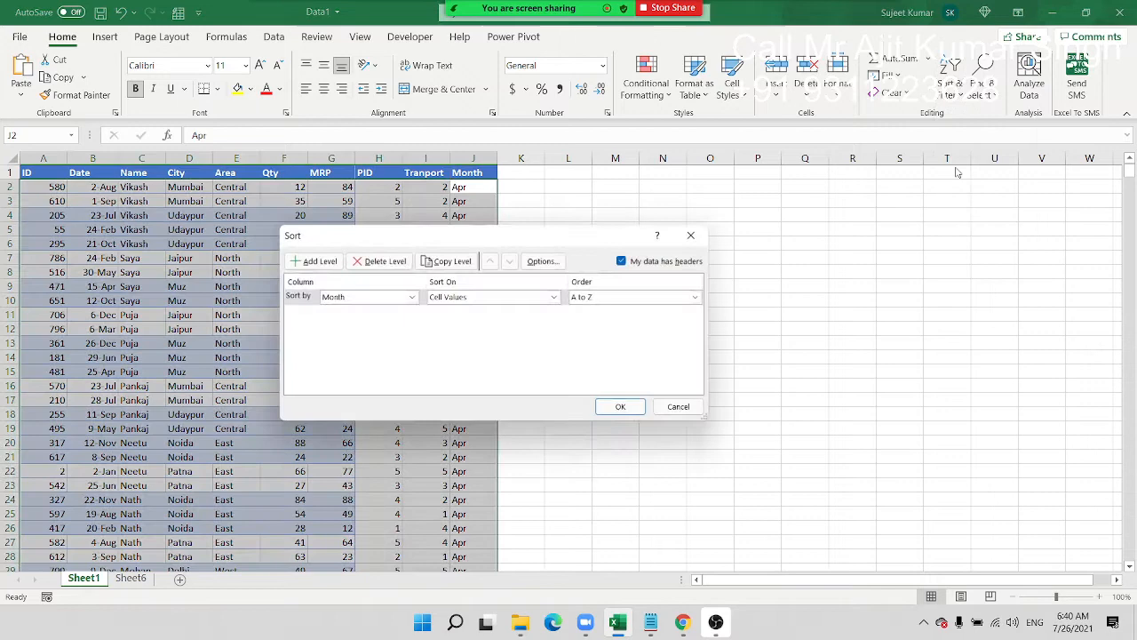
click(323, 298)
click(329, 300)
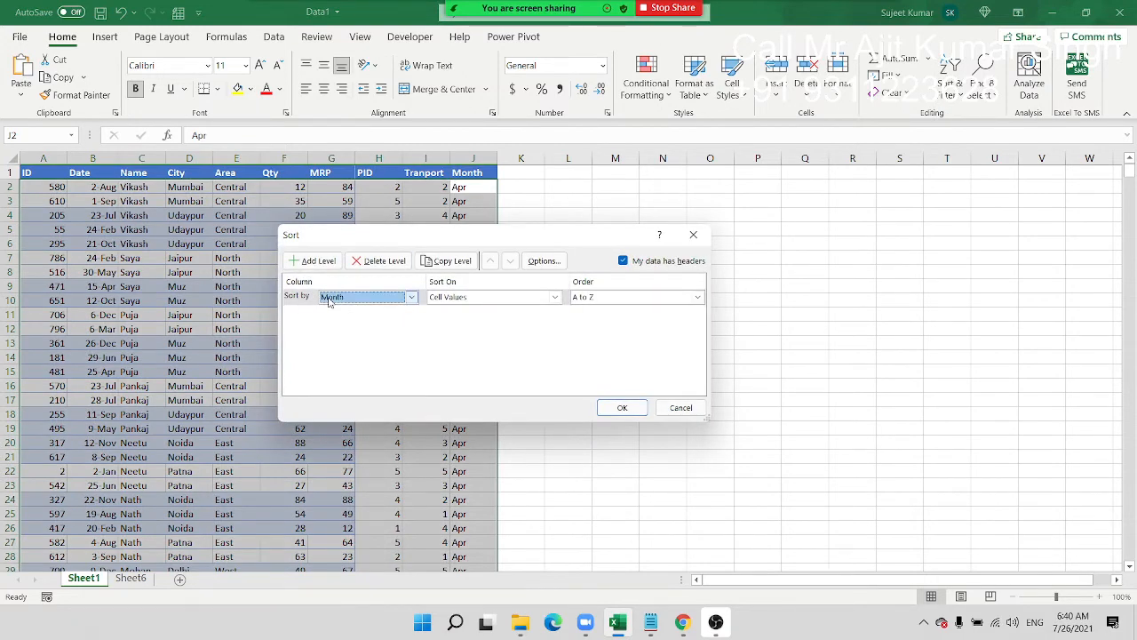
- Set the Month sort order to the custom list Jan, Feb, Mar, Apr and apply the sort
click(641, 300)
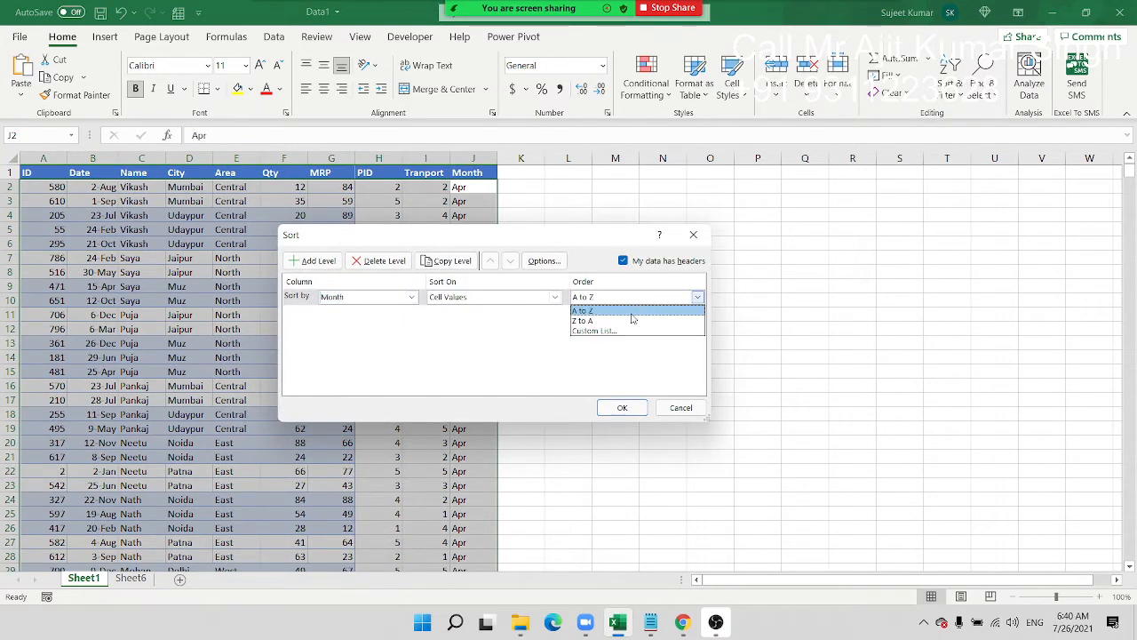
click(614, 311)
click(617, 299)
click(612, 331)
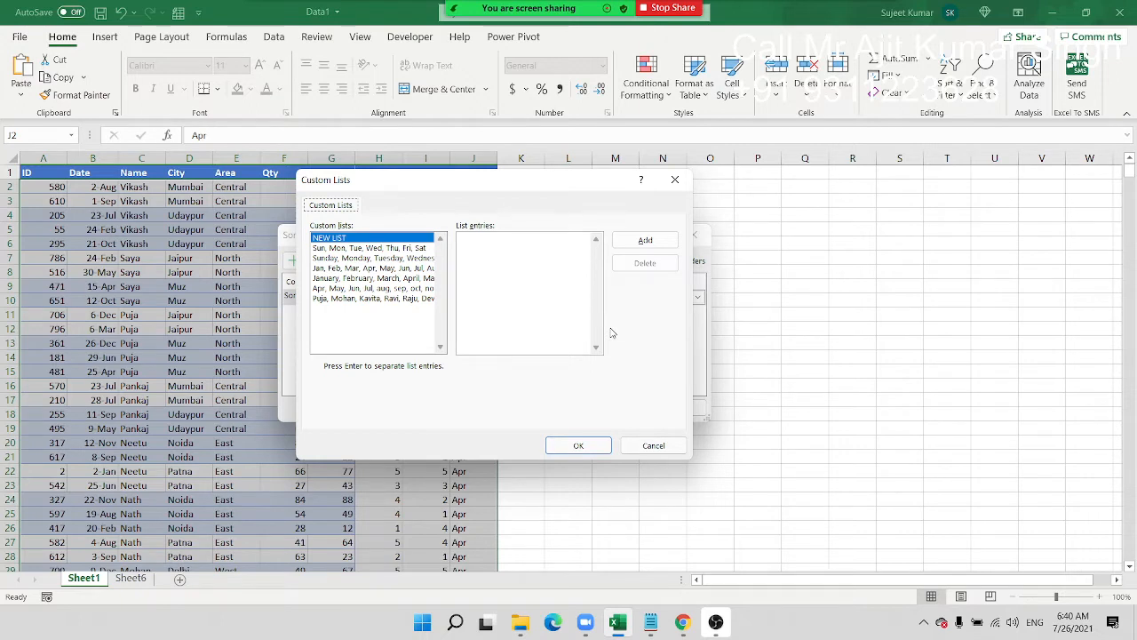
click(336, 269)
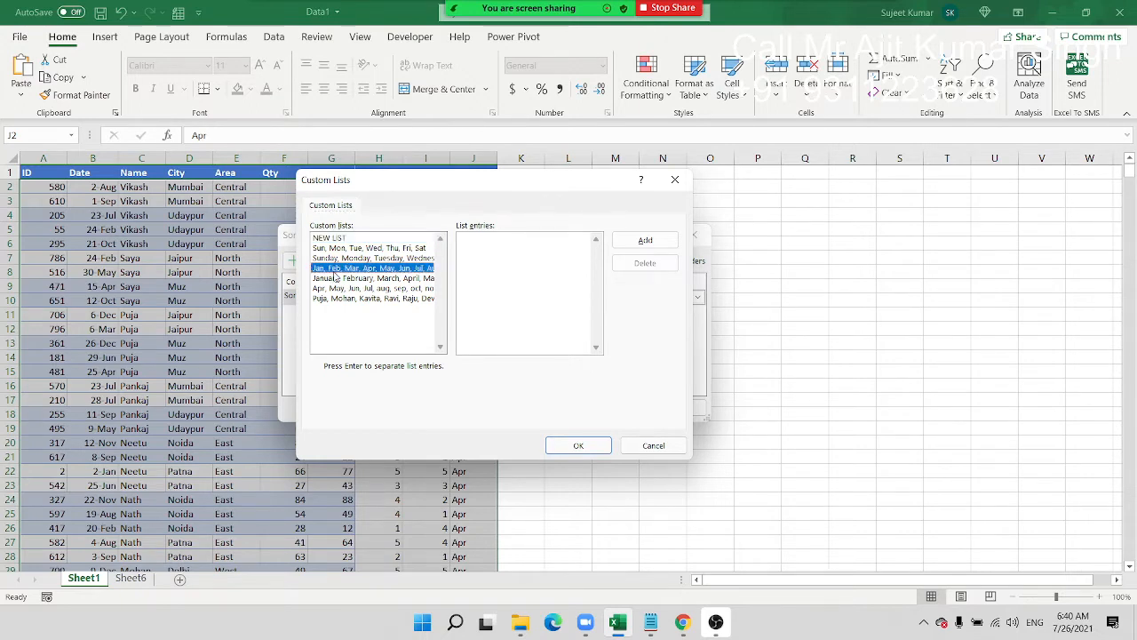
click(581, 446)
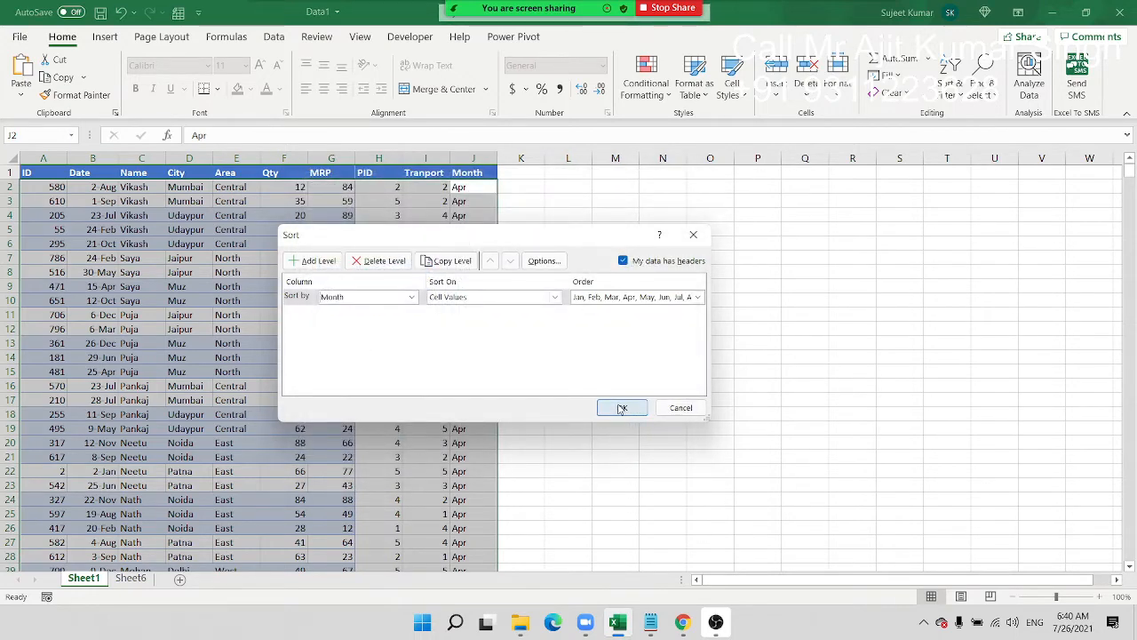
click(621, 408)
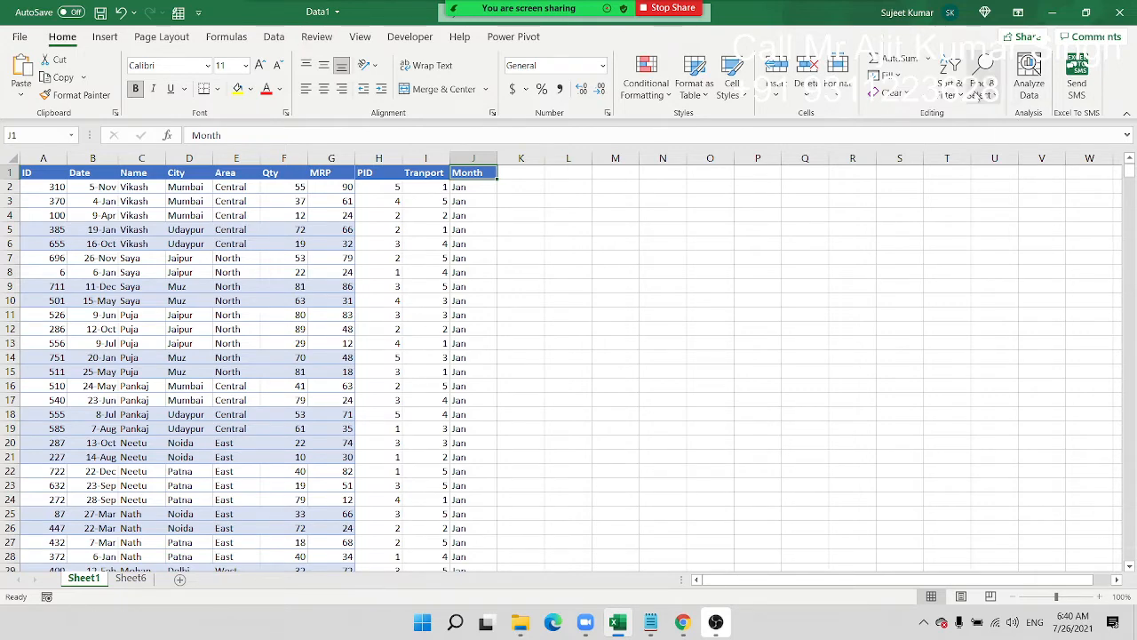
- Sort the table by Month using the custom list that runs from Apr, May, Jun, Jul through to mar
click(959, 101)
click(973, 157)
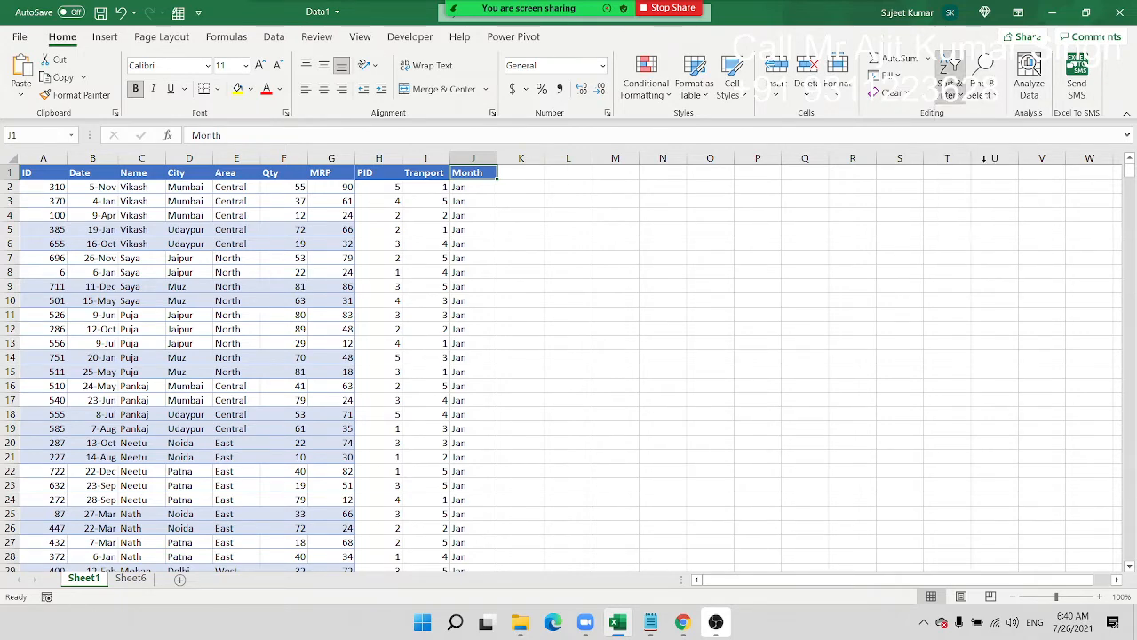
click(607, 296)
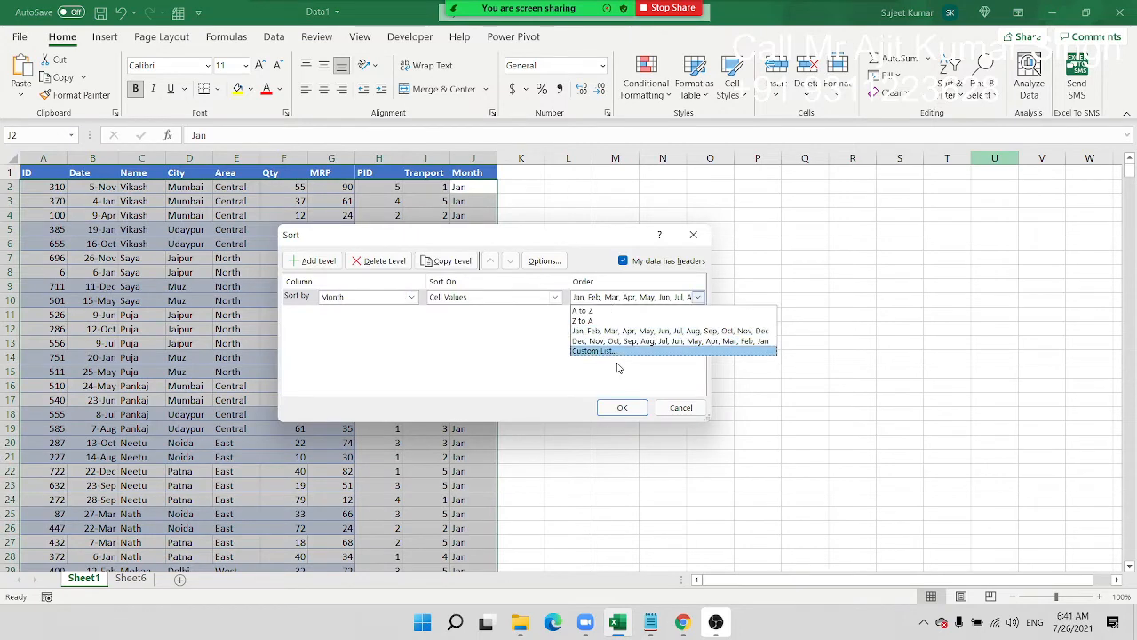
click(618, 352)
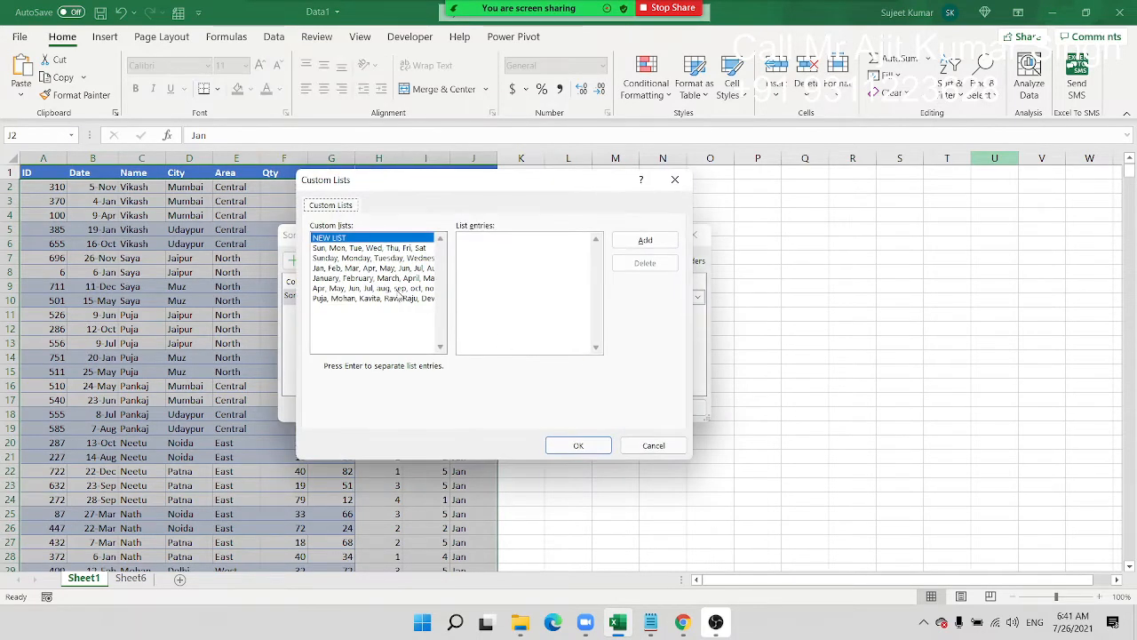
click(472, 252)
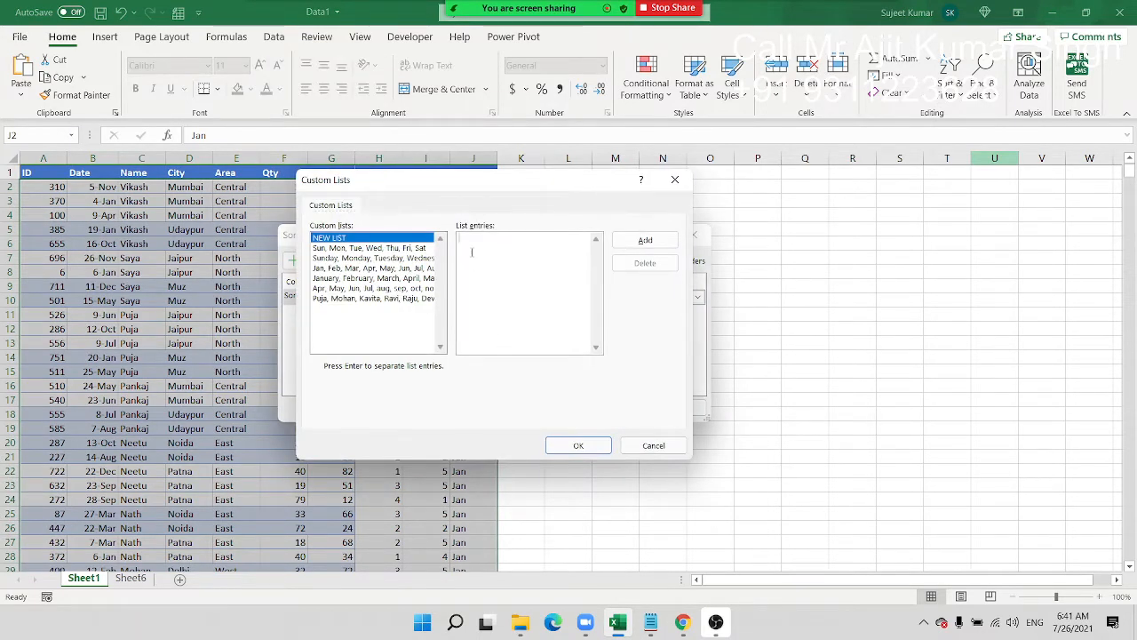
click(430, 290)
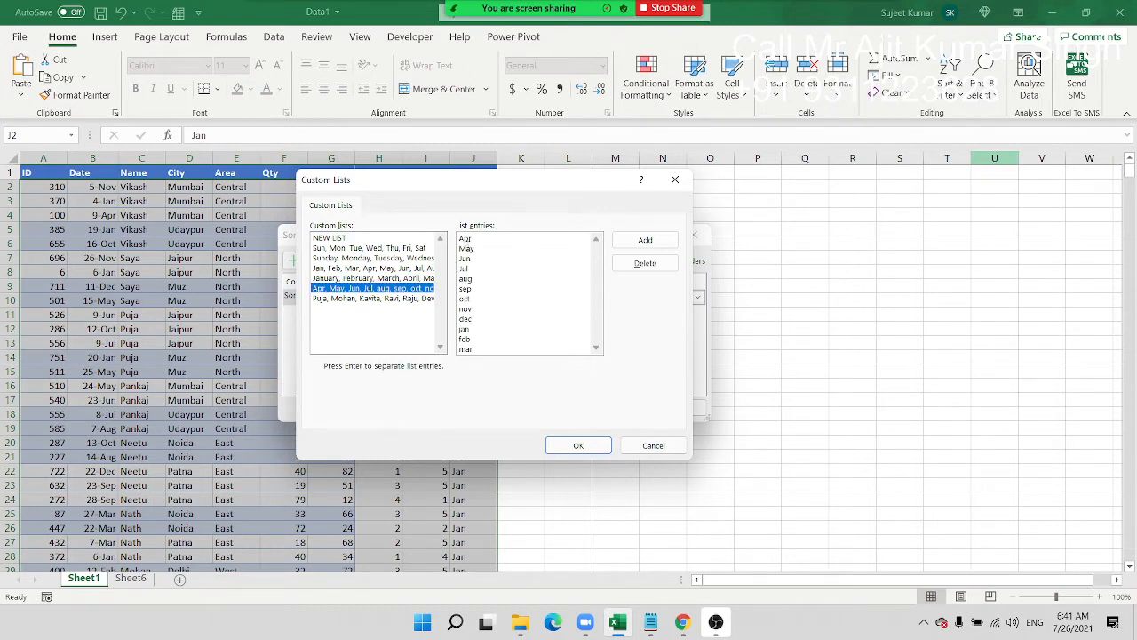
click(467, 332)
click(578, 445)
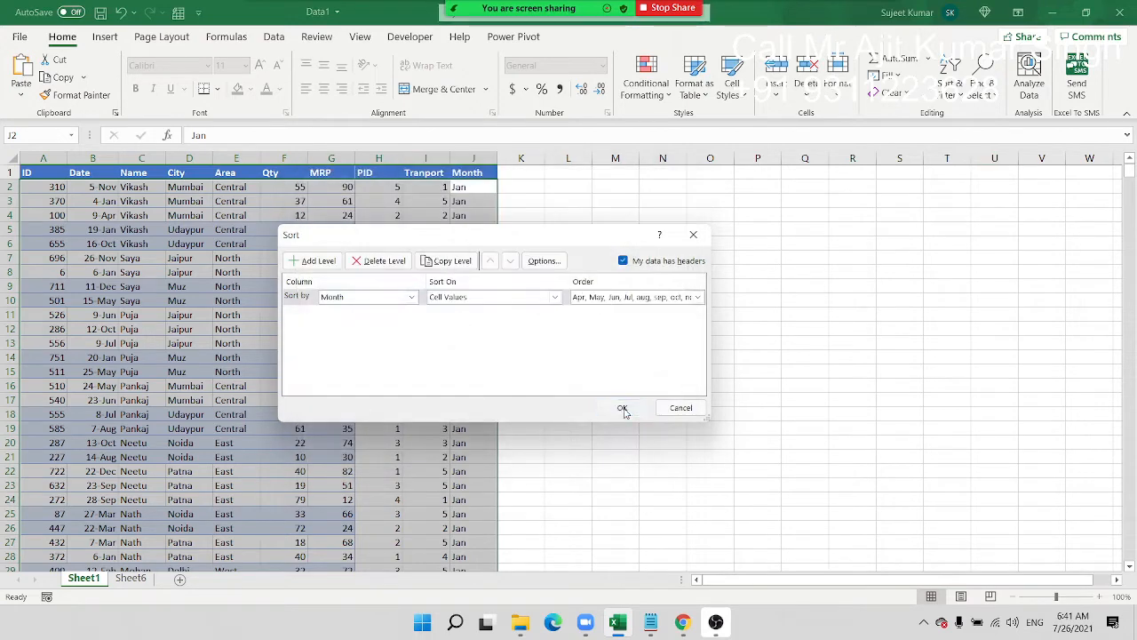
click(621, 408)
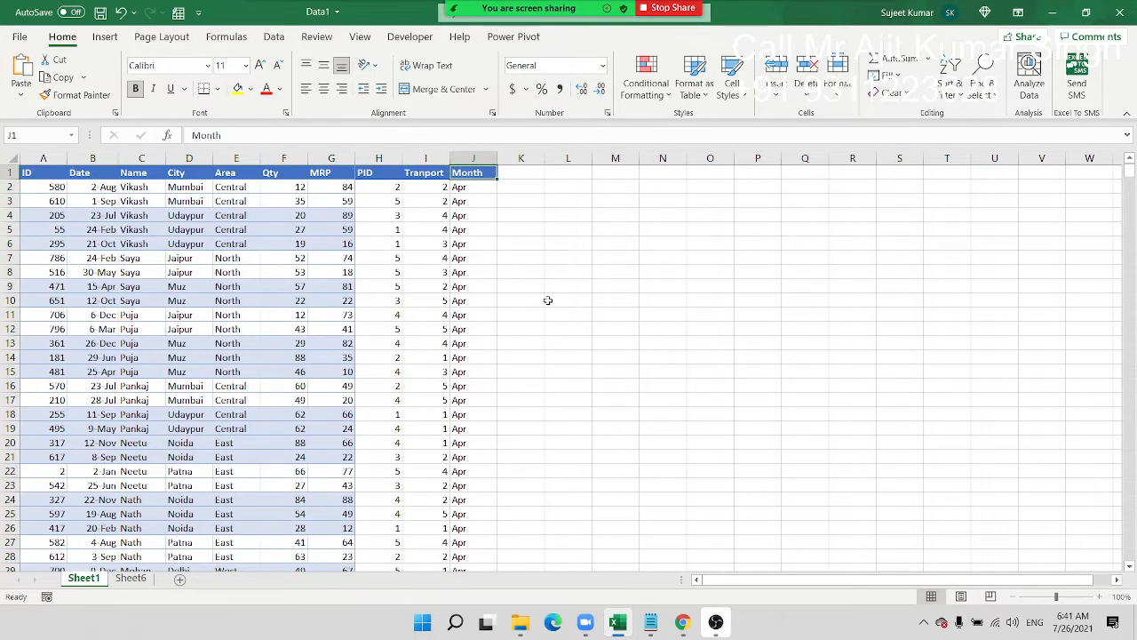
click(138, 173)
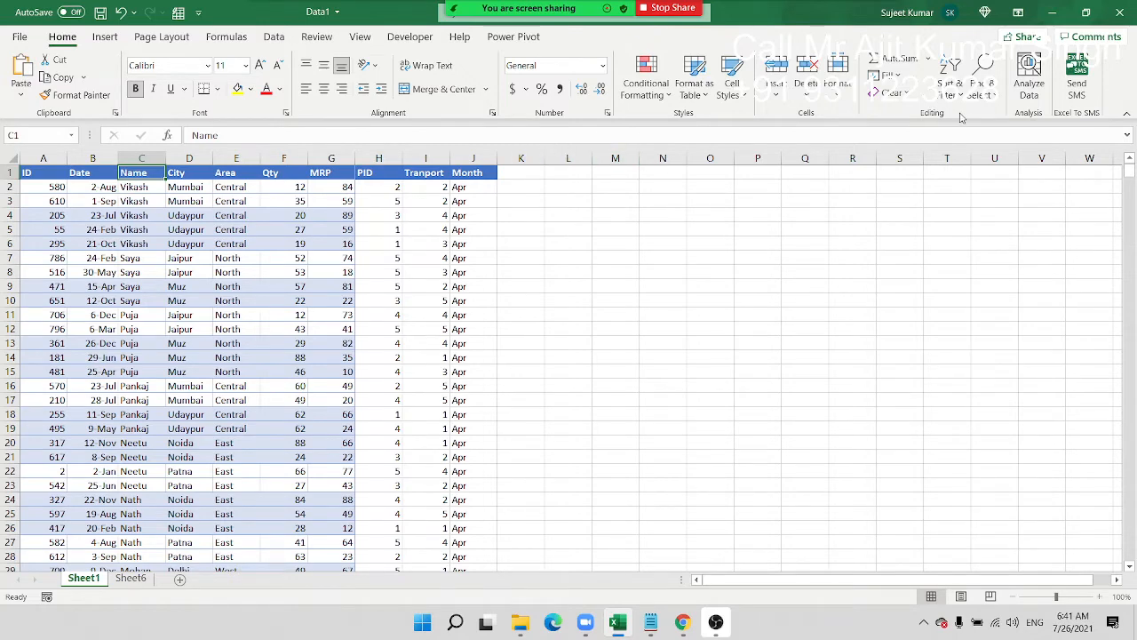
click(951, 76)
click(963, 160)
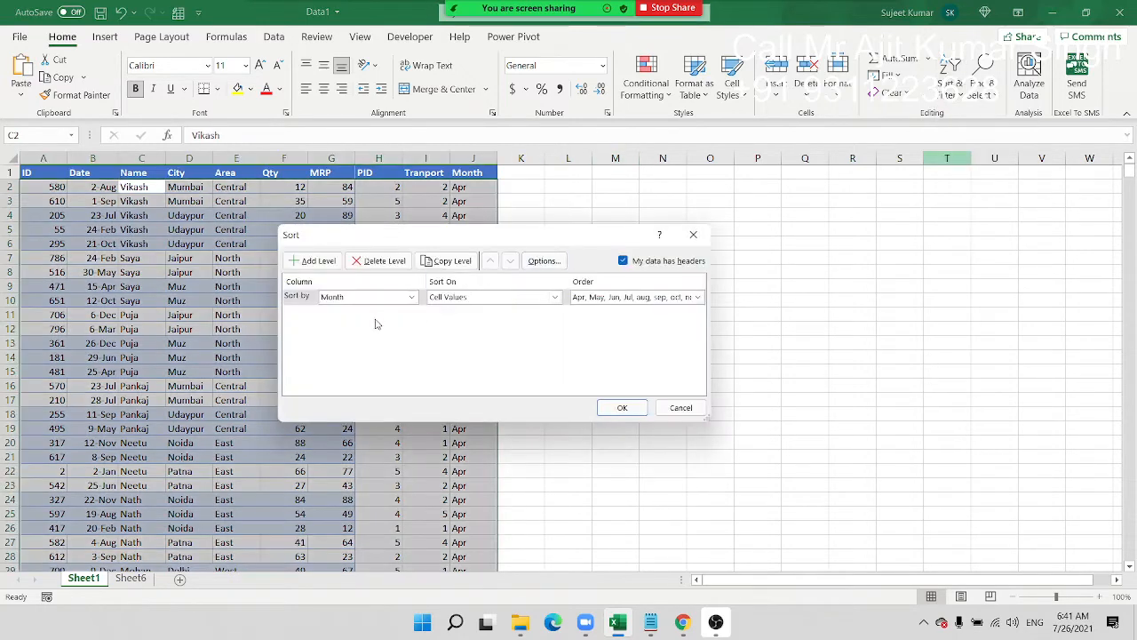
click(611, 298)
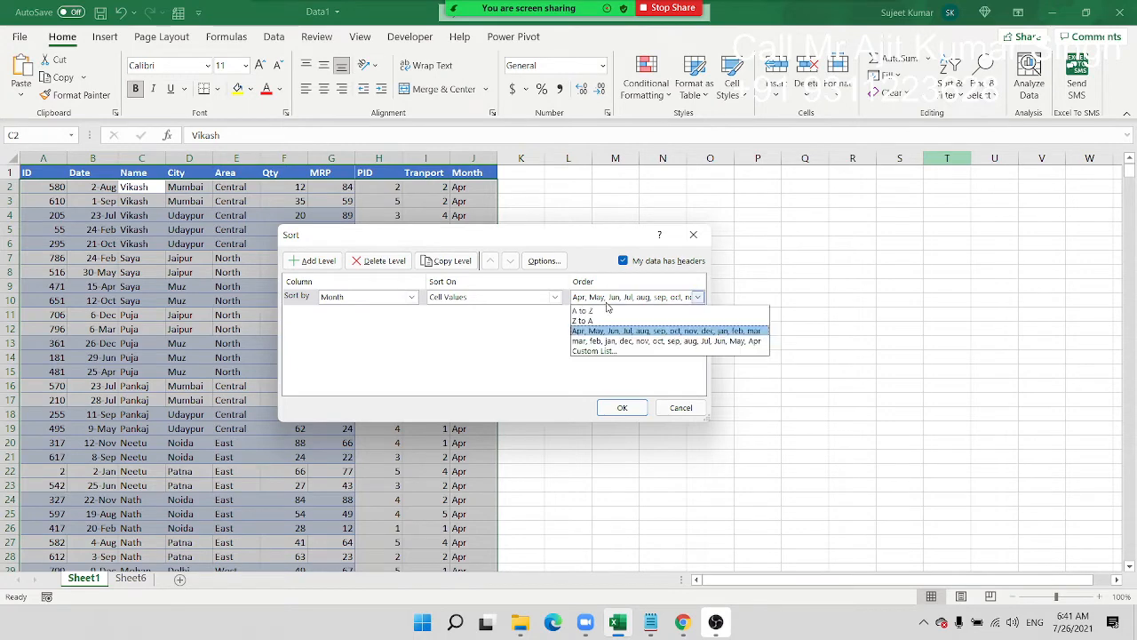
click(611, 357)
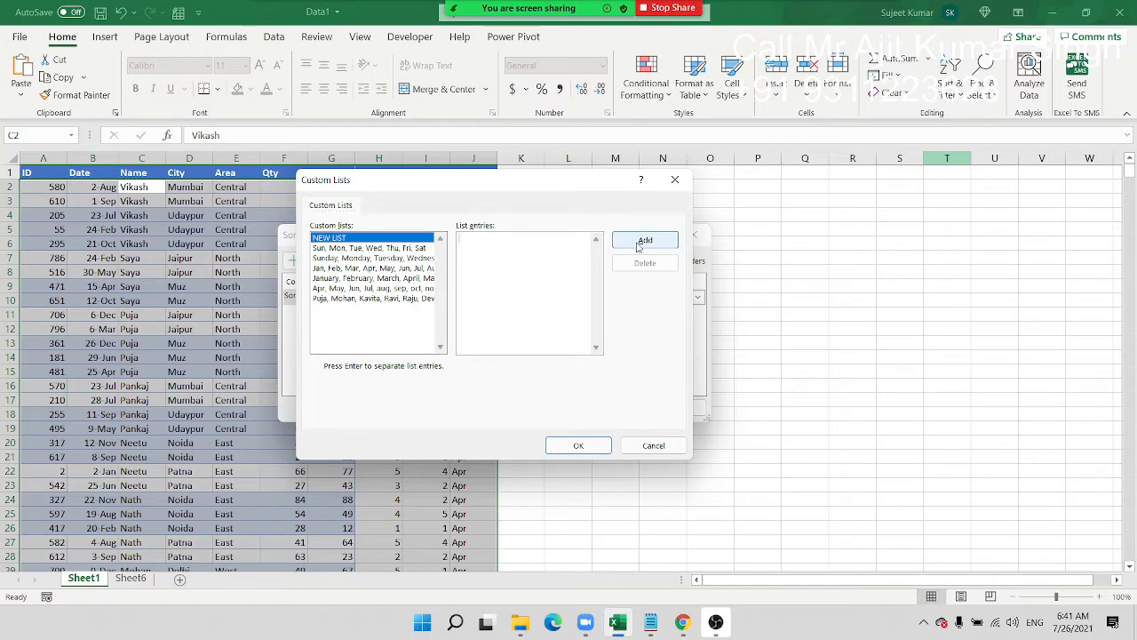
click(675, 180)
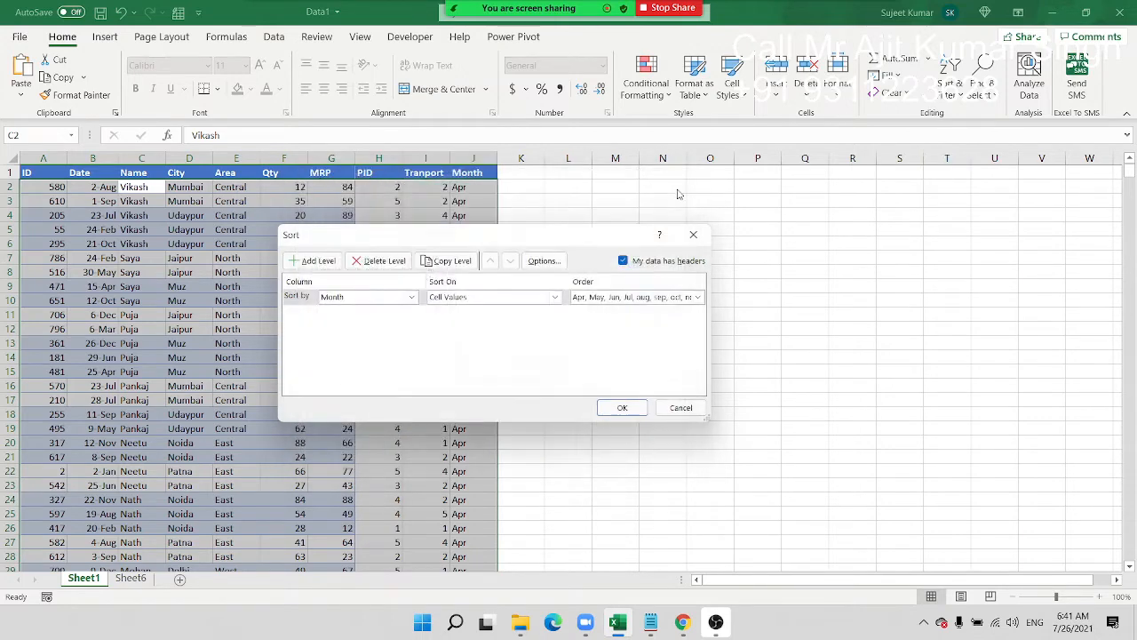
click(690, 243)
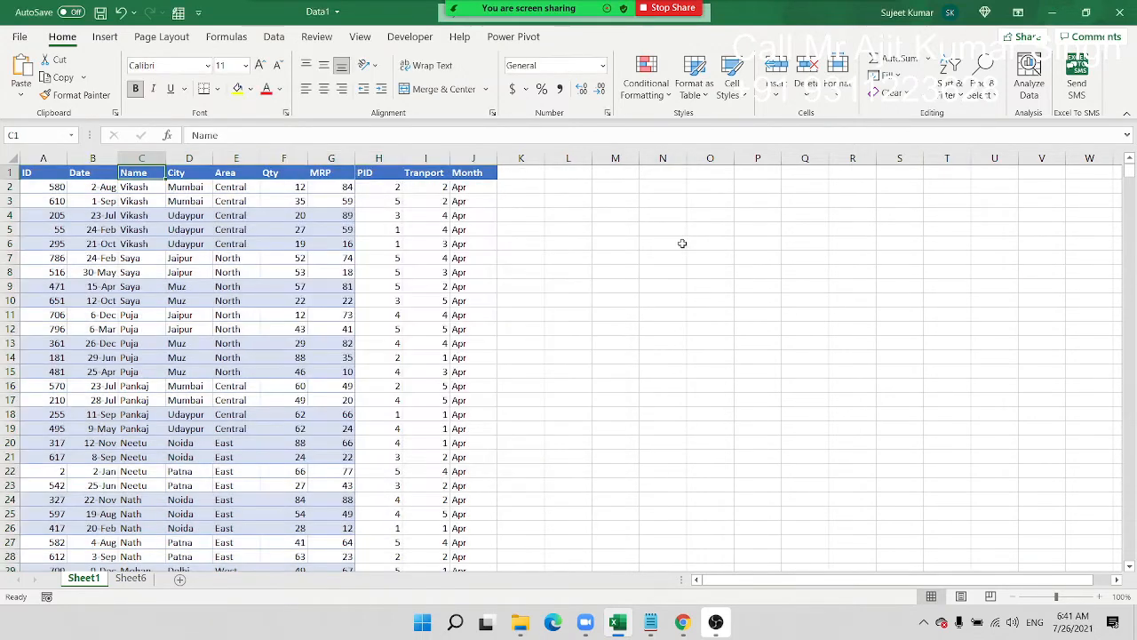
- Replace the city entries in D9 and D10 with uppercase MUZ
click(467, 287)
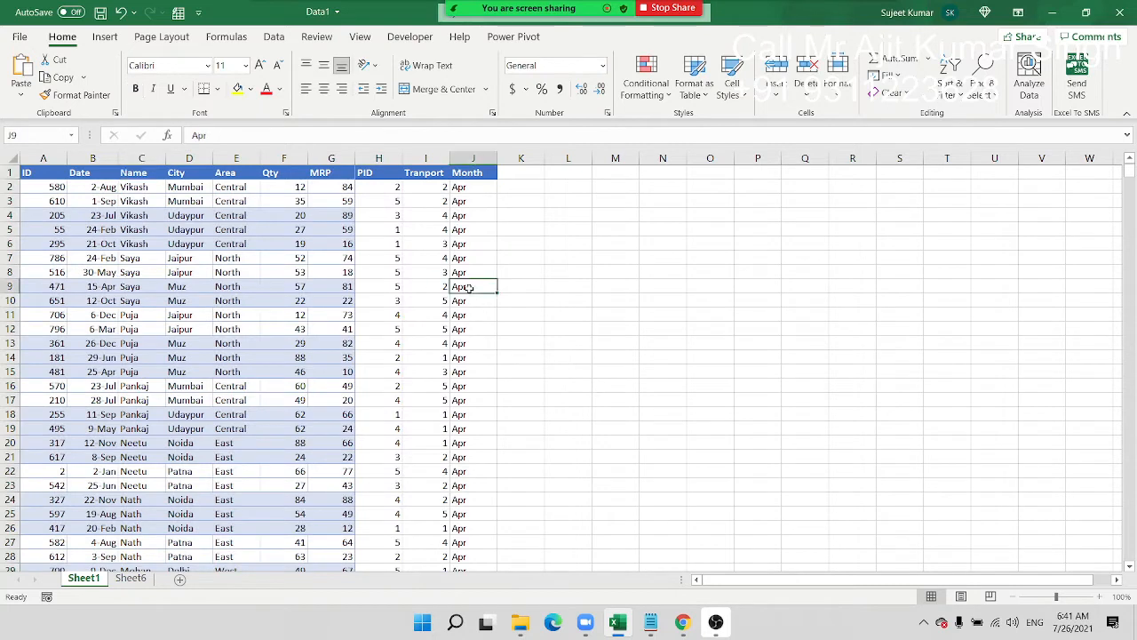
click(184, 287)
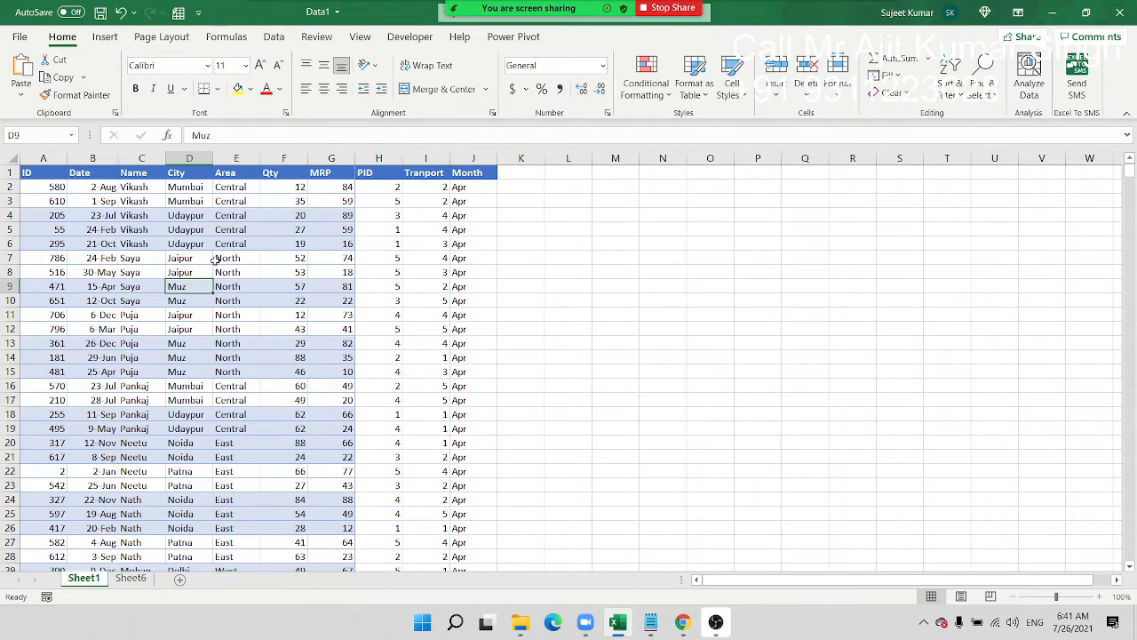
text(MUZ)
key(Return)
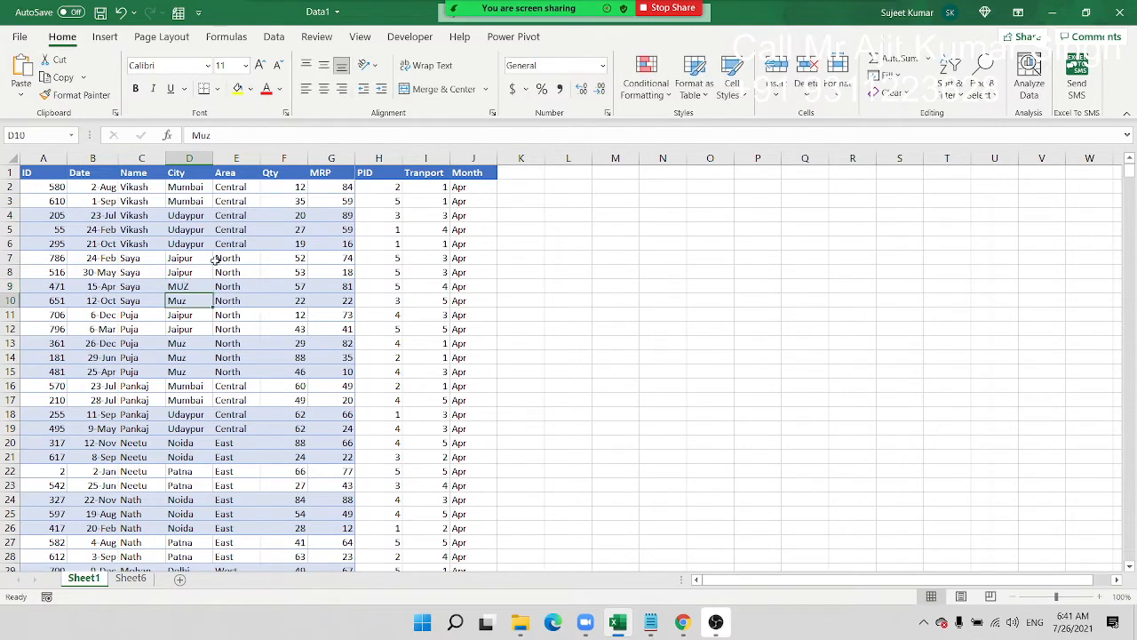
text(MUZ)
key(Return)
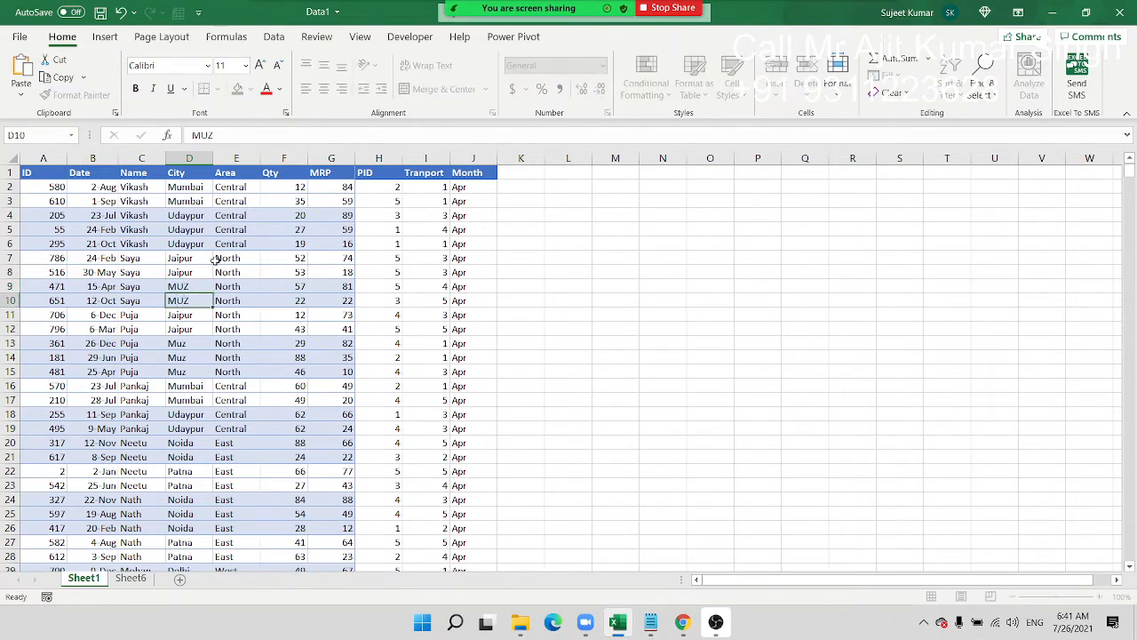
- Start a custom sort from the City column and turn on case-sensitive sorting in its options
click(193, 292)
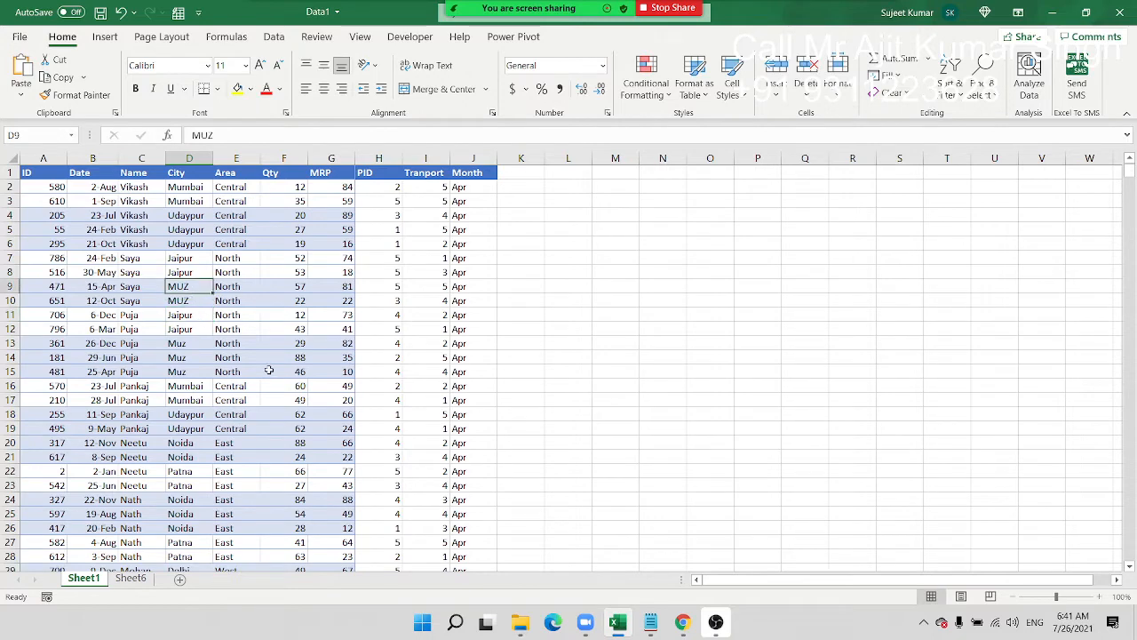
scroll(266, 360, down, 3)
scroll(265, 360, up, 3)
click(950, 89)
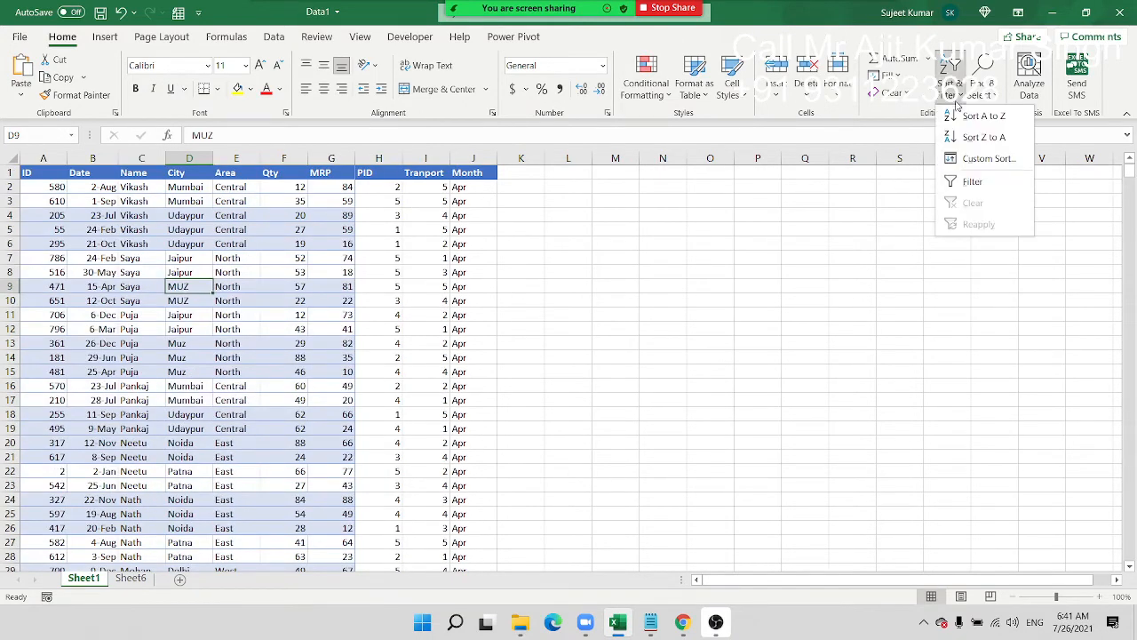
click(967, 157)
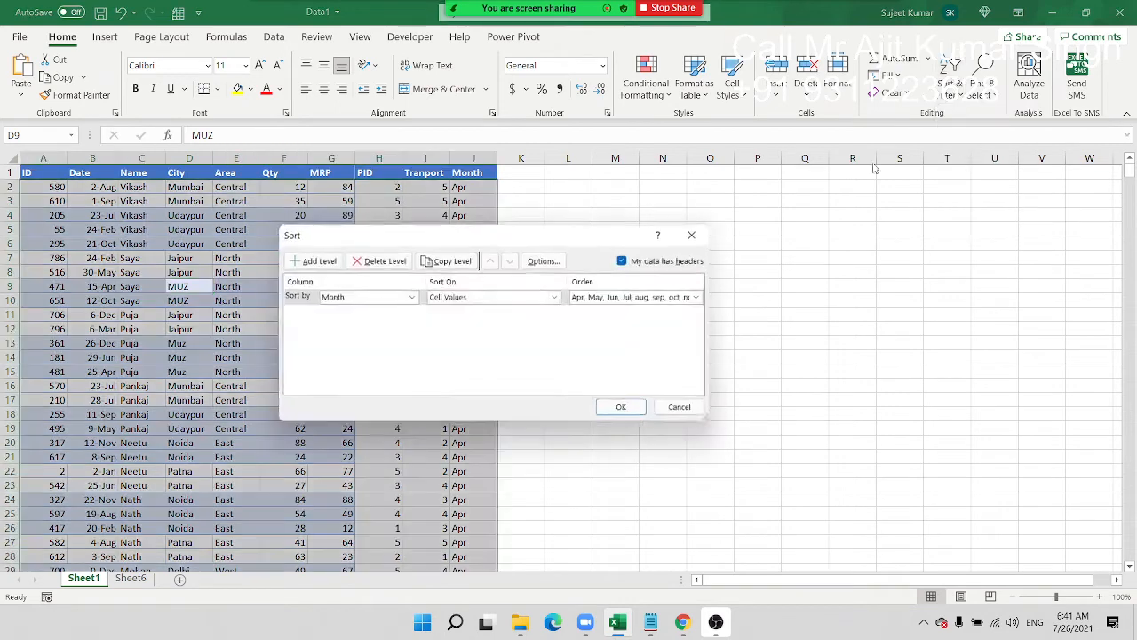
click(540, 260)
click(460, 288)
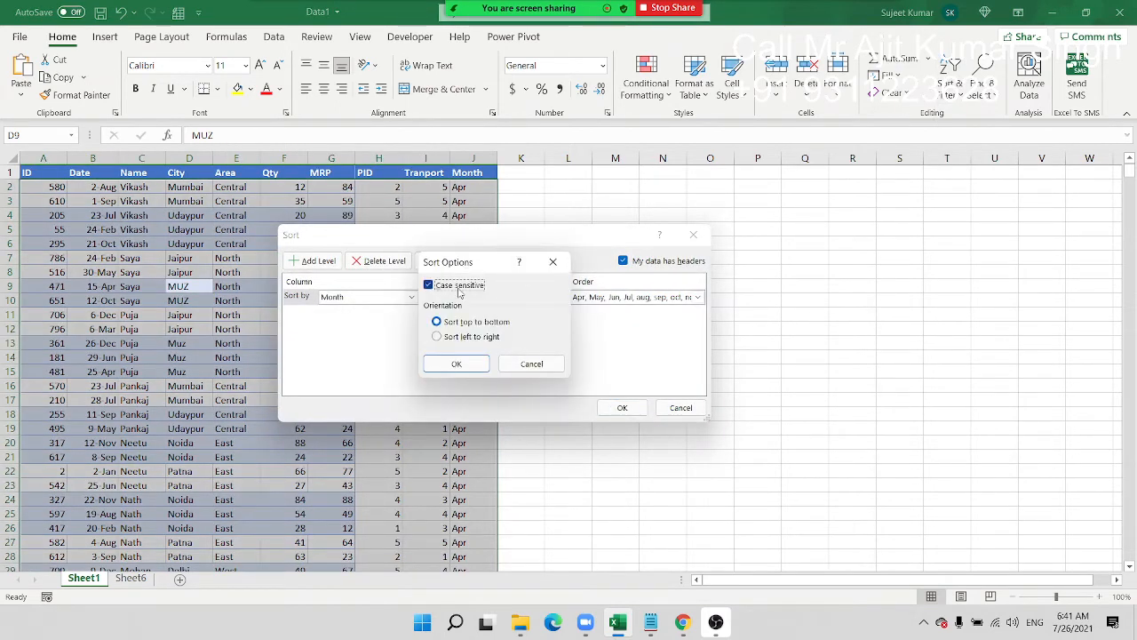
click(457, 364)
- Set City as the sort column and apply the custom sort
click(349, 299)
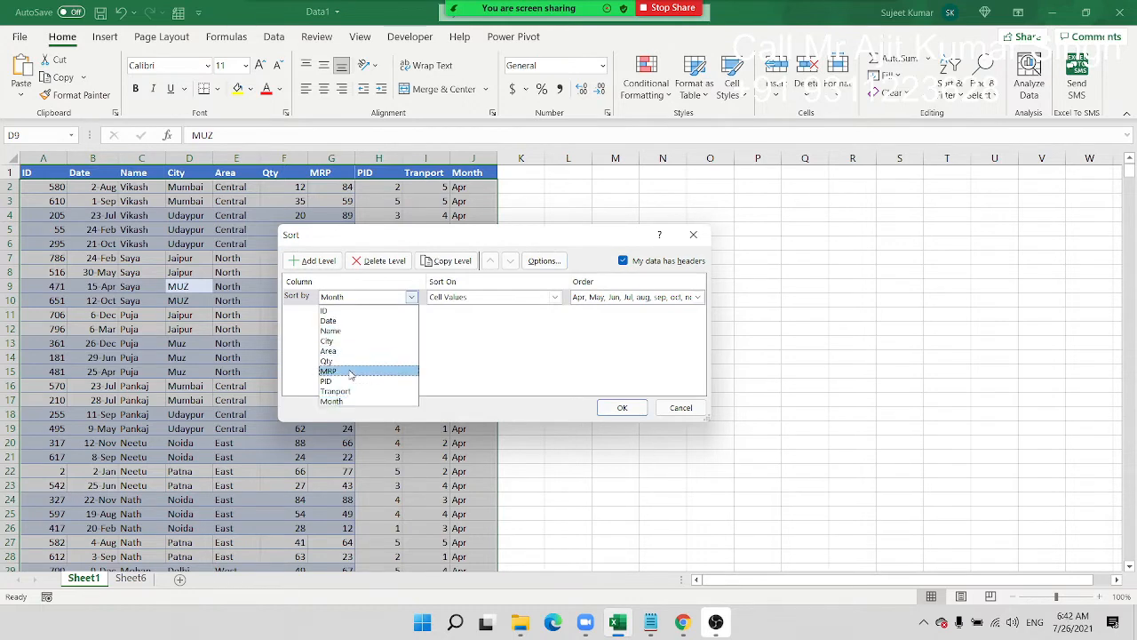
click(346, 343)
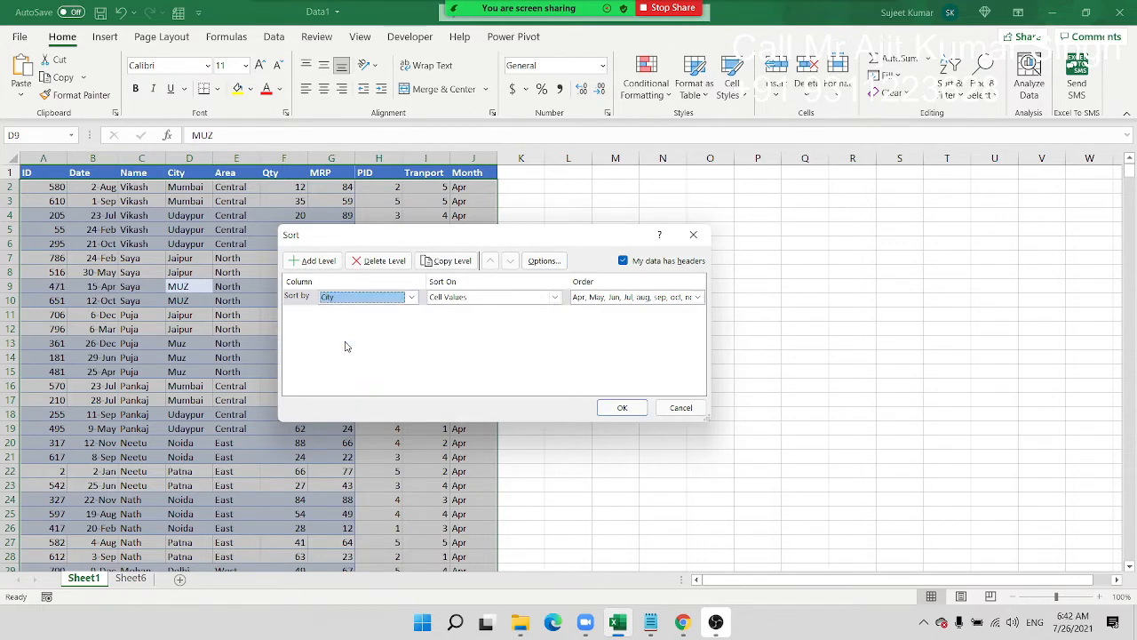
click(625, 410)
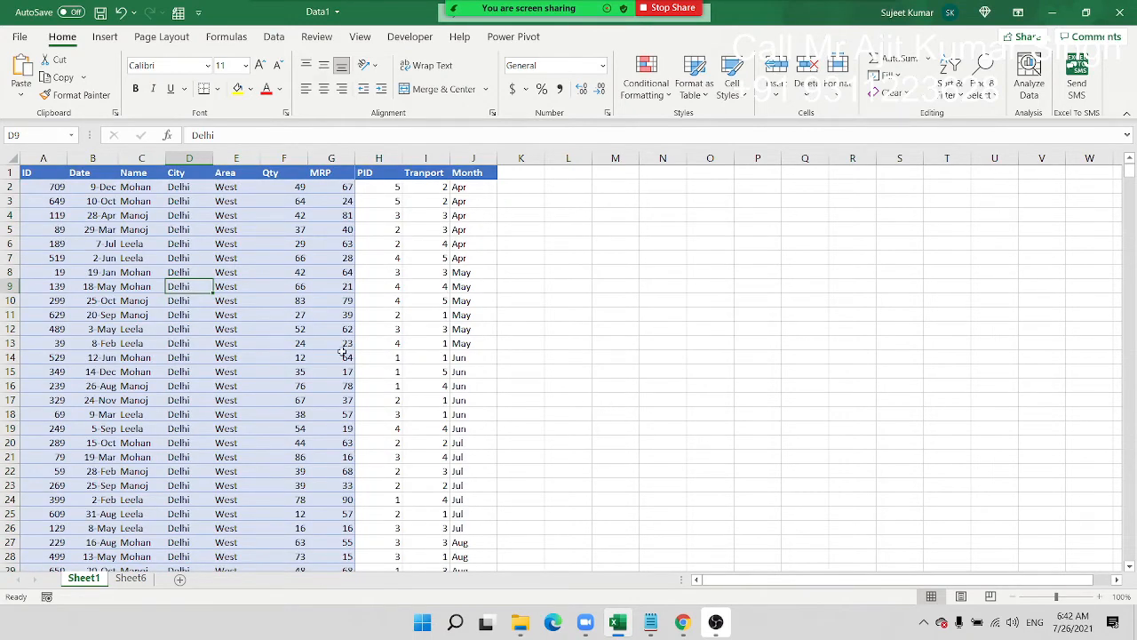
- Search the sheet for muz and examine where the uppercase MUZ rows sit among the Muz entries in the City column
key(ctrl+f)
text(m)
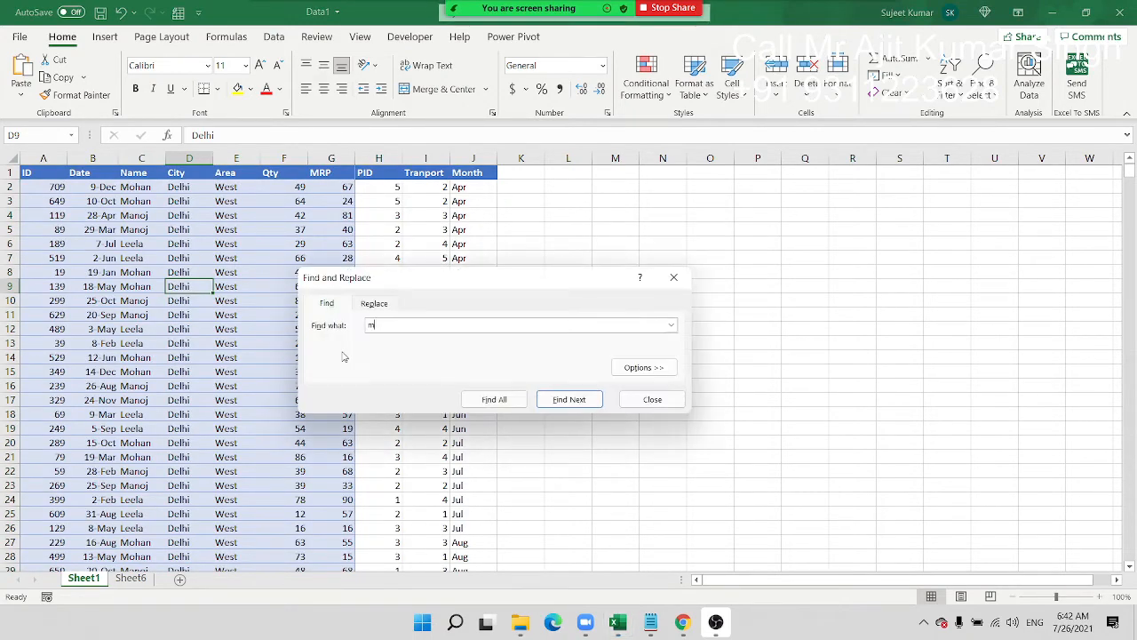
text(uz)
key(Return)
key(Escape)
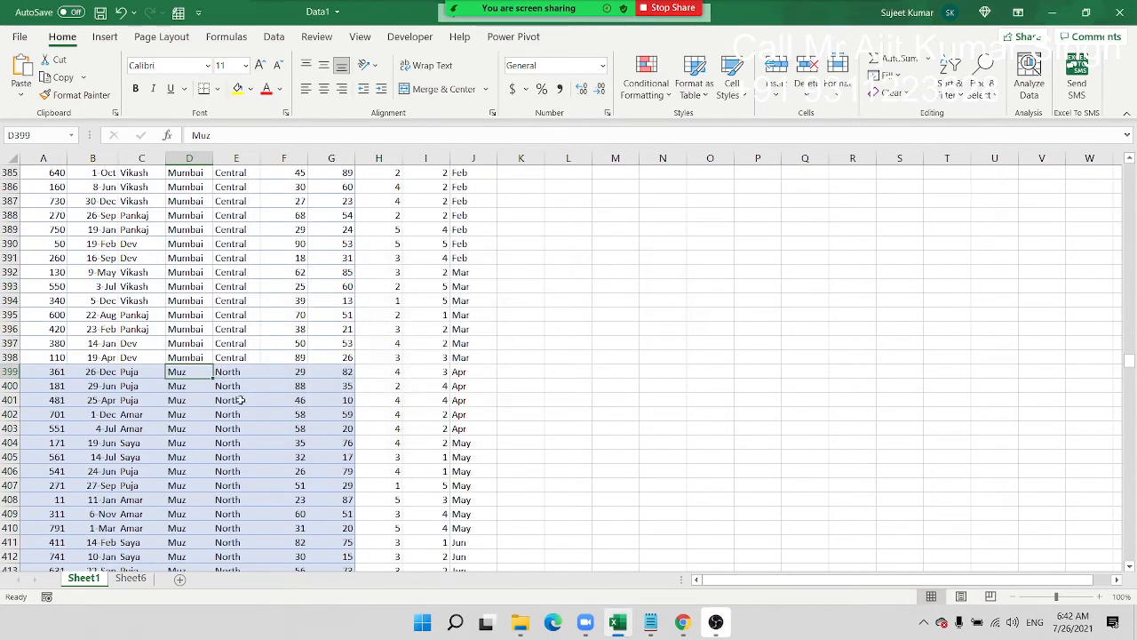
scroll(240, 400, down, 20)
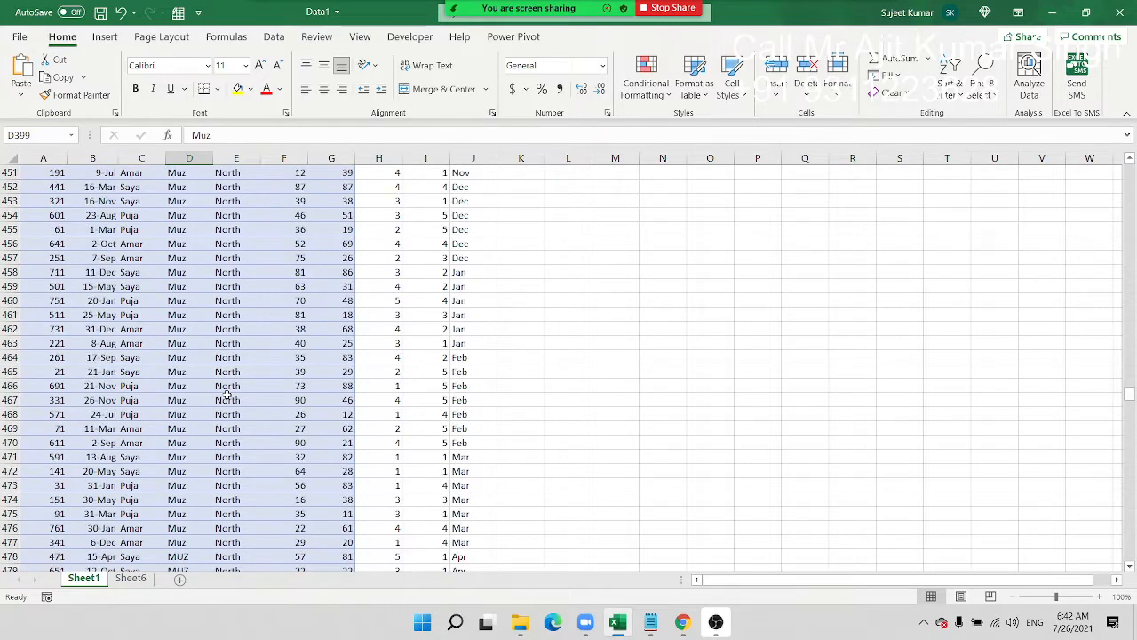
scroll(228, 395, down, 6)
scroll(198, 371, up, 1)
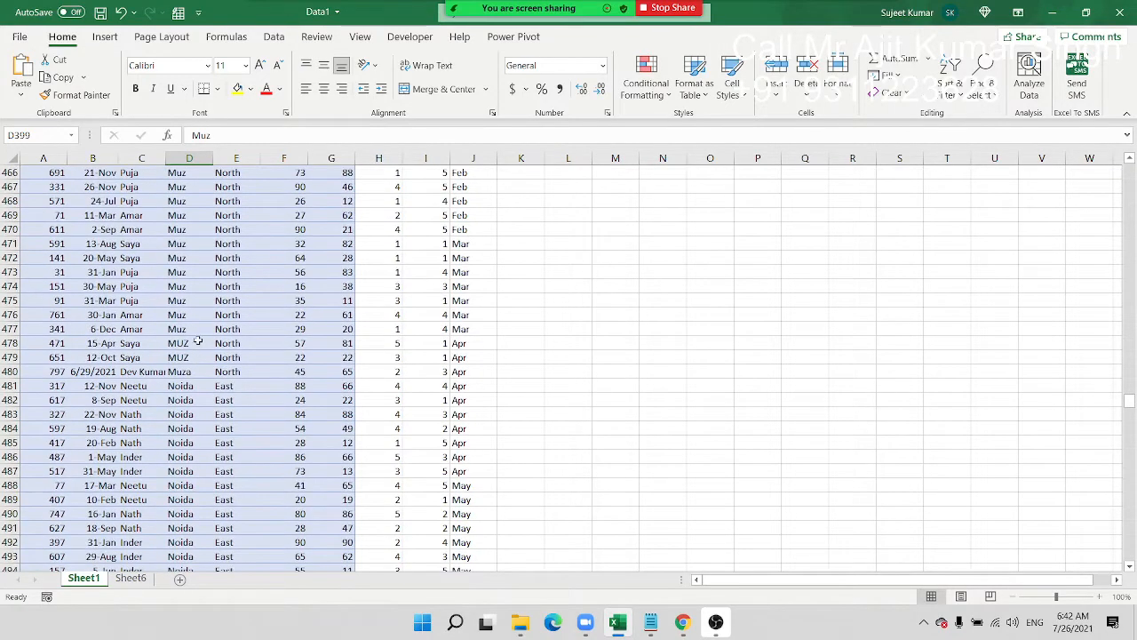
drag(198, 342, 197, 355)
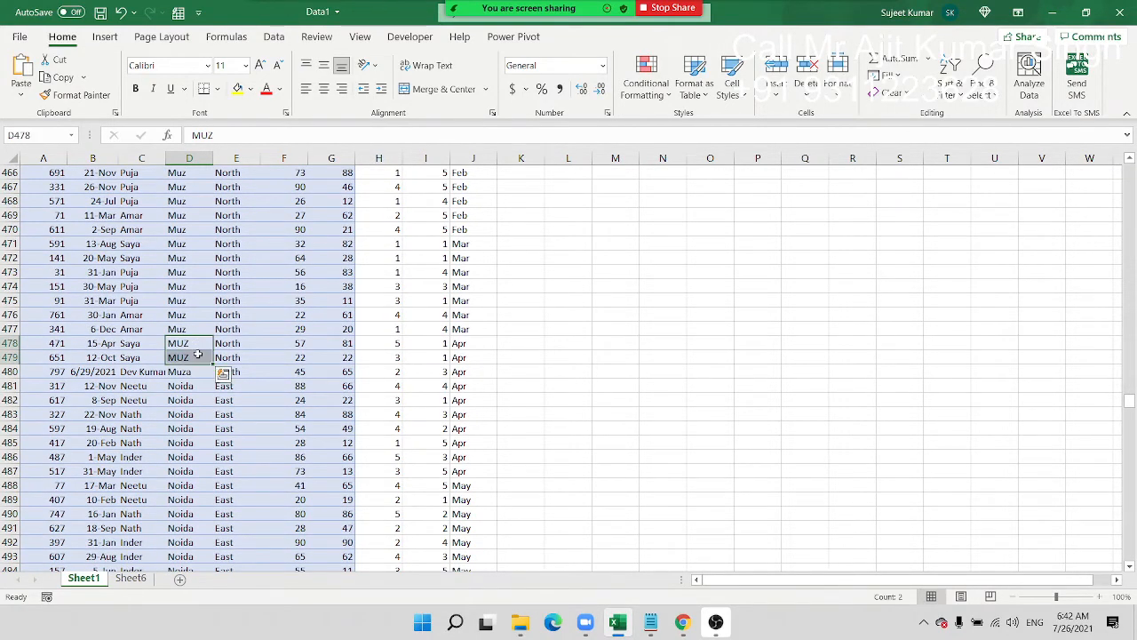
- Remove the fill color from all data rows below the header, from A2 through J800
key(ctrl+Up)
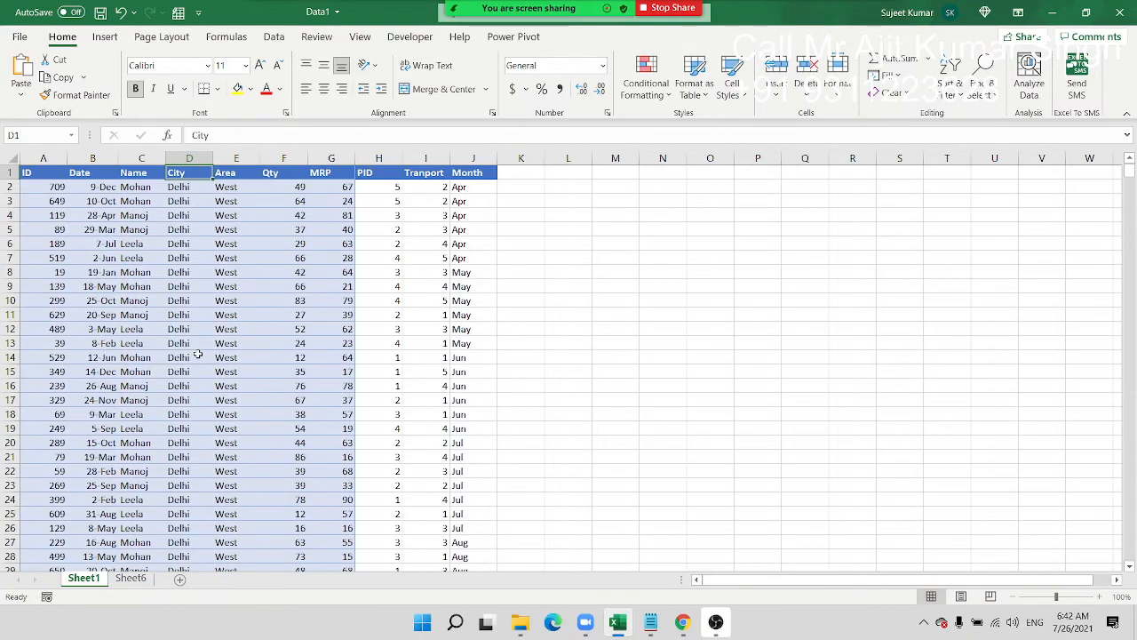
click(48, 177)
click(50, 182)
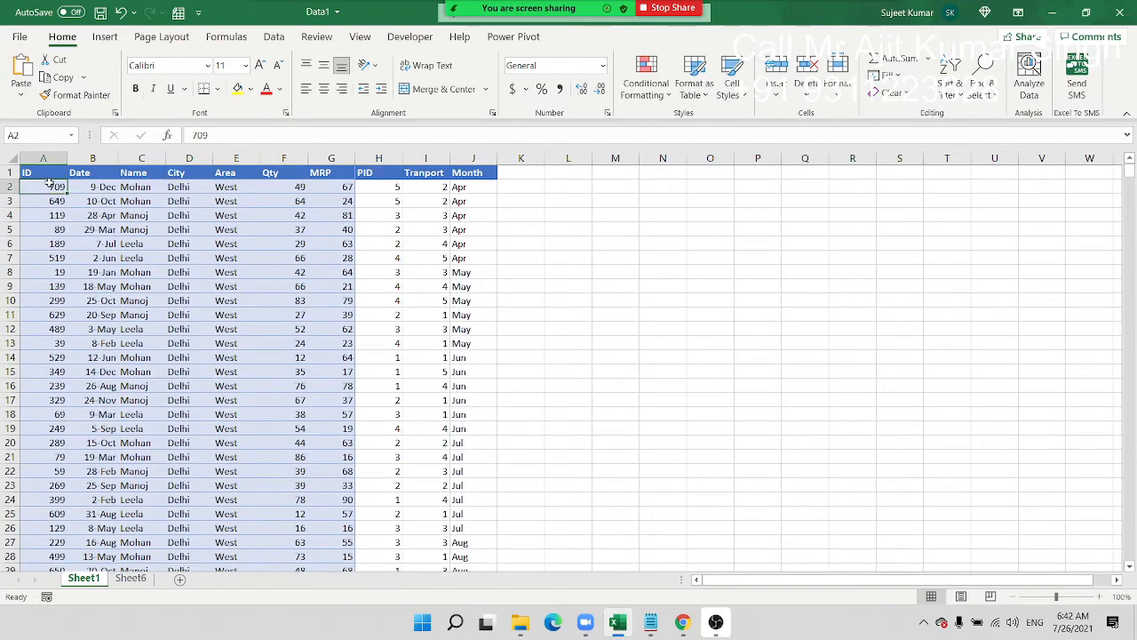
key(ctrl+shift+Right)
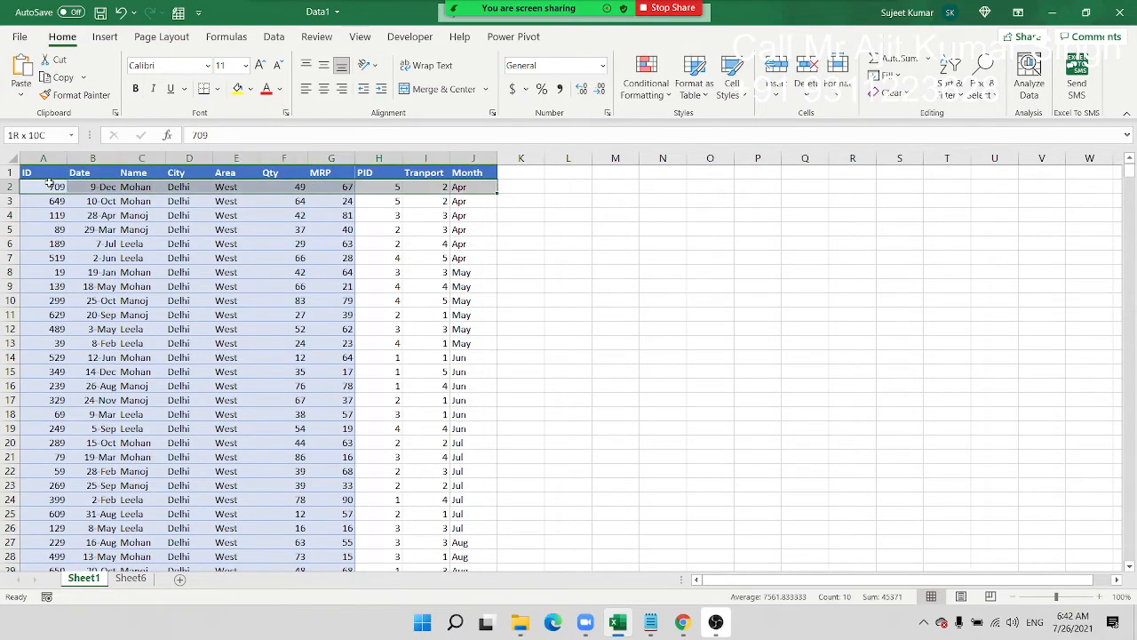
key(ctrl+shift+Down)
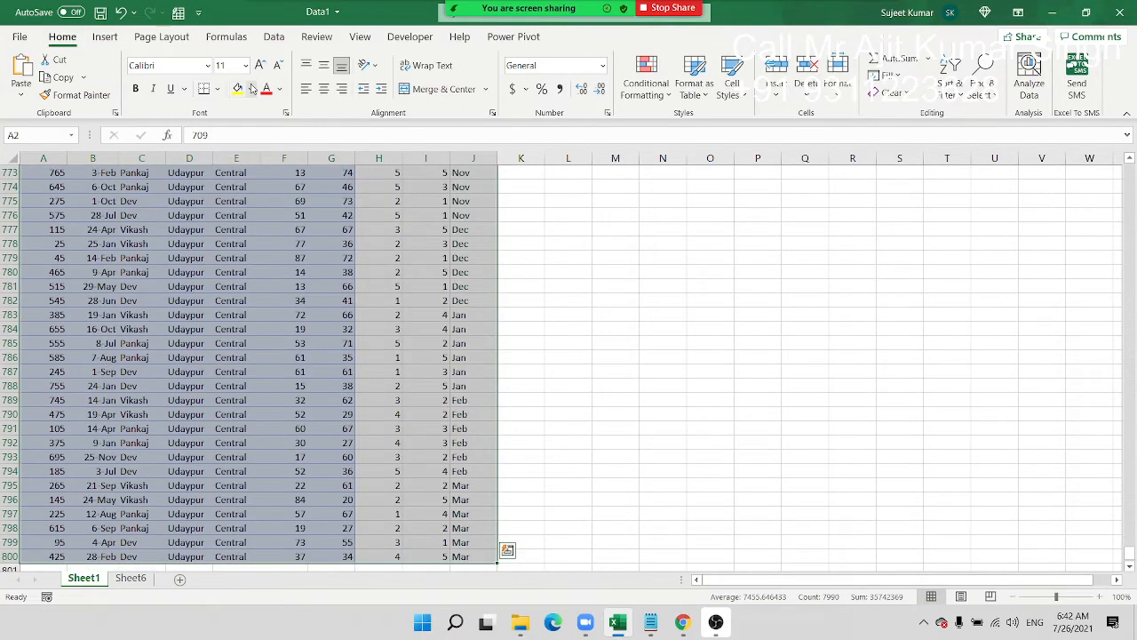
click(250, 88)
click(255, 256)
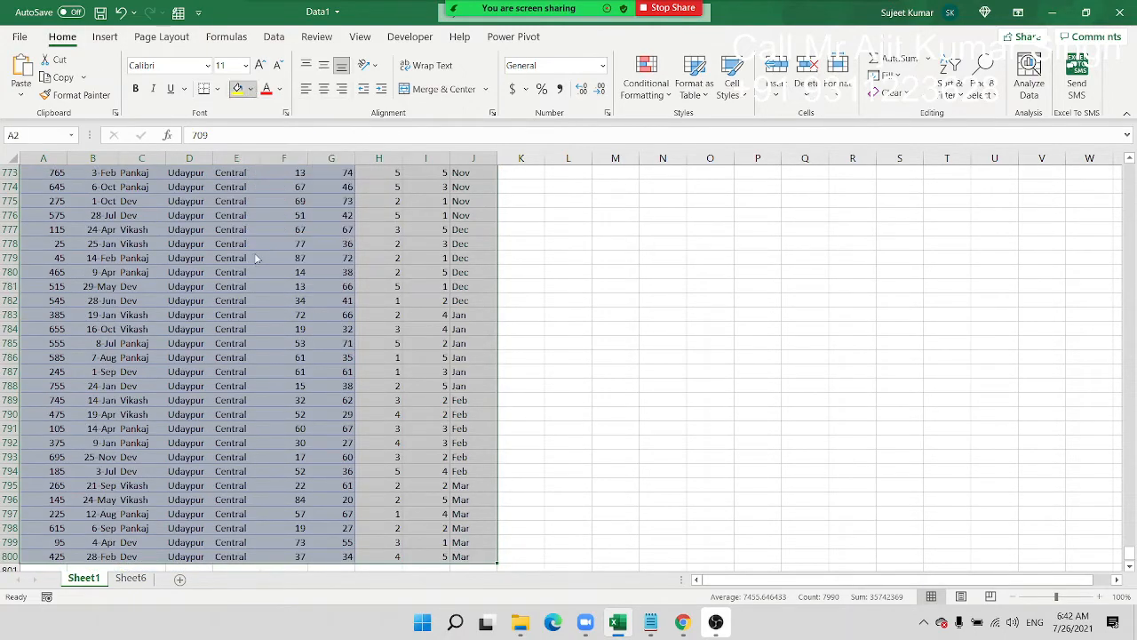
key(ctrl+BackSpace)
click(256, 255)
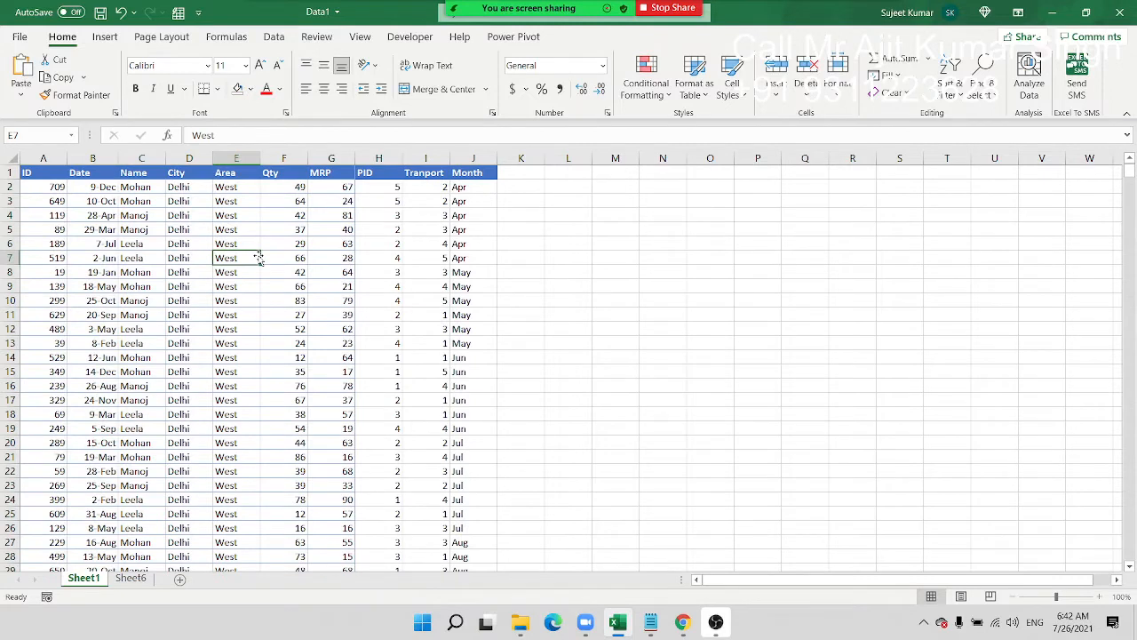
- Fill the Qty cells F12 and F17 with the standard orange color
key(Right)
key(Down)
key(Down)
key(Down)
key(Down)
key(Down)
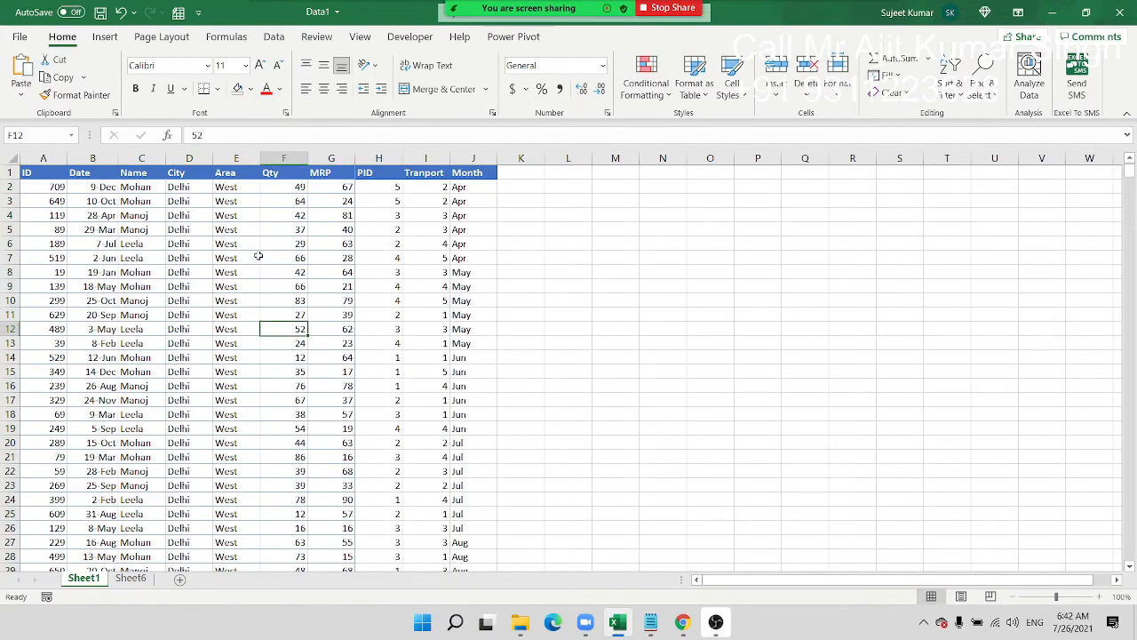
click(251, 89)
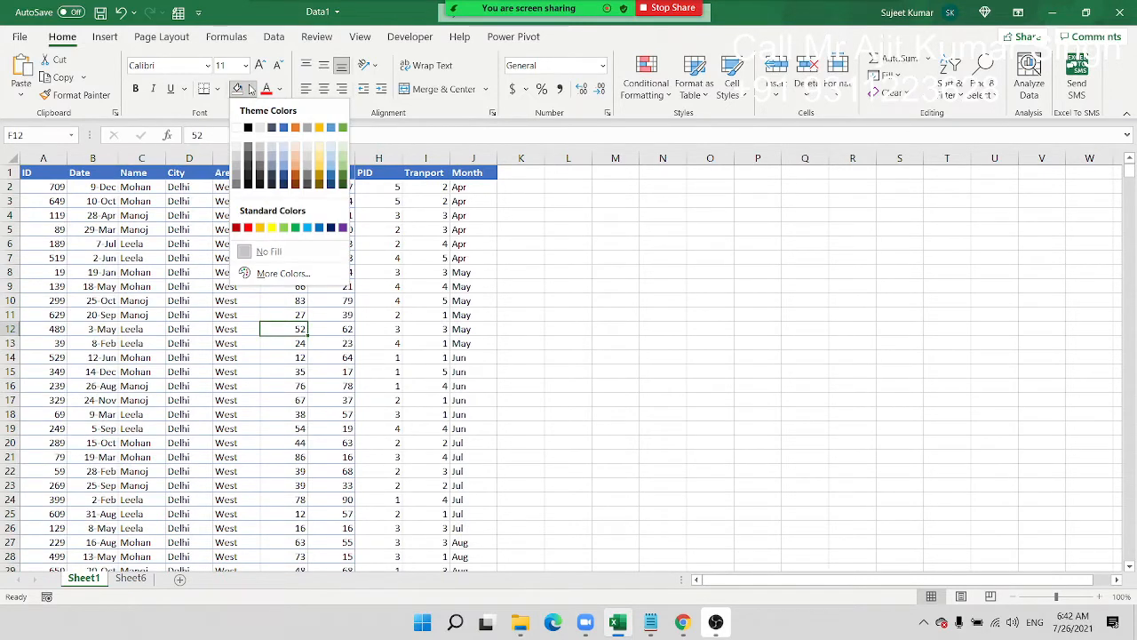
click(259, 227)
click(295, 401)
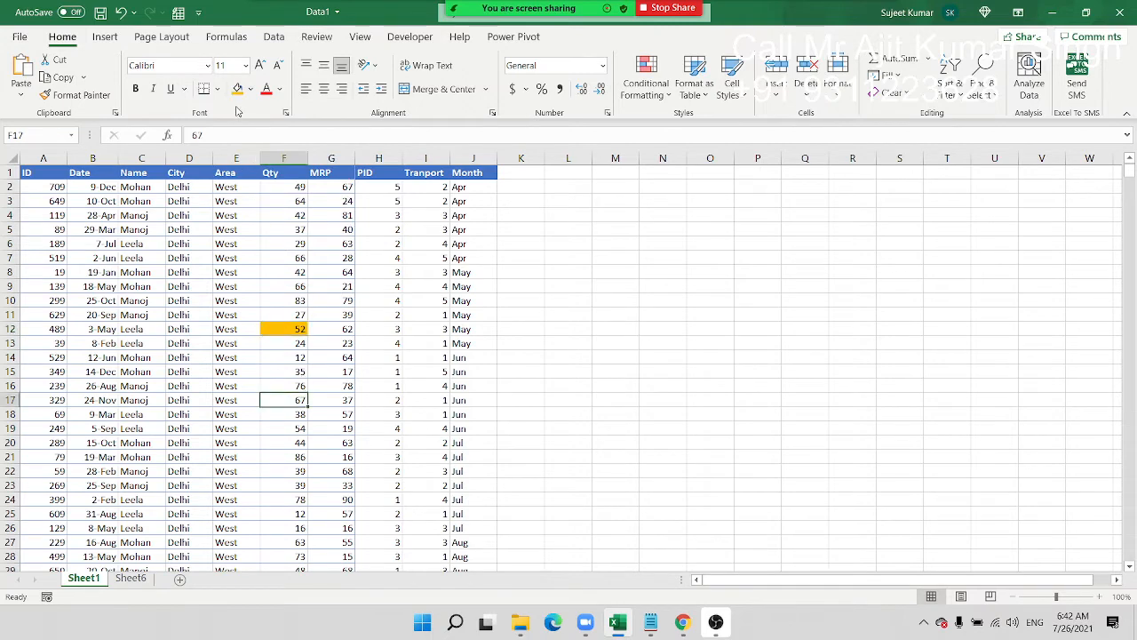
click(237, 88)
- Apply the same orange fill to the Qty cells F33, F62 and F98
scroll(287, 394, down, 5)
click(289, 413)
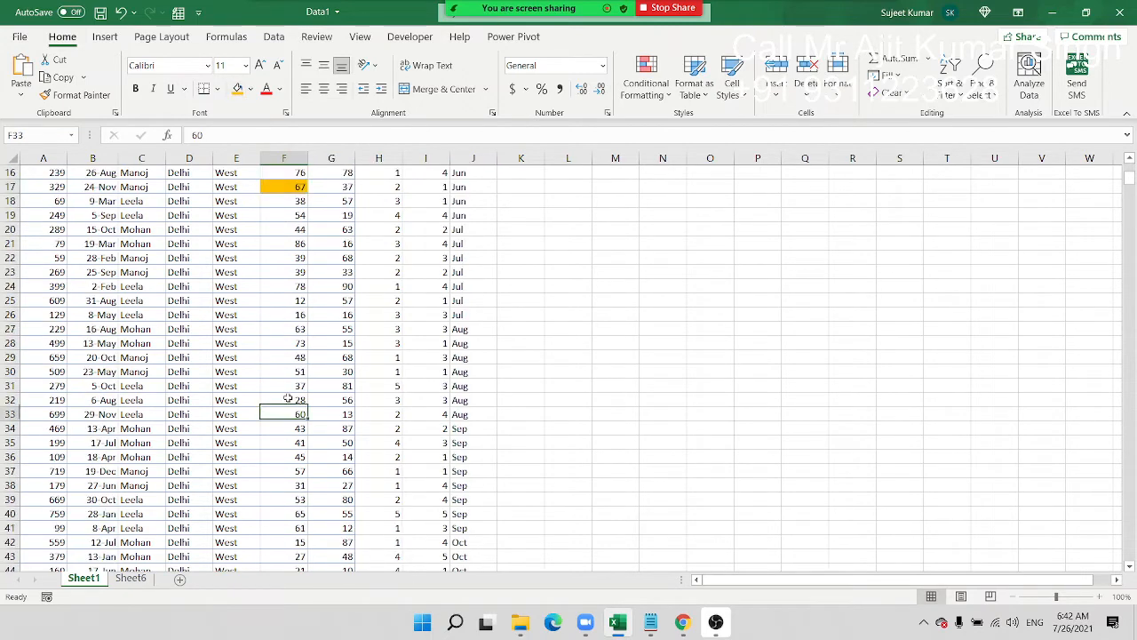
click(237, 89)
scroll(298, 493, down, 8)
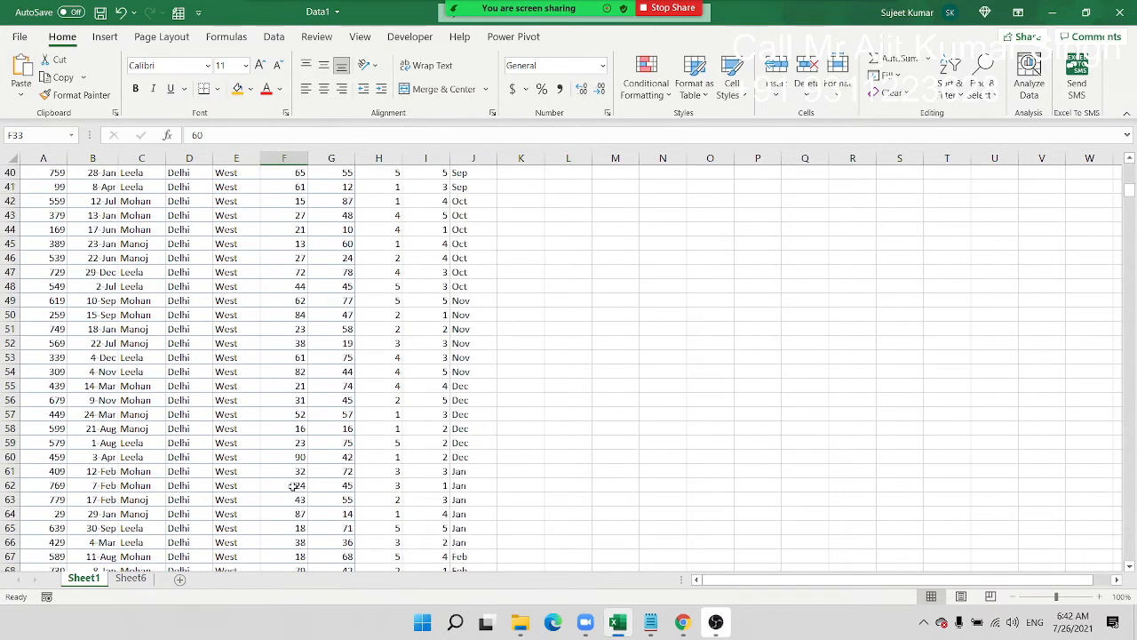
click(293, 486)
click(237, 89)
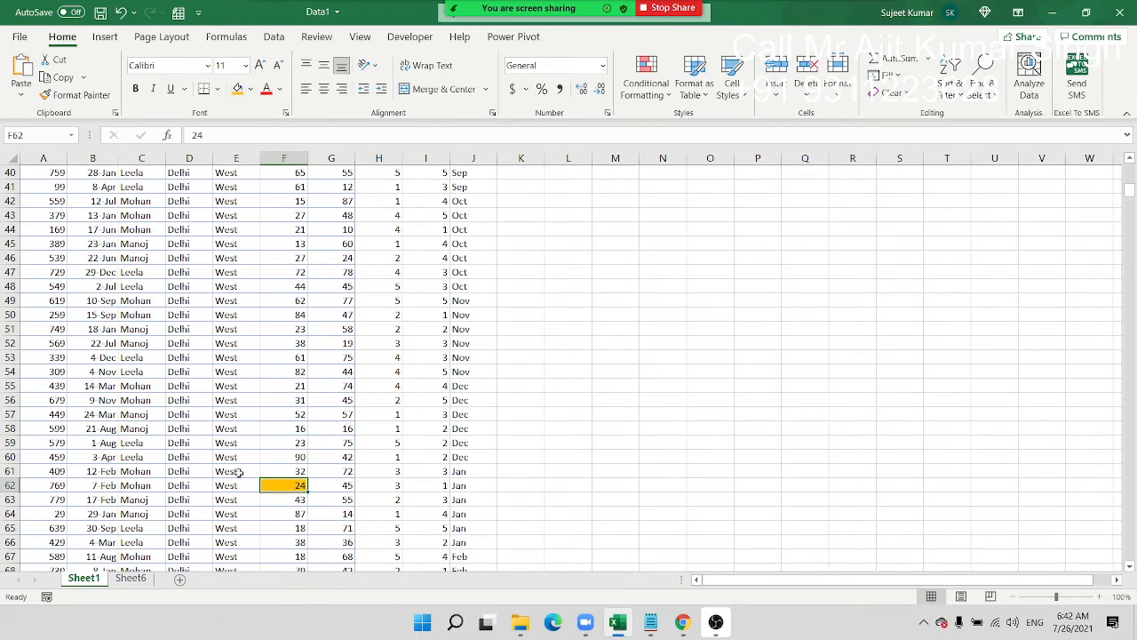
scroll(238, 472, down, 13)
click(284, 442)
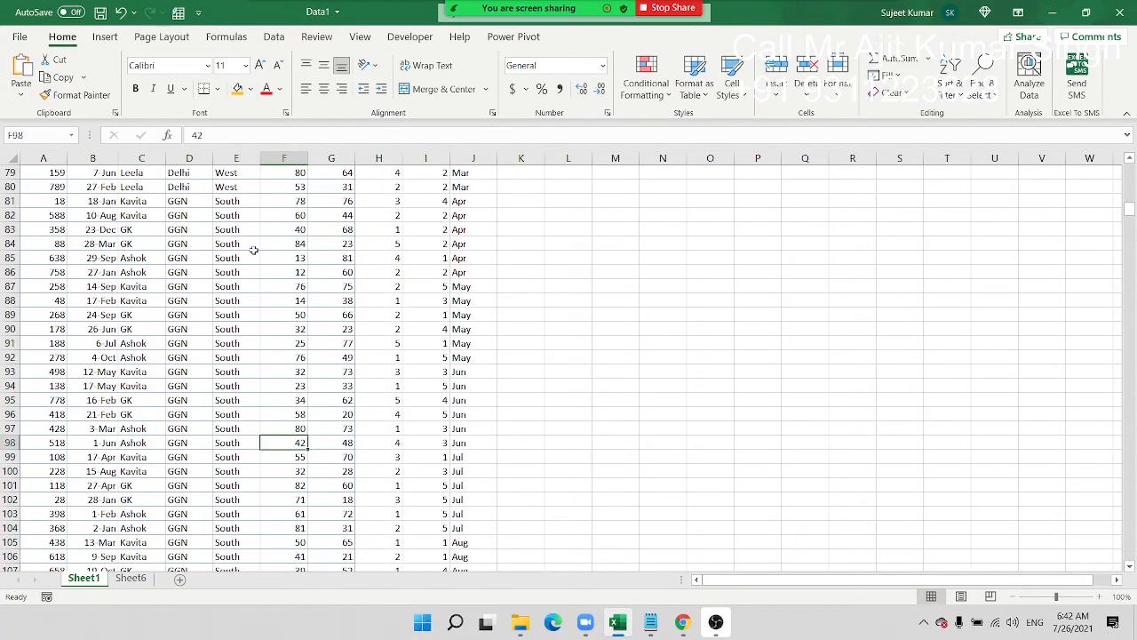
click(238, 89)
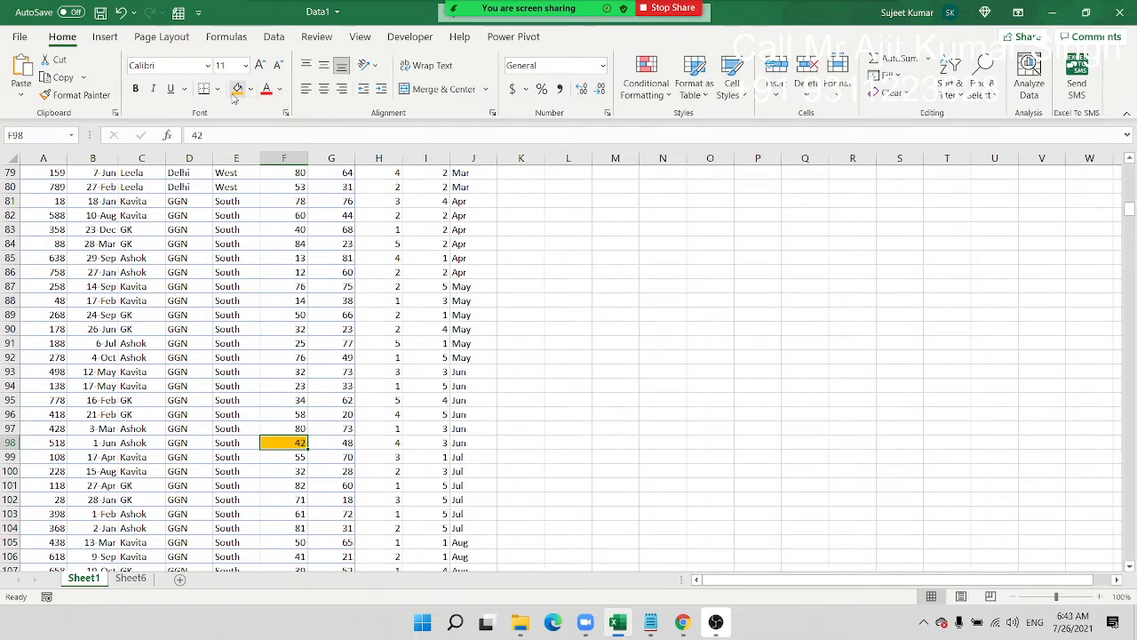
- Return to the Qty header, start a custom sort and set Qty as the sort column
click(298, 302)
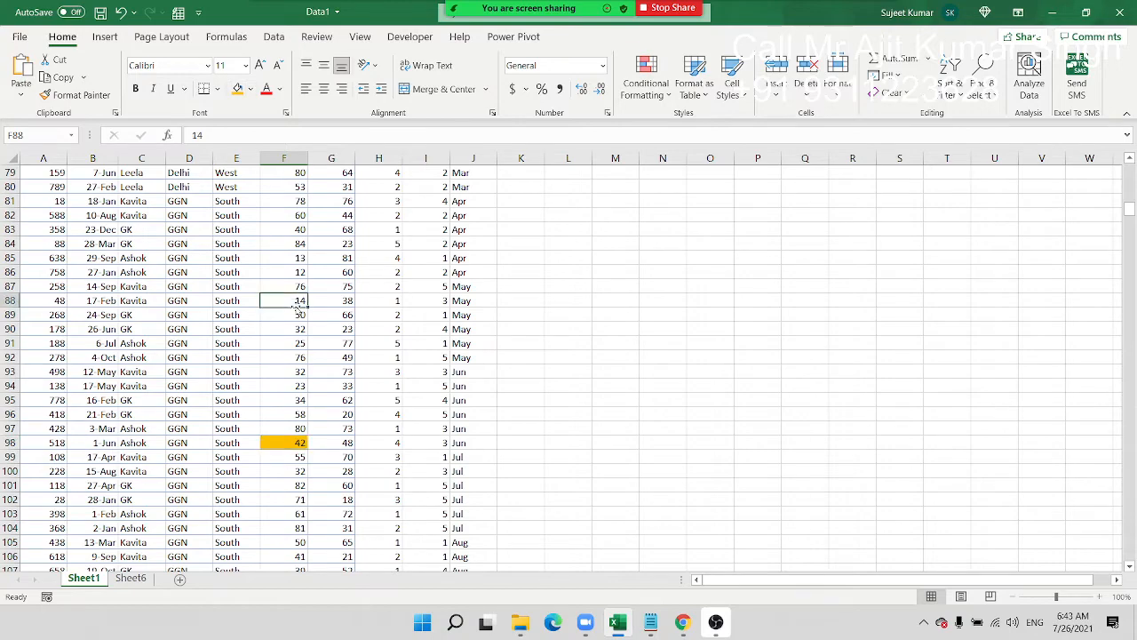
key(ctrl+Up)
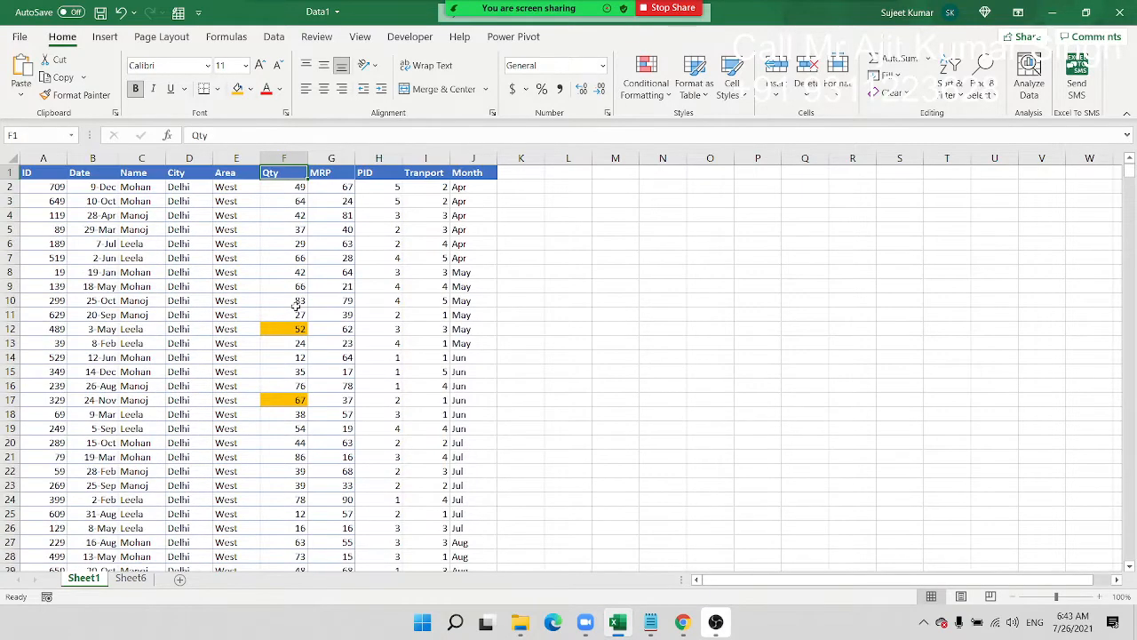
click(950, 89)
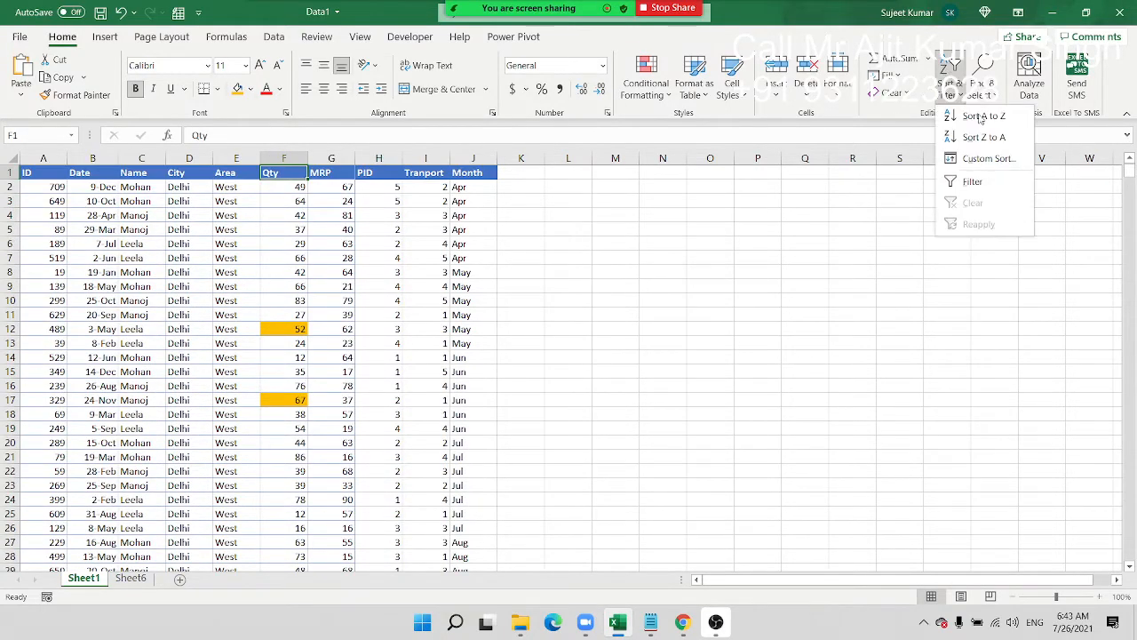
click(1002, 160)
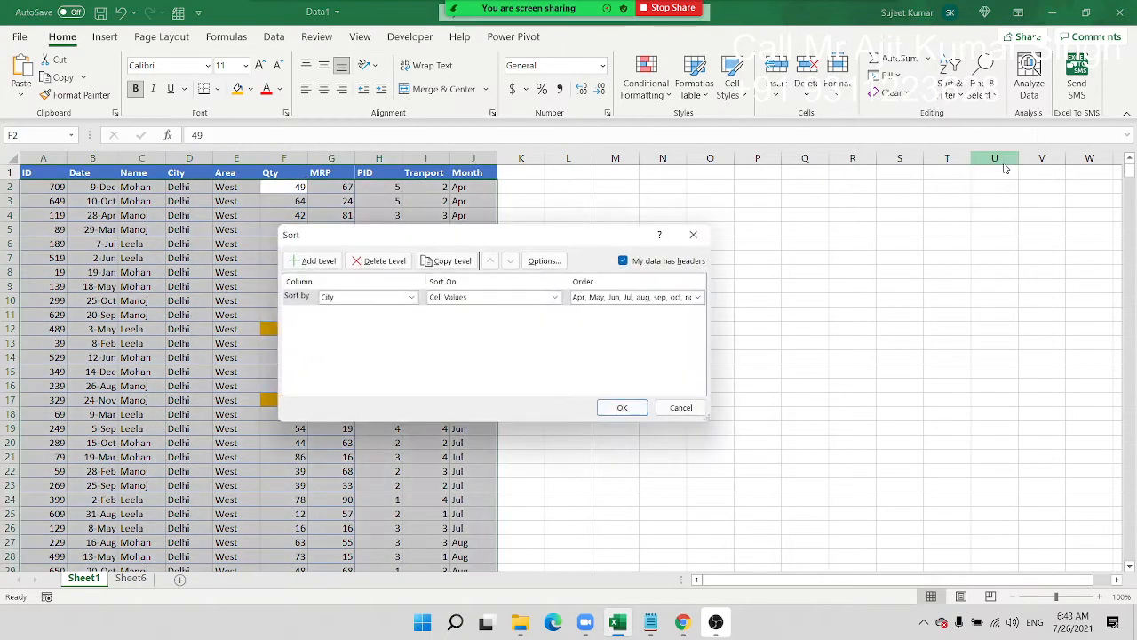
click(350, 305)
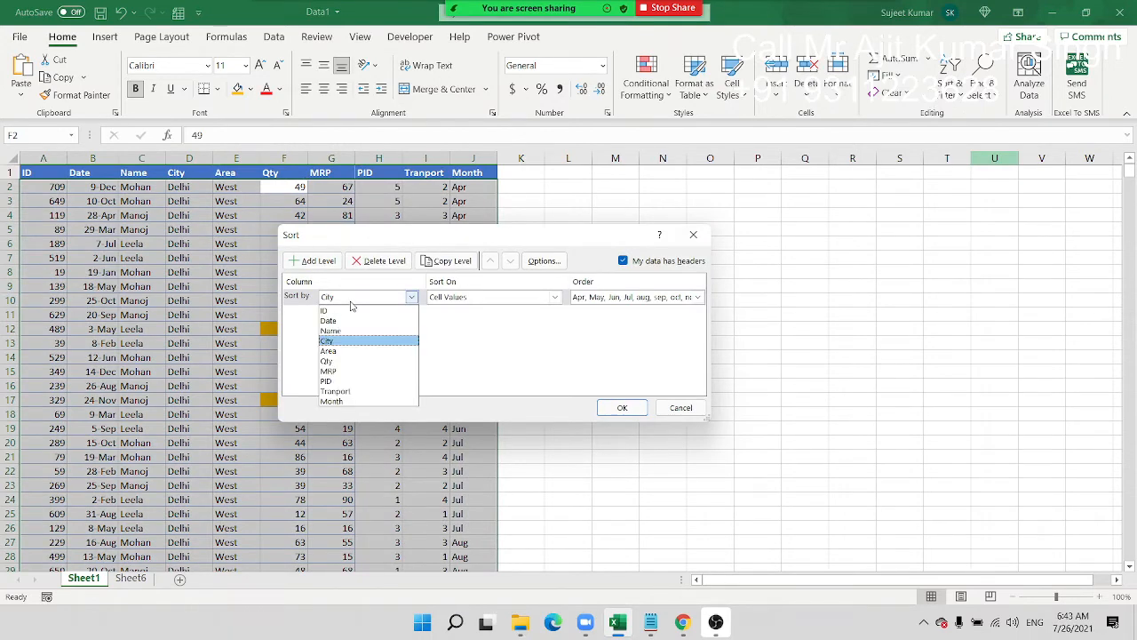
click(355, 361)
- Set the sort to use Cell Color with orange On Top, apply it and select the orange Qty cells
click(618, 299)
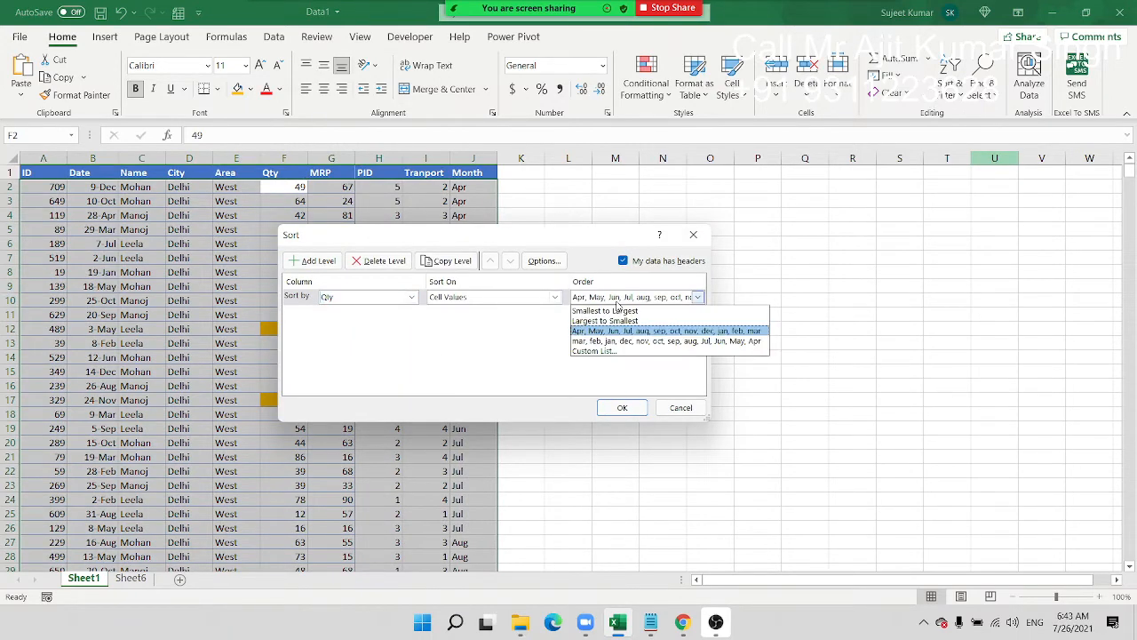
click(479, 302)
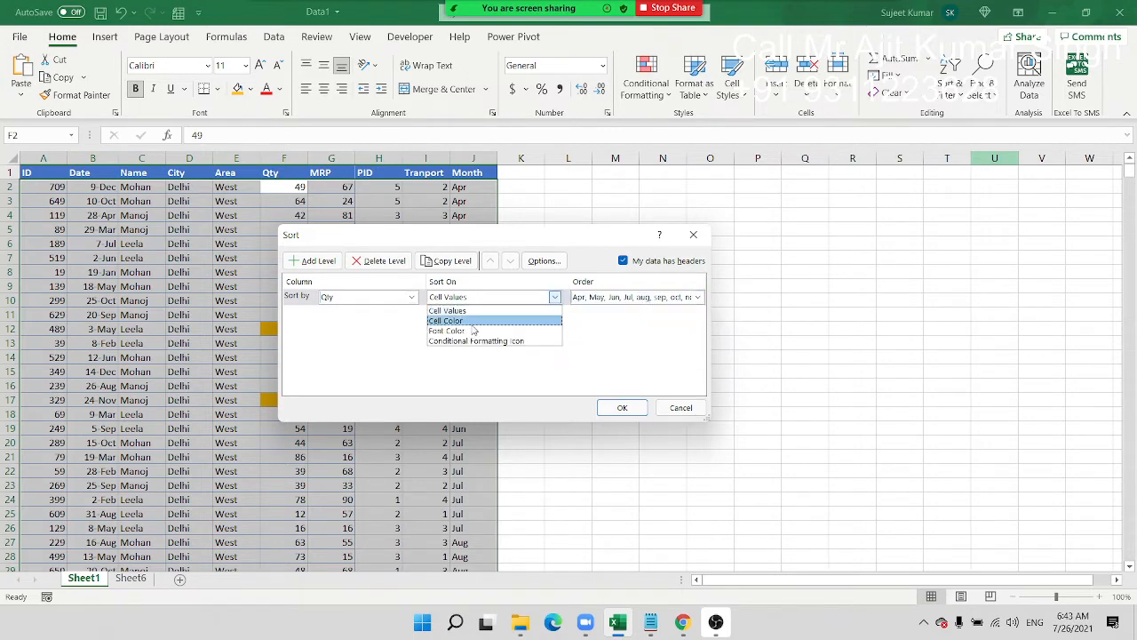
click(472, 322)
click(629, 301)
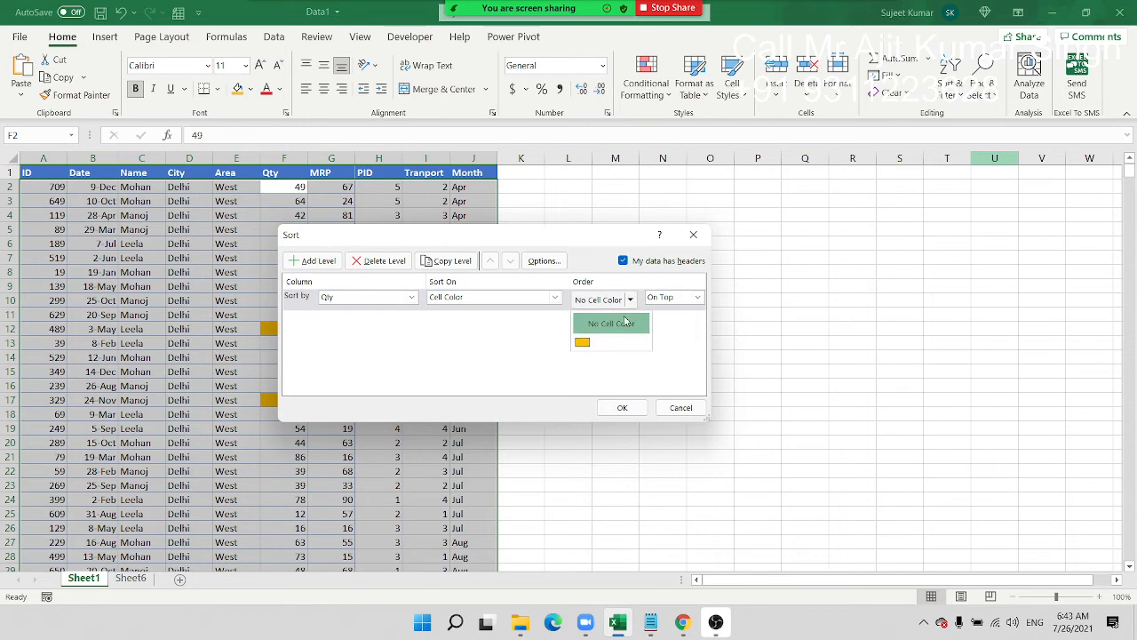
click(594, 345)
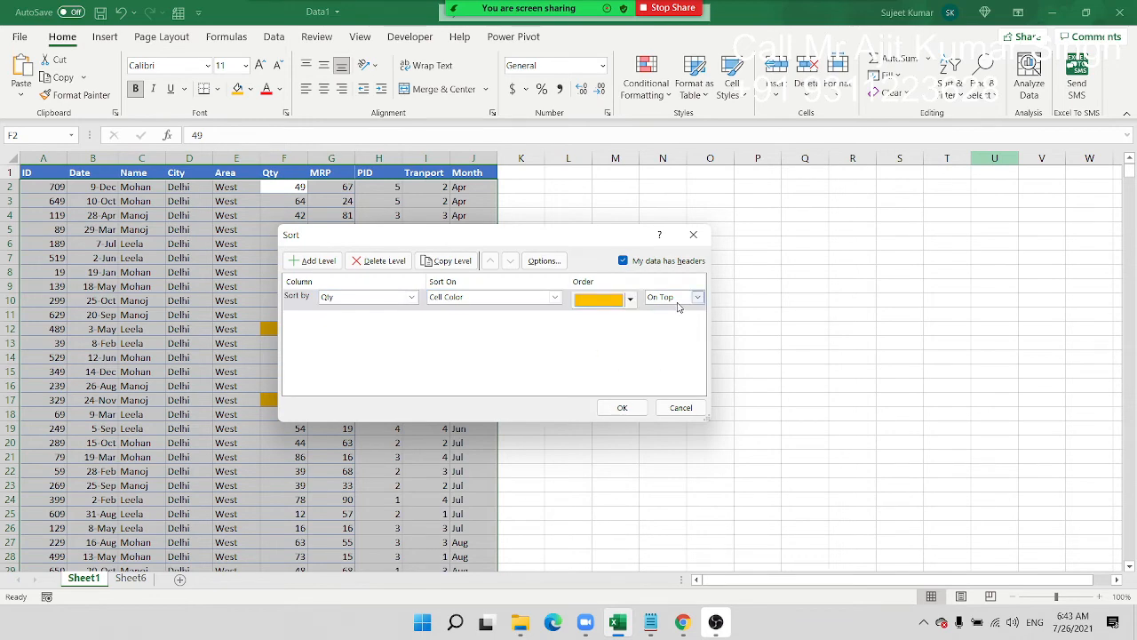
click(622, 407)
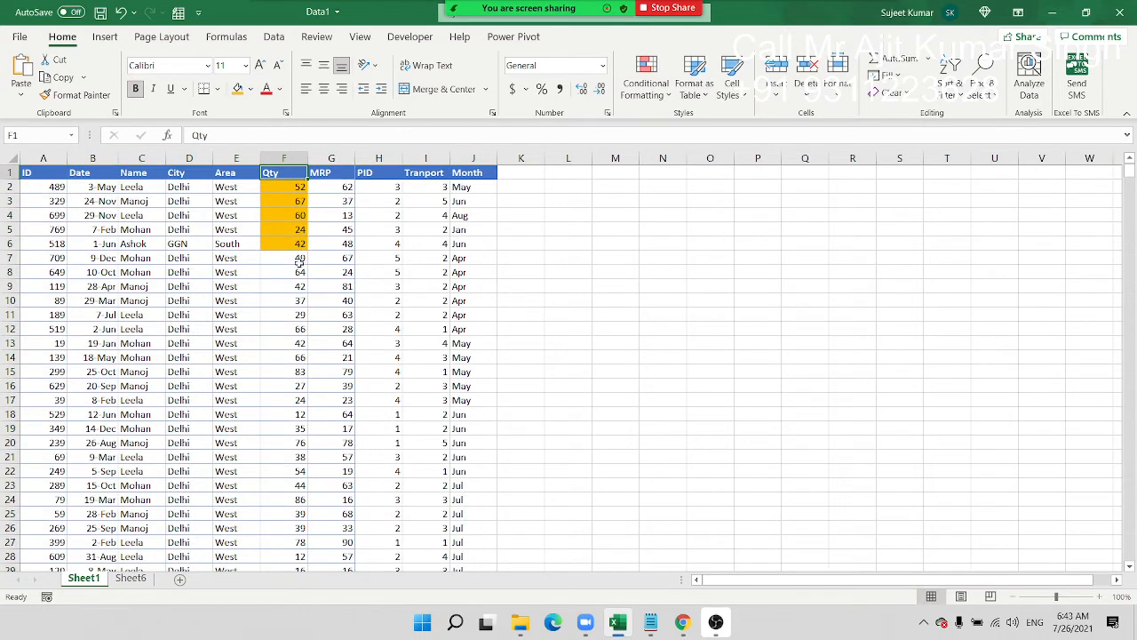
drag(295, 244, 279, 173)
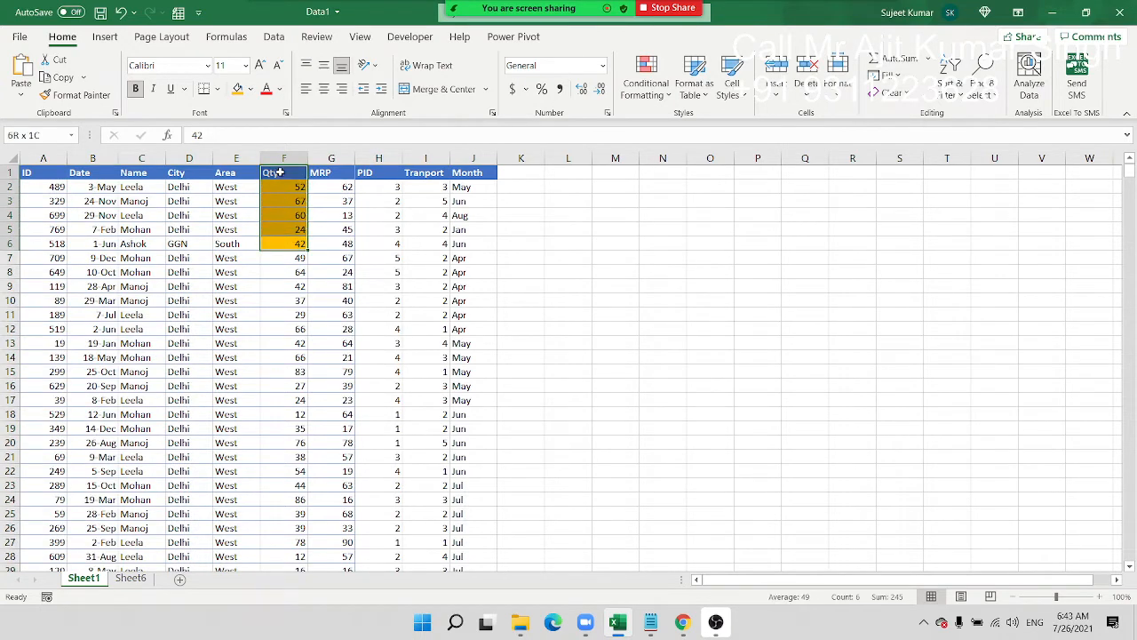
click(283, 285)
drag(300, 244, 300, 187)
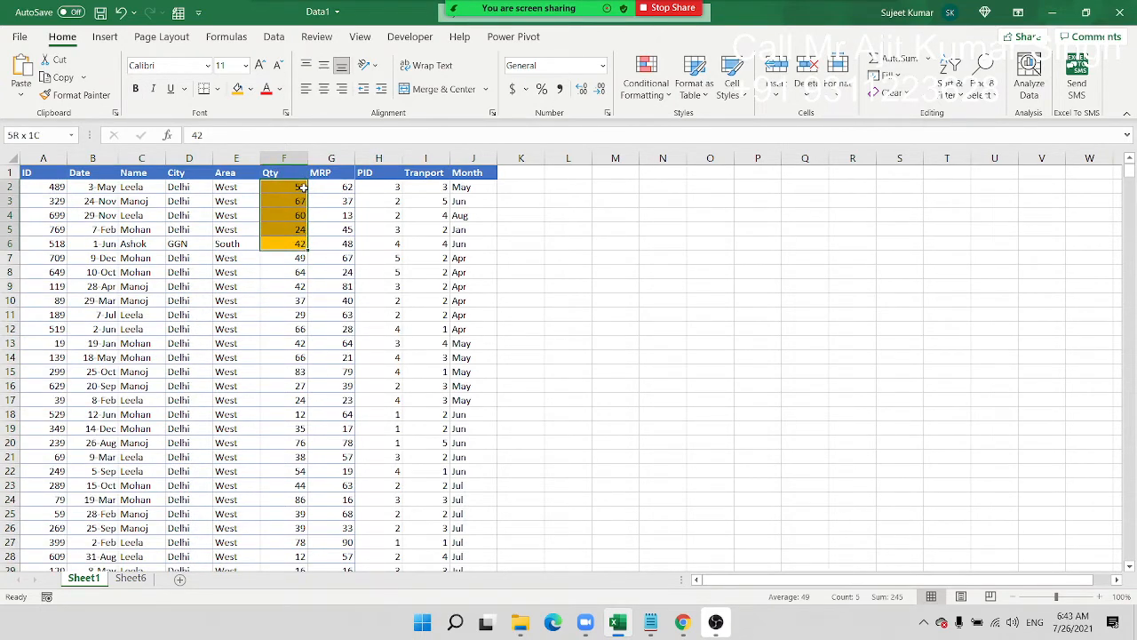
- Apply the three colored arrows icon set as conditional formatting to the whole MRP column
click(327, 173)
key(ctrl+shift+Down)
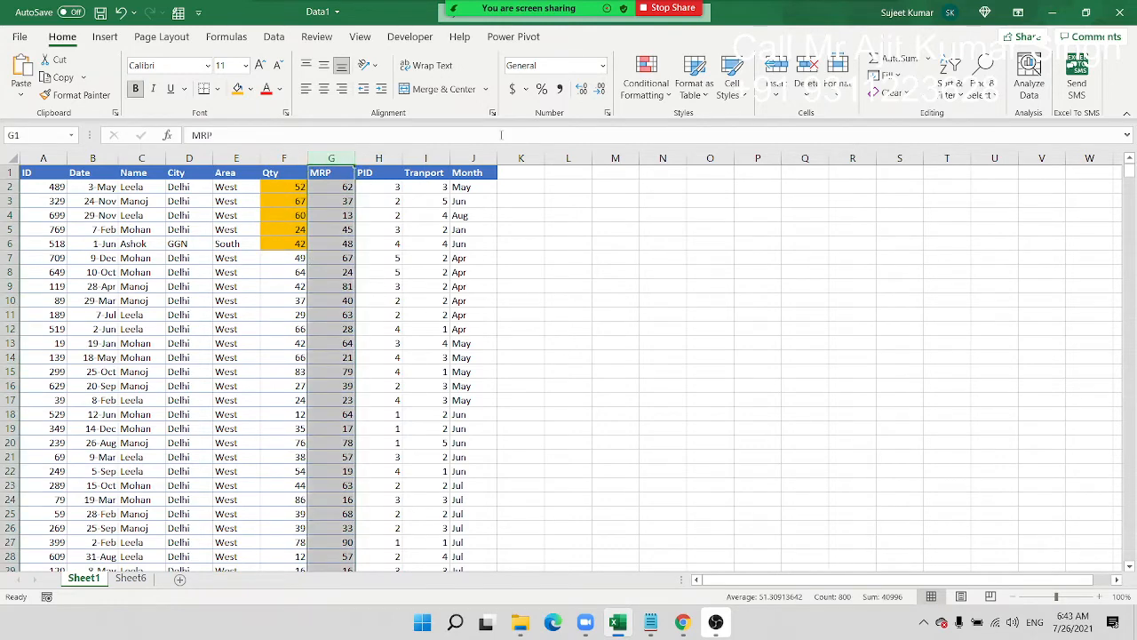
click(646, 79)
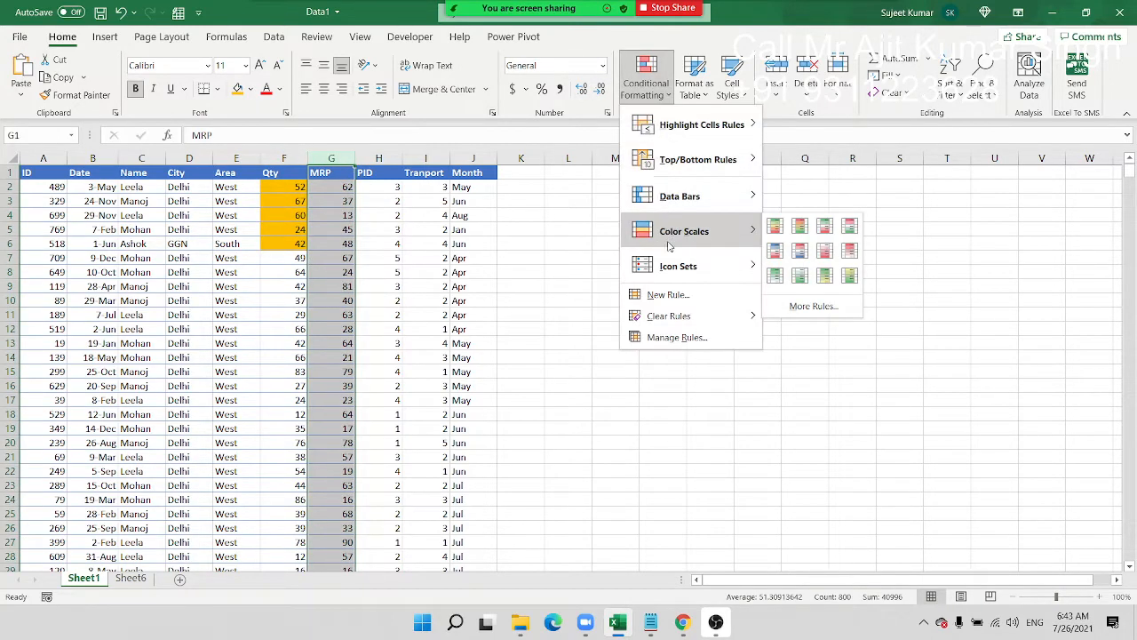
mouse_move(711, 267)
click(777, 279)
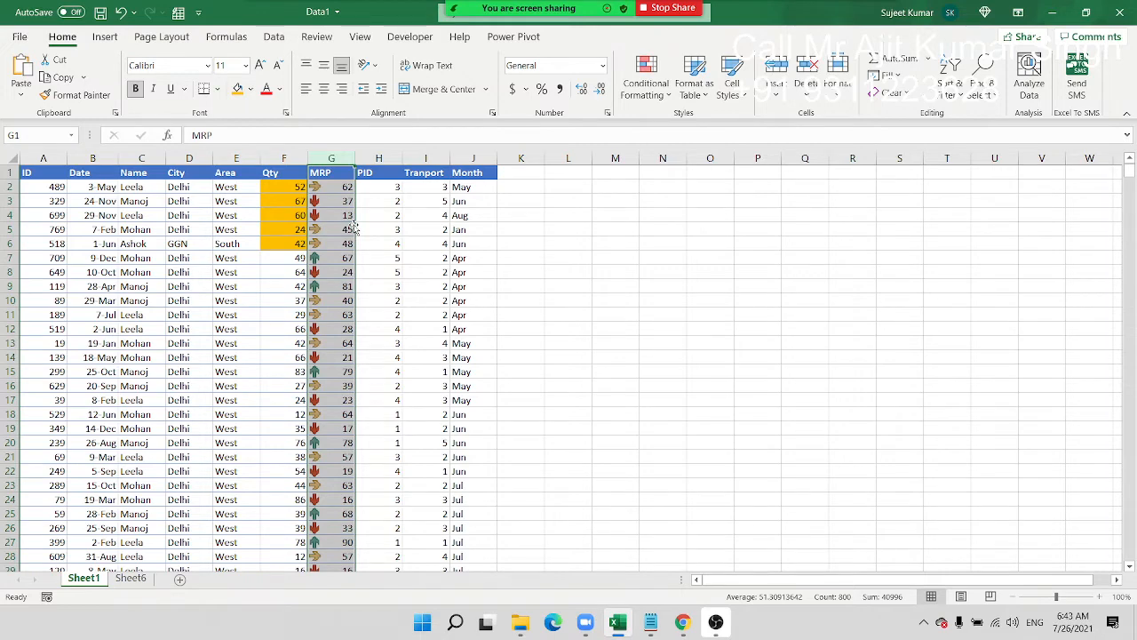
click(646, 78)
click(322, 215)
click(322, 215)
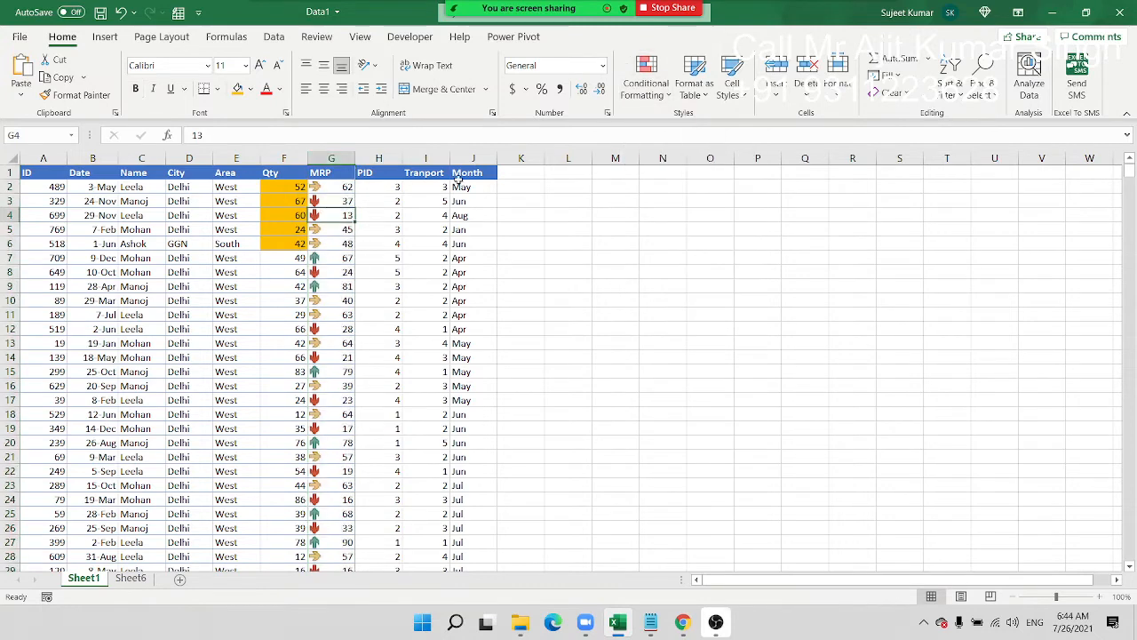
- Start another custom sort from the MRP column and set it to sort on Conditional Formatting Icon
click(646, 79)
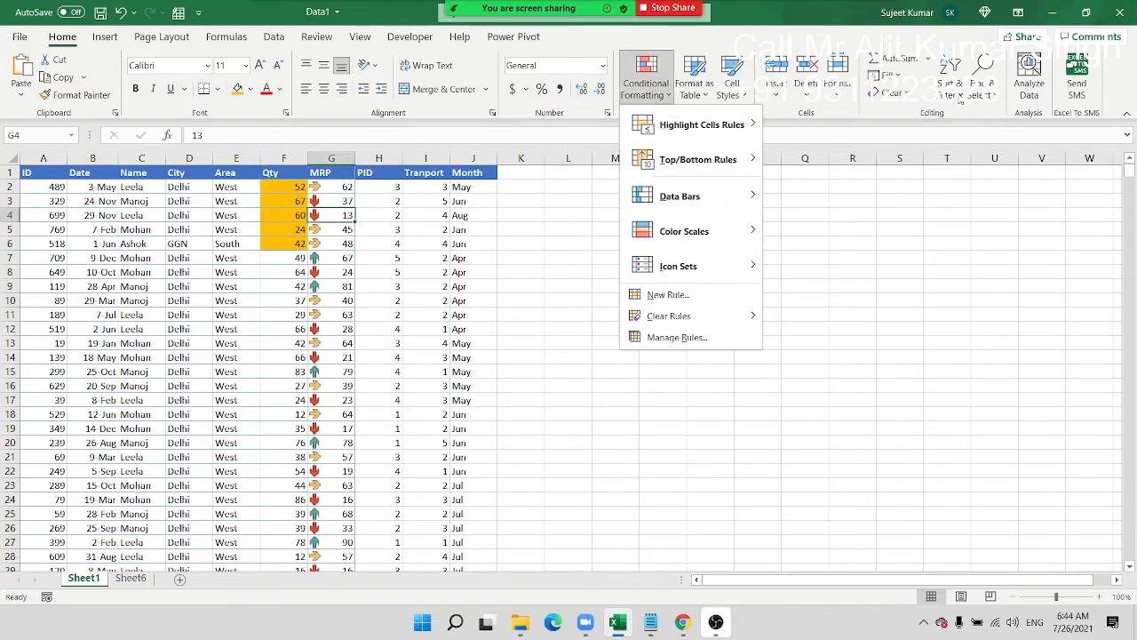
click(959, 98)
click(951, 90)
click(970, 156)
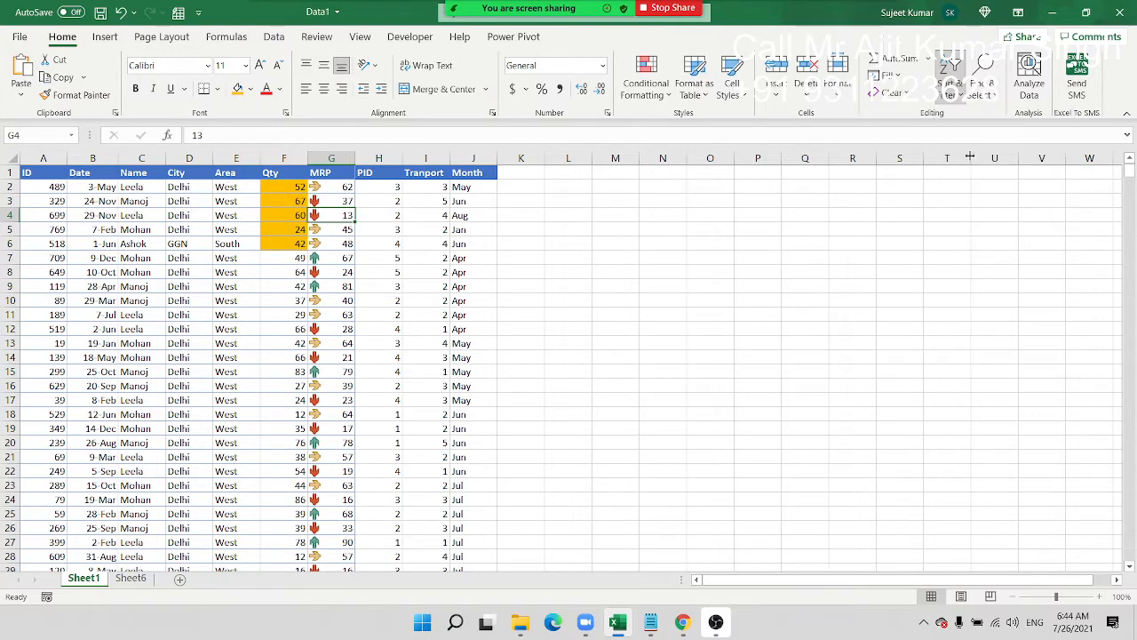
click(391, 298)
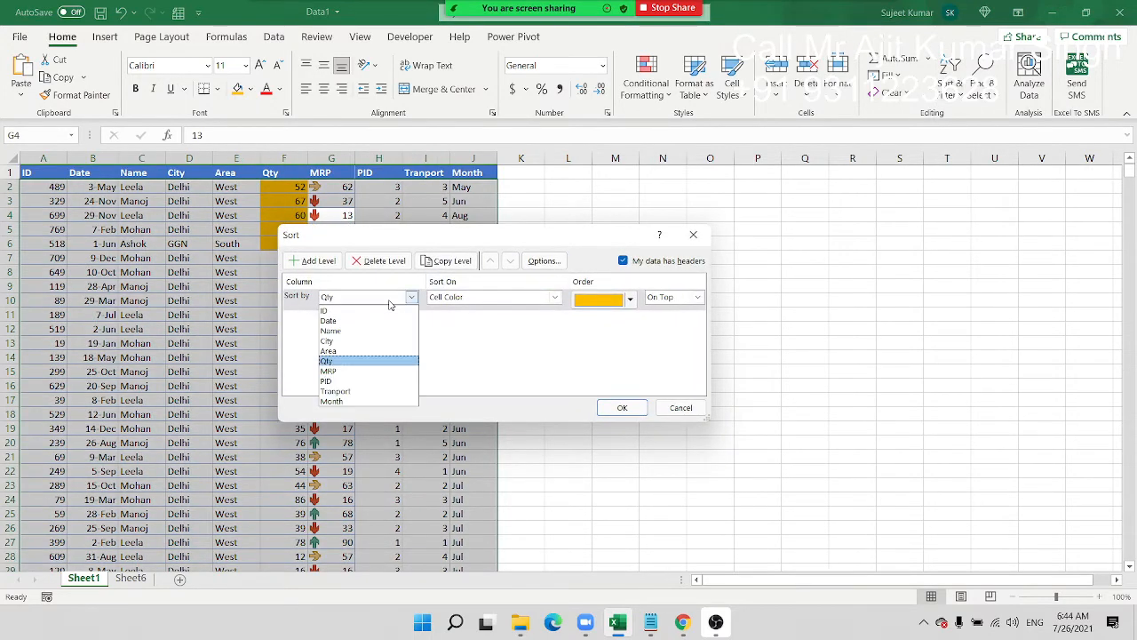
click(391, 299)
click(555, 297)
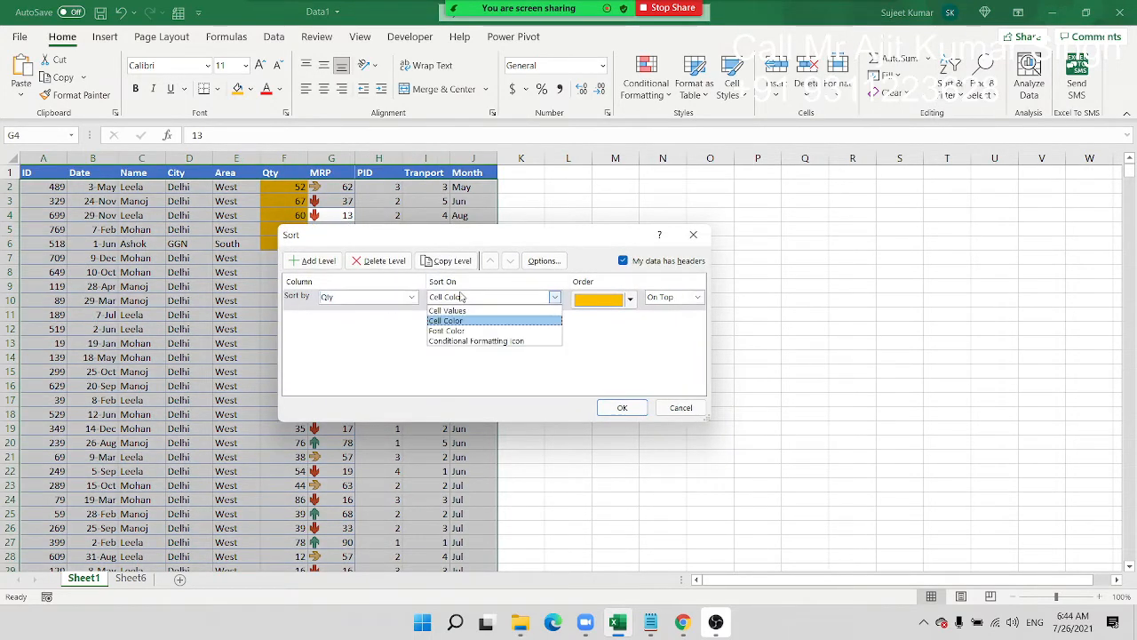
click(471, 341)
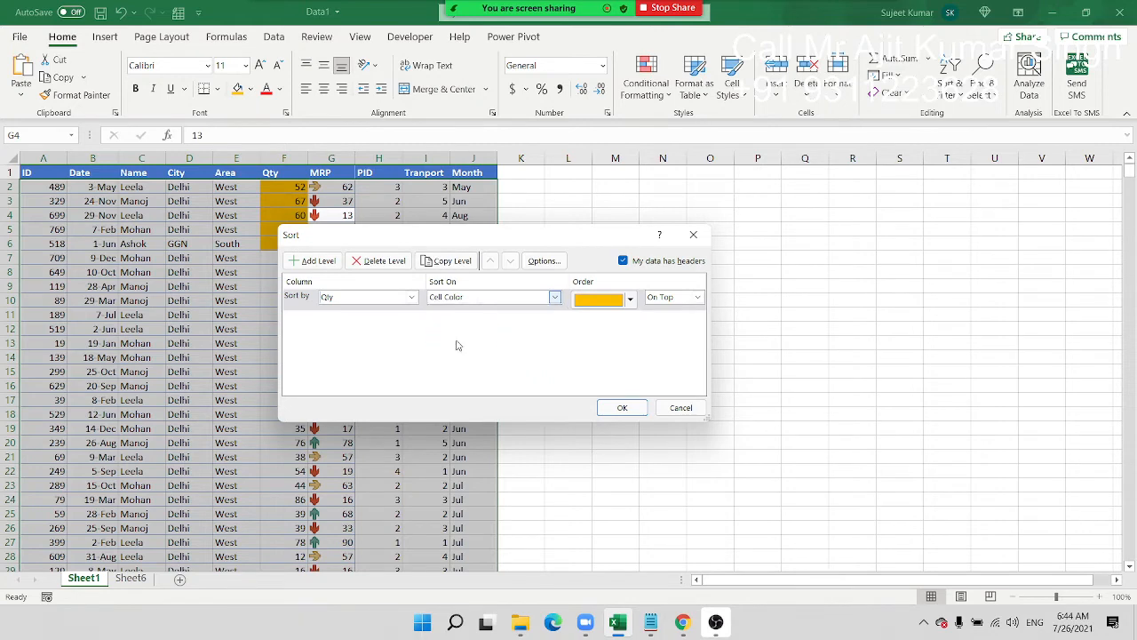
click(630, 304)
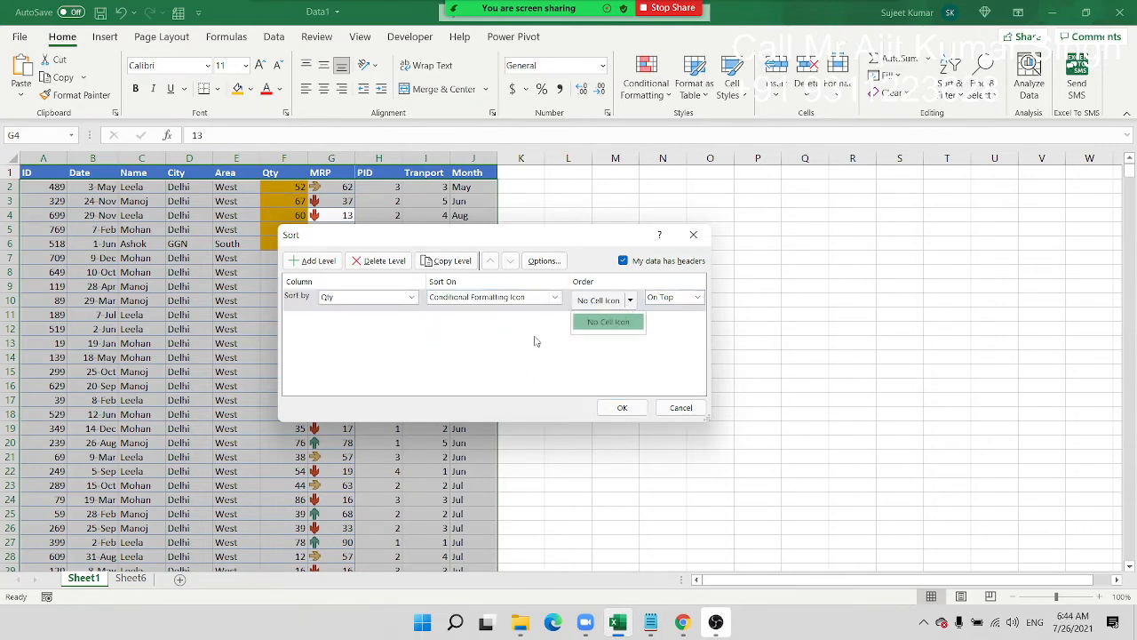
- Set MRP as the sort column with the green up arrow On Top and apply the sort
click(361, 320)
click(355, 306)
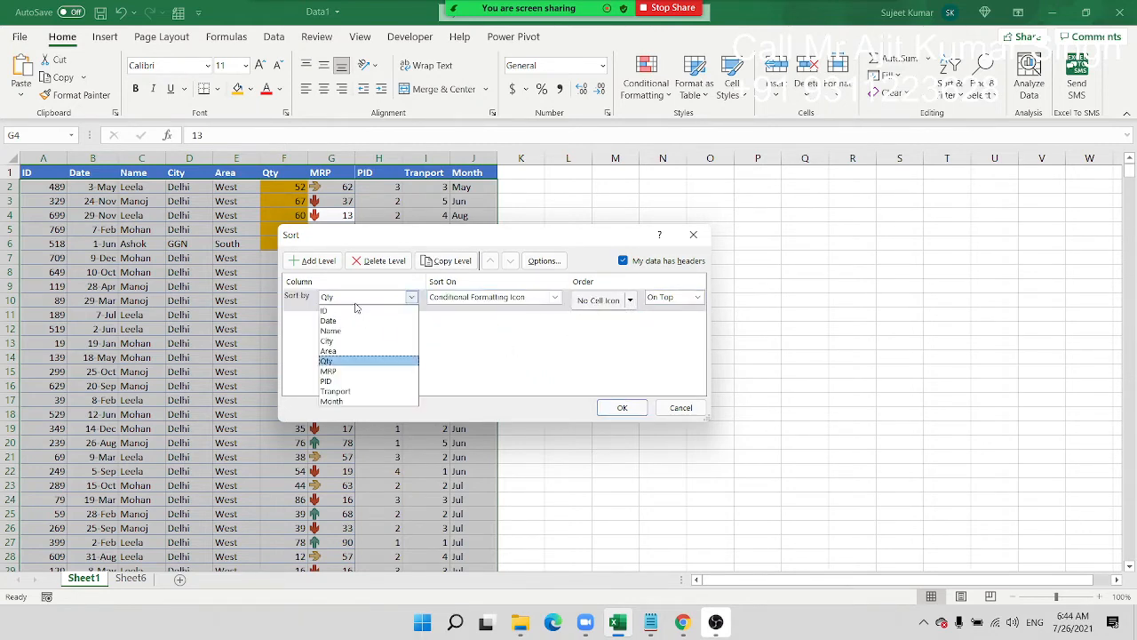
click(340, 375)
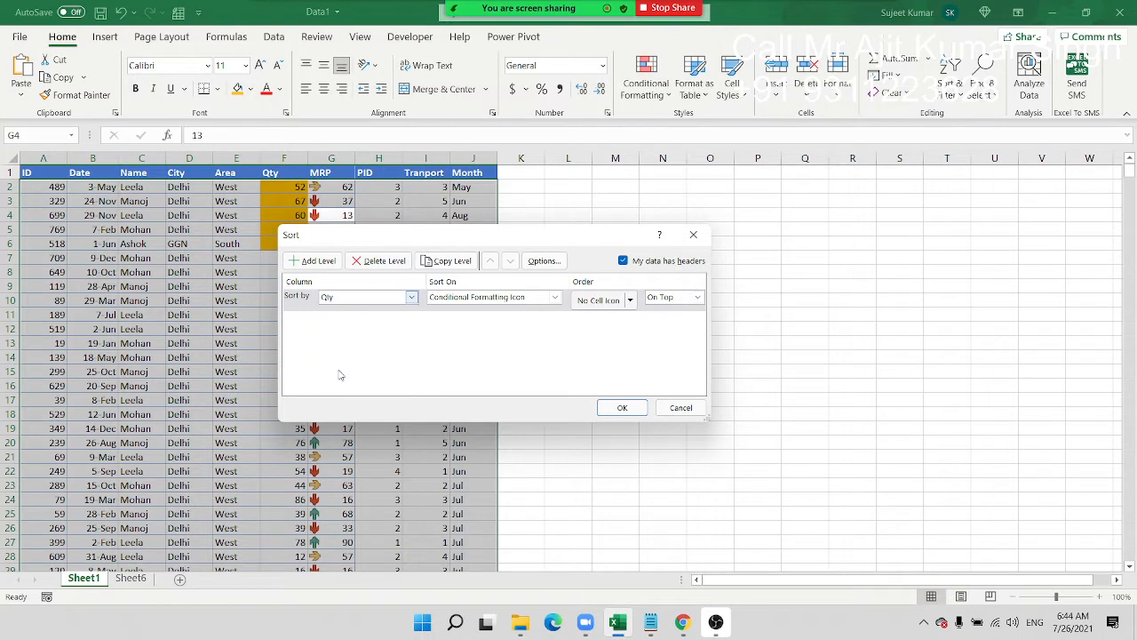
click(630, 302)
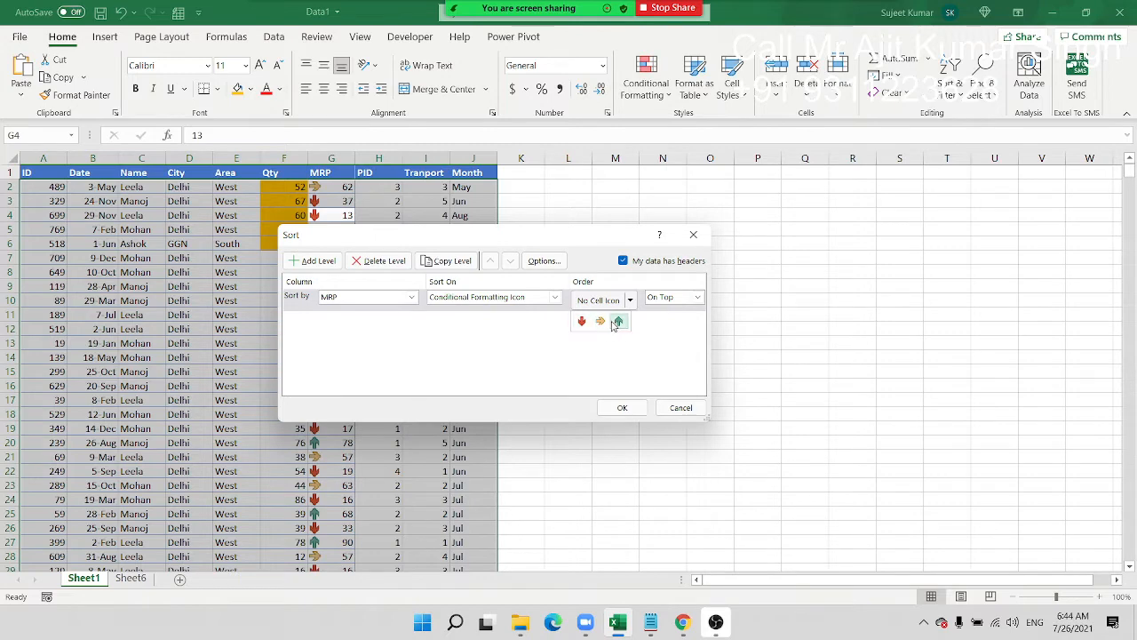
click(618, 322)
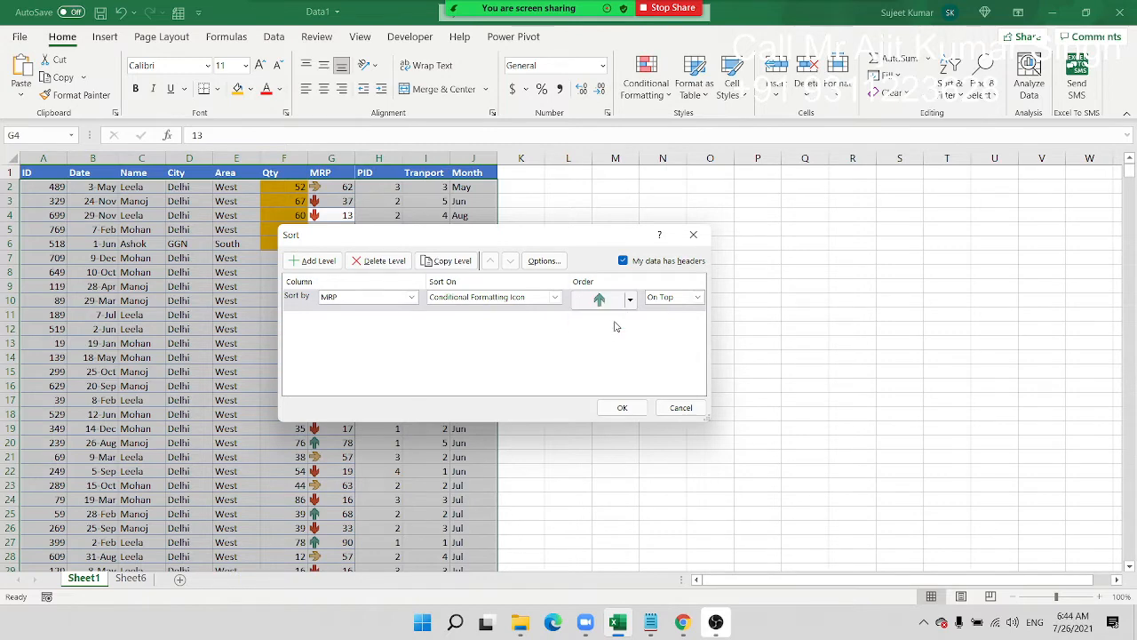
click(622, 407)
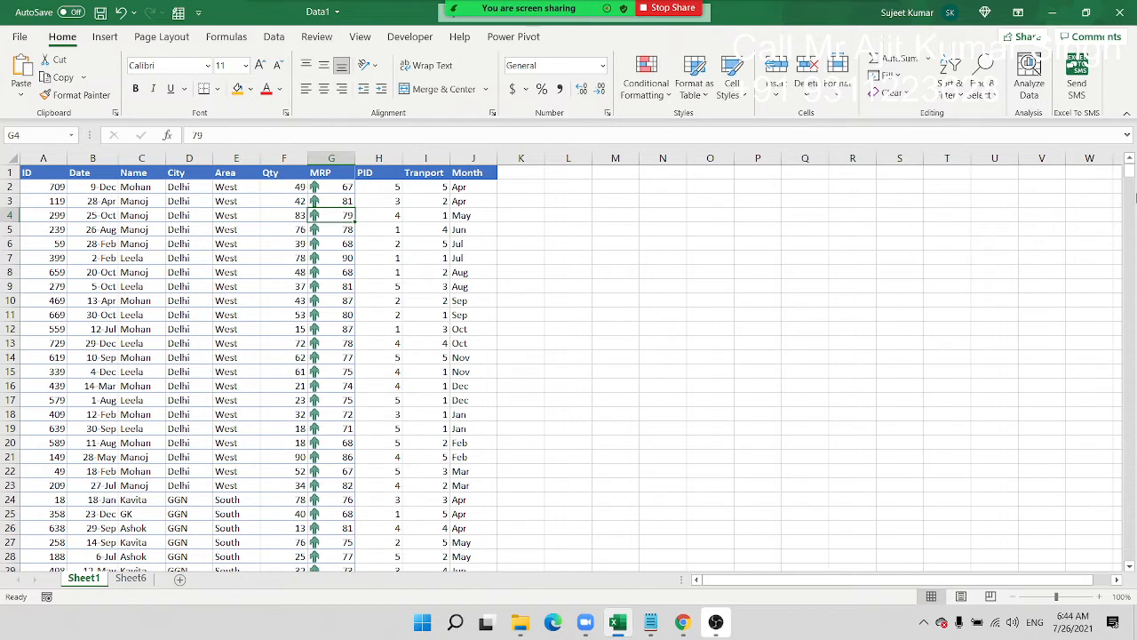
click(951, 89)
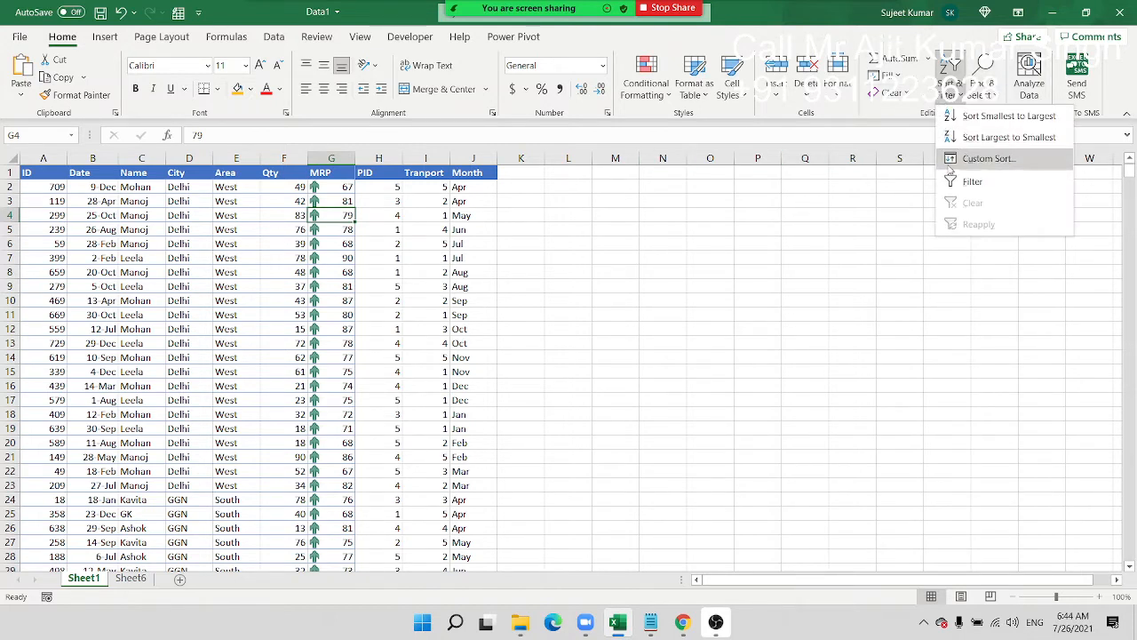
click(196, 201)
drag(190, 187, 189, 327)
click(131, 405)
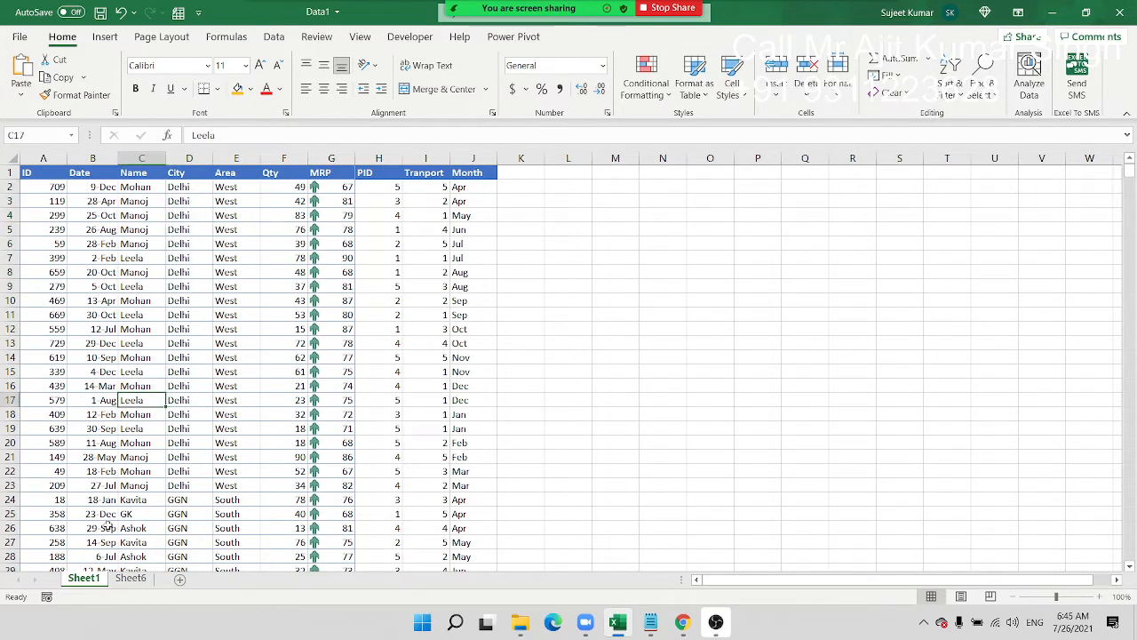
- On Sheet6, enter the row labels Month in A1 and Sales in A2
click(124, 575)
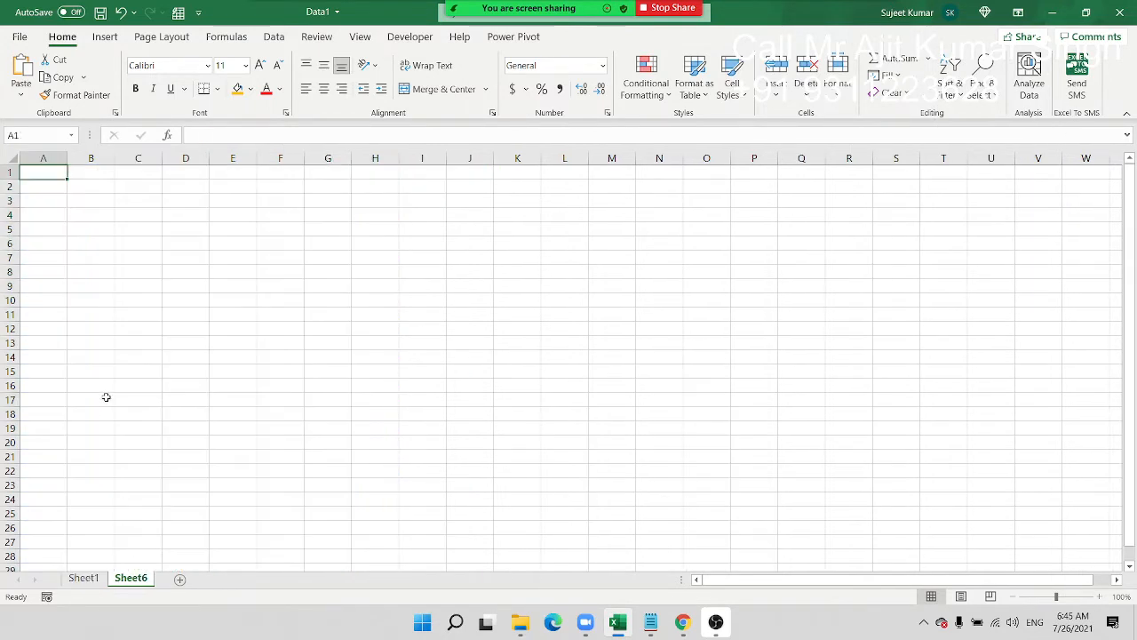
text(Month)
key(Return)
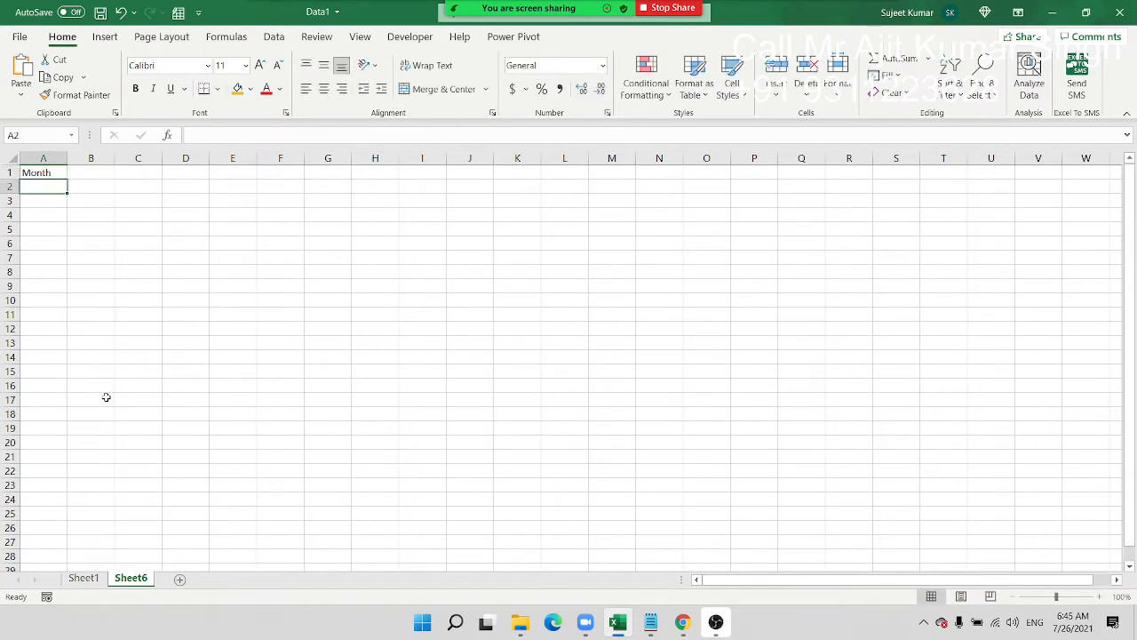
text(Sales)
key(Return)
- Enter JAN in B1 and autofill the month names across row 1 through SEP in J1
key(Up)
key(Up)
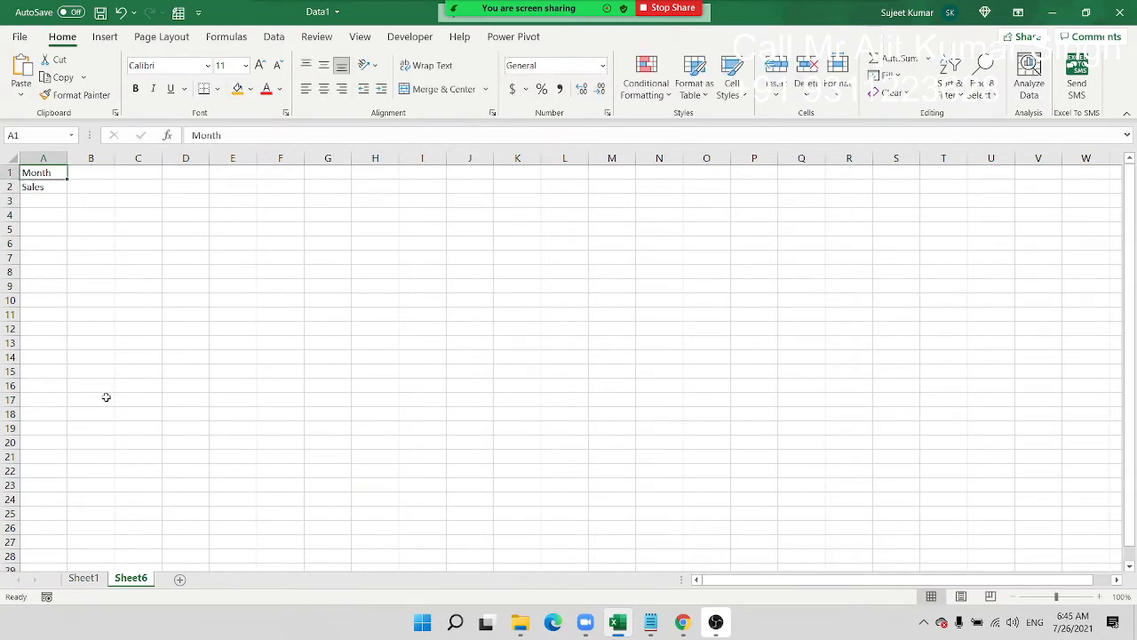
key(Right)
text(JAN)
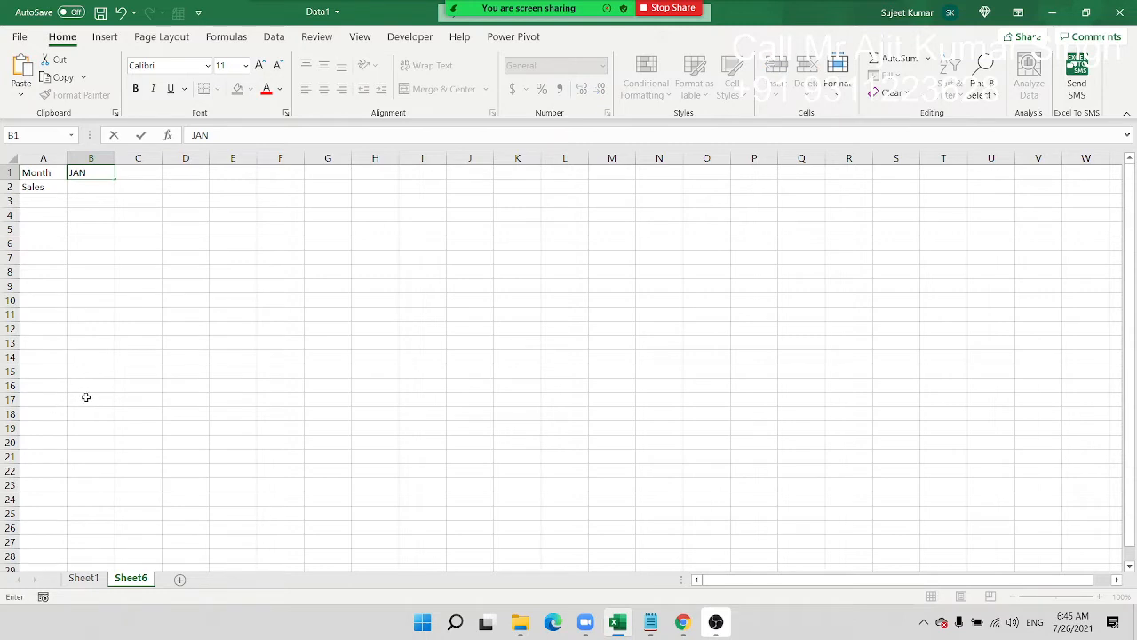
click(100, 273)
click(102, 172)
drag(116, 180, 486, 189)
- Fill the Sales row under JAN to SEP with 85, 69, 85, 47, 65, 85, 25, 65 and 85
click(77, 184)
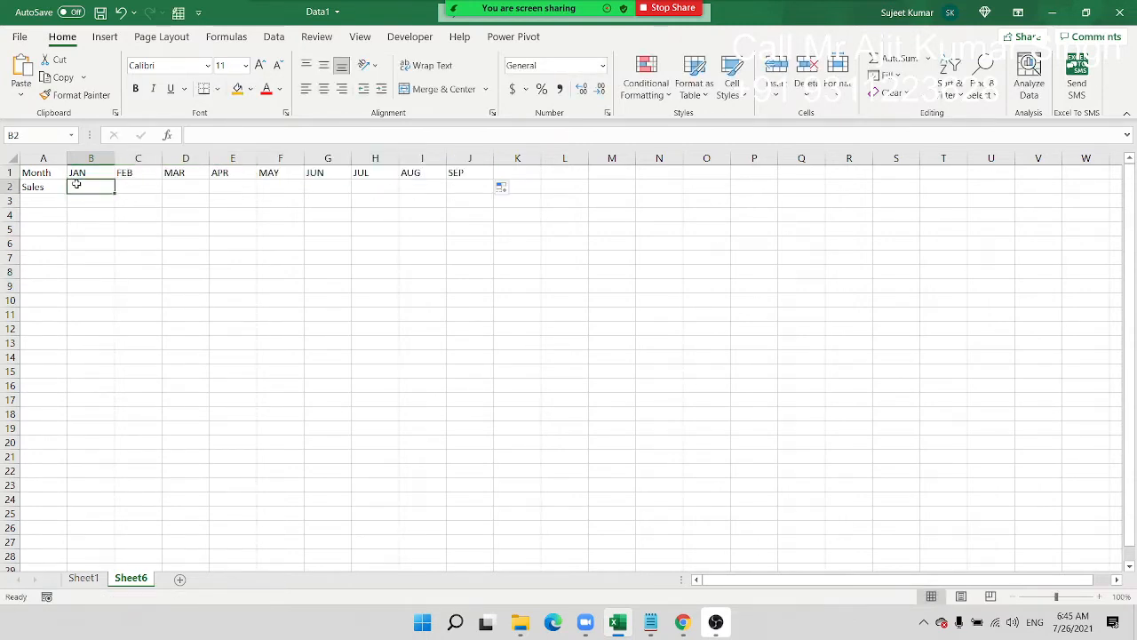
text(85)
key(Tab)
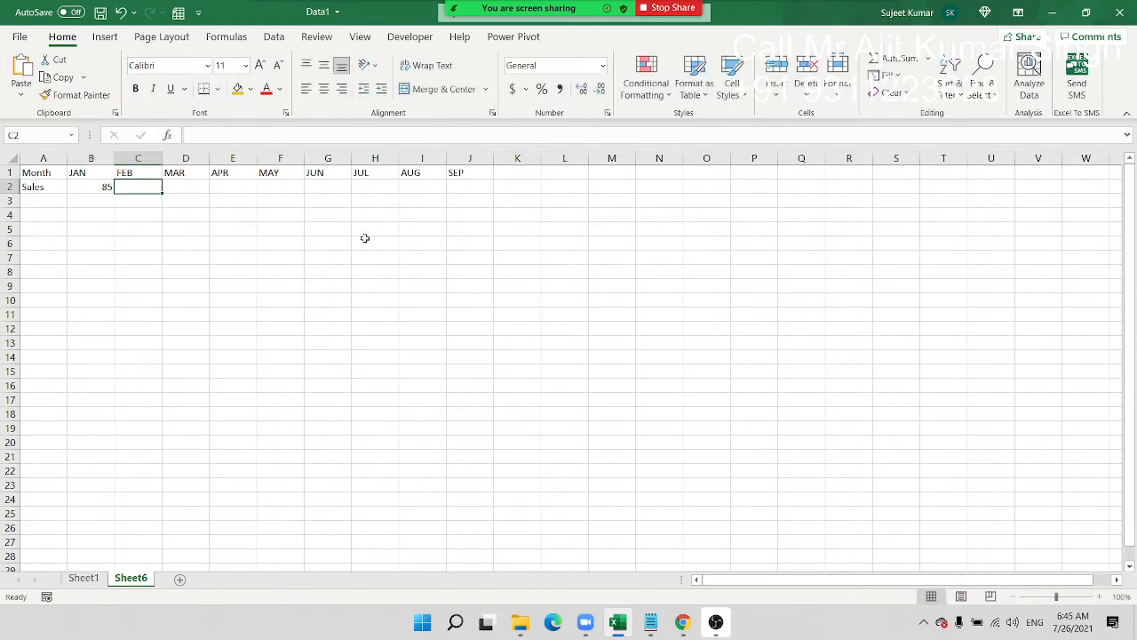
text(69)
key(Tab)
text(85)
key(Tab)
text(47)
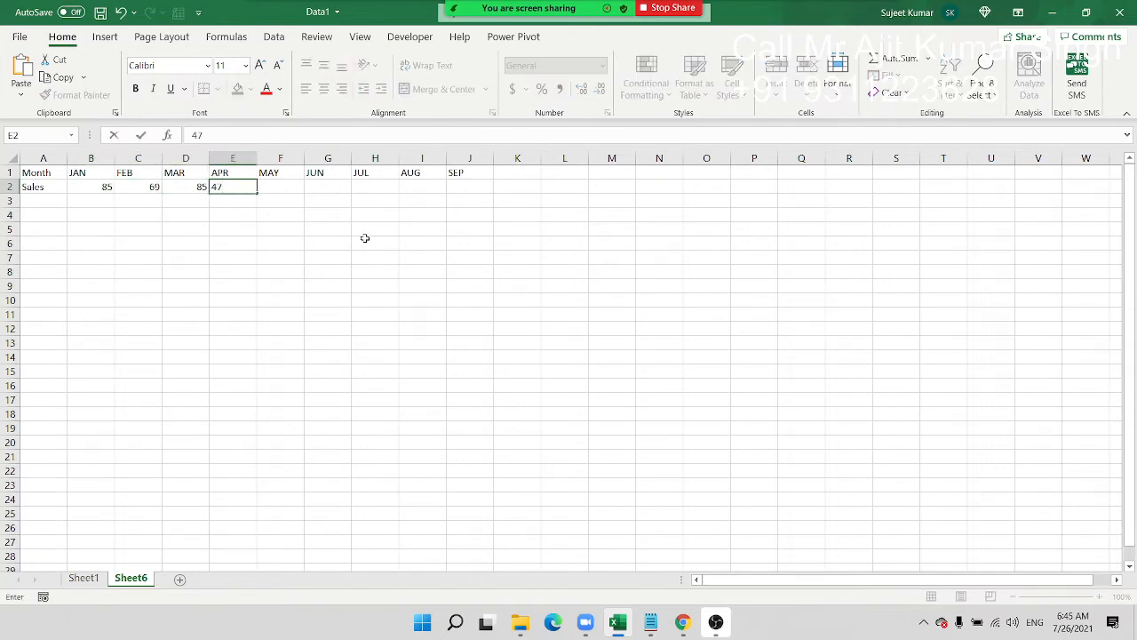
key(Tab)
text(65)
key(Tab)
text(85)
key(Tab)
text(25)
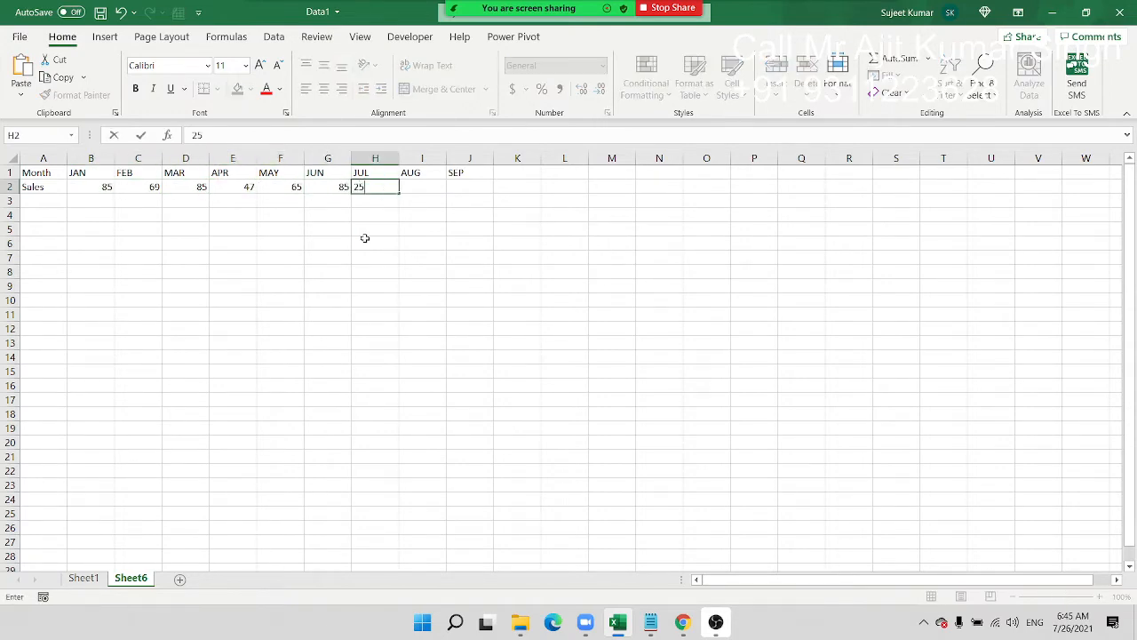
key(Tab)
text(65)
key(Tab)
text(85)
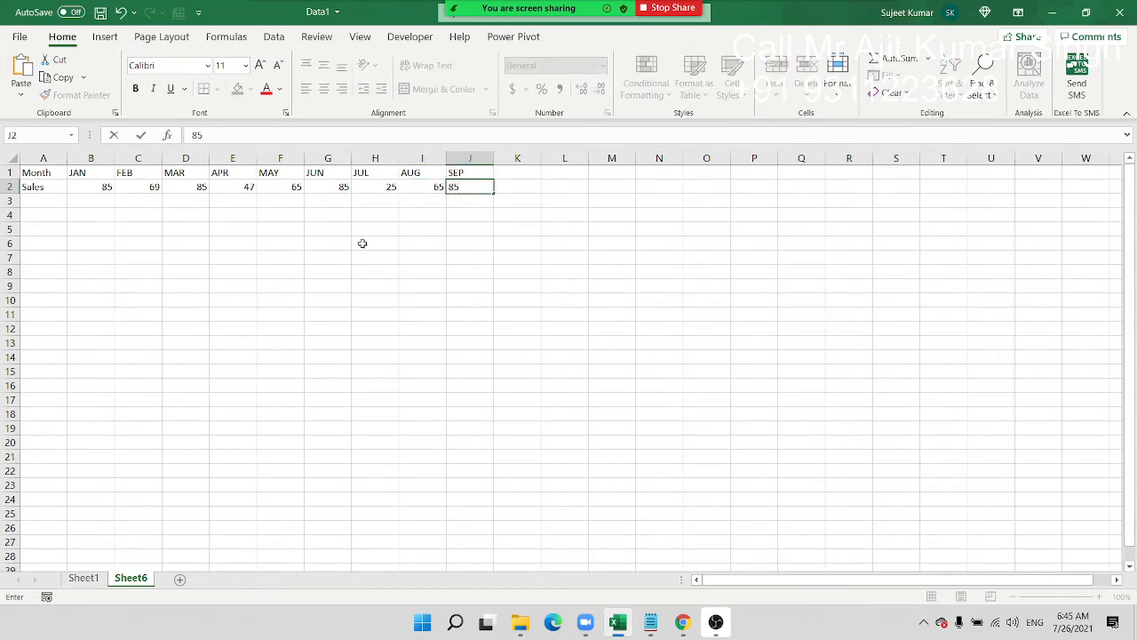
click(360, 237)
- Start a custom sort on the month and sales values in B1:J2 and set its orientation to Sort left to right
drag(105, 173, 484, 187)
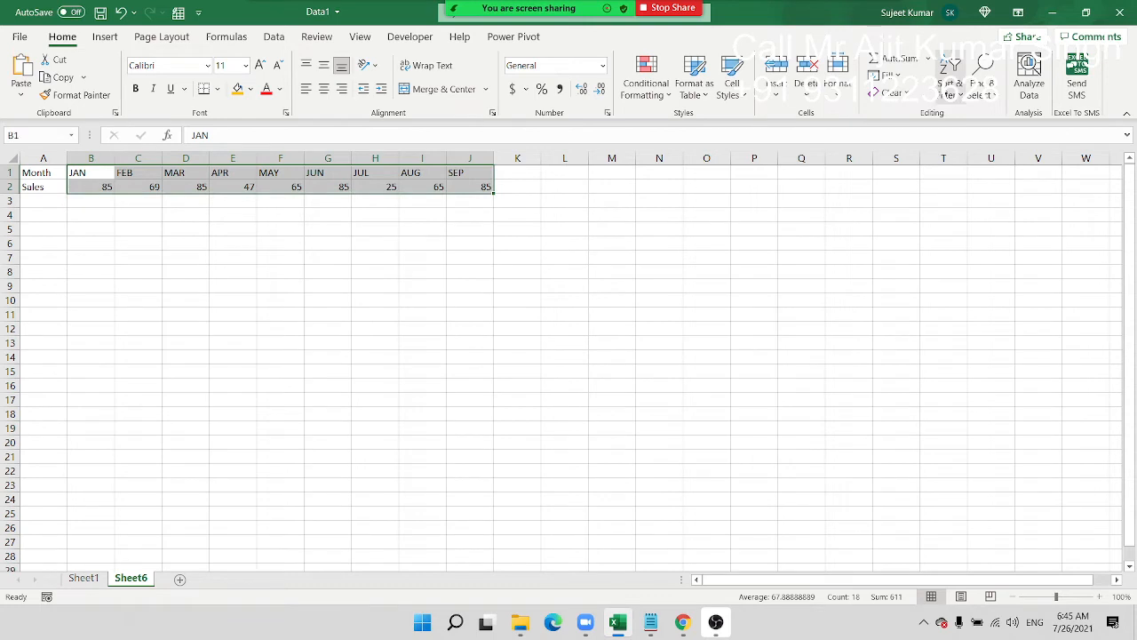
click(951, 75)
click(964, 158)
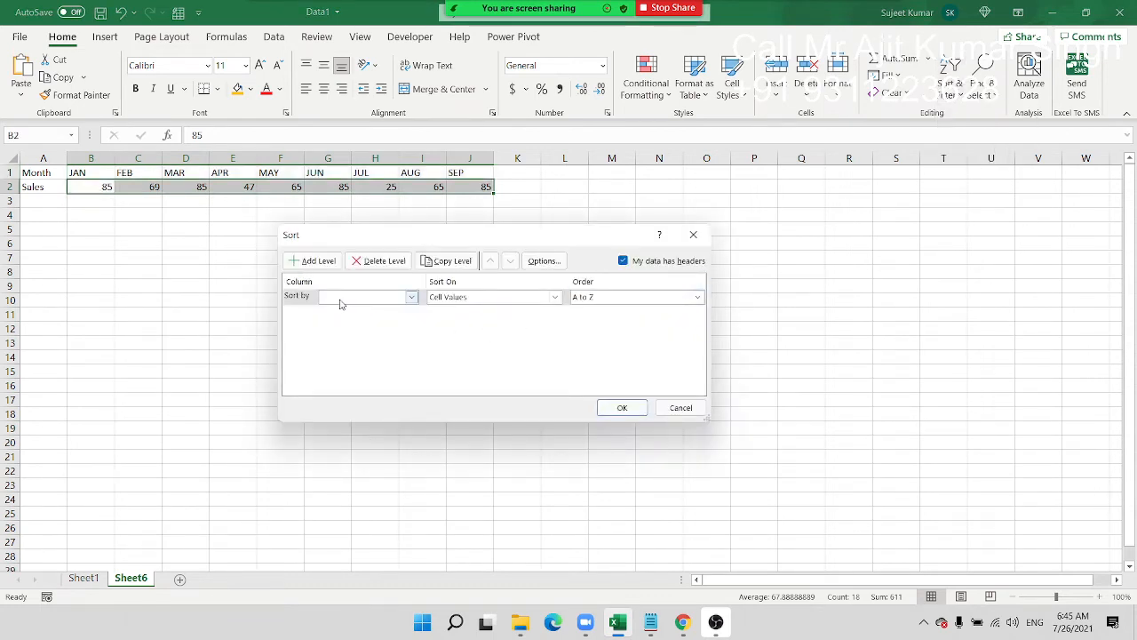
click(542, 261)
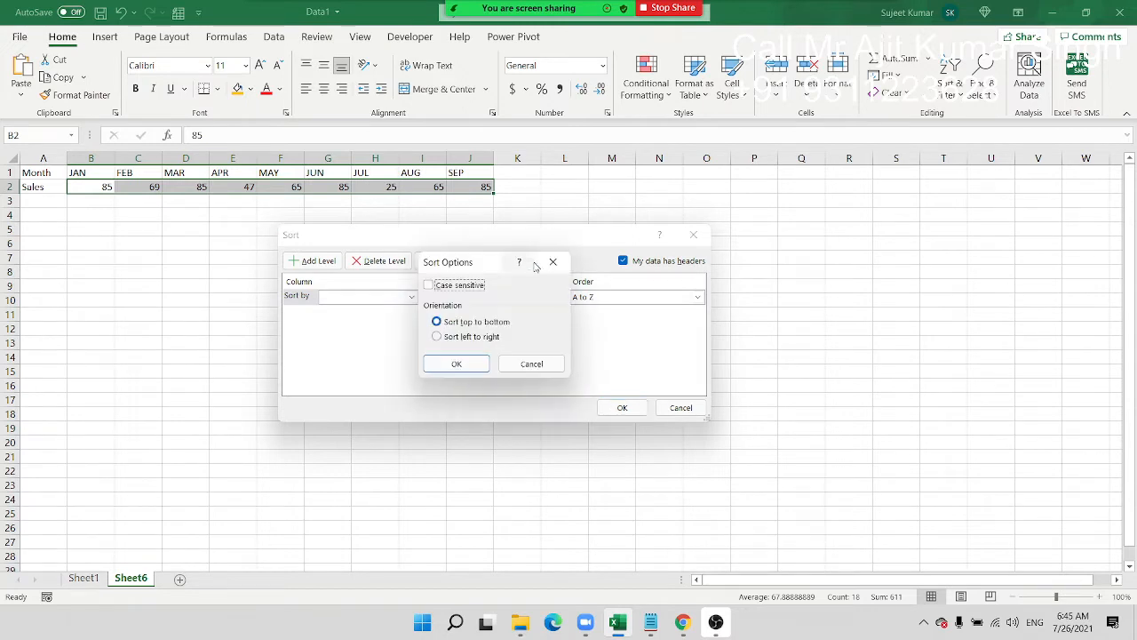
click(460, 337)
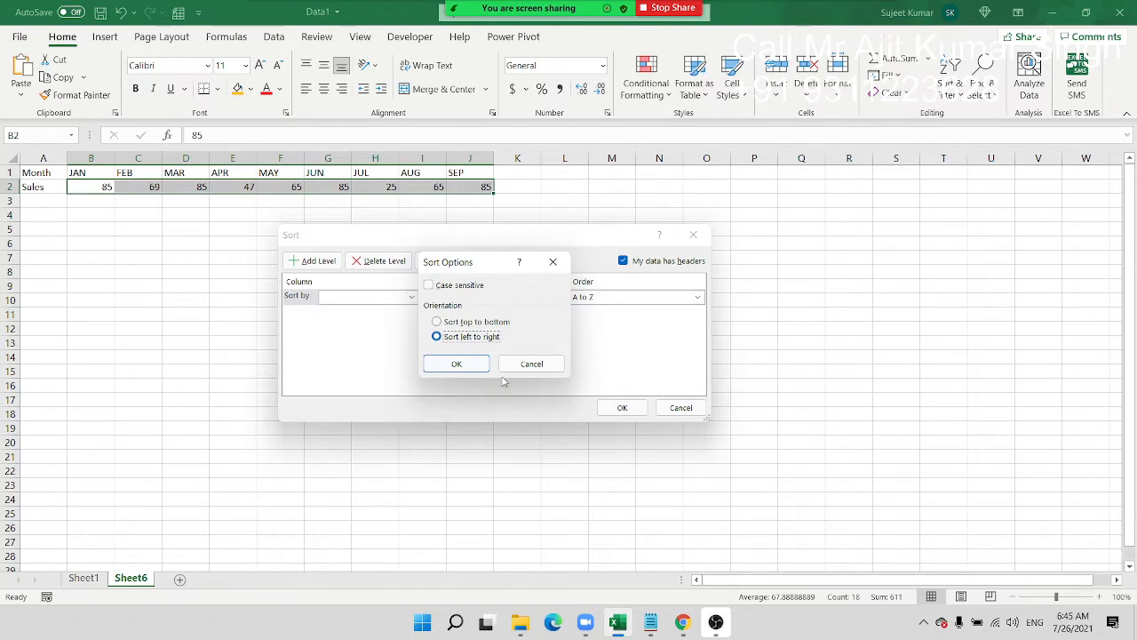
click(472, 364)
- Sort by Row 2 on cell values from Smallest to Largest and apply the sort
click(334, 298)
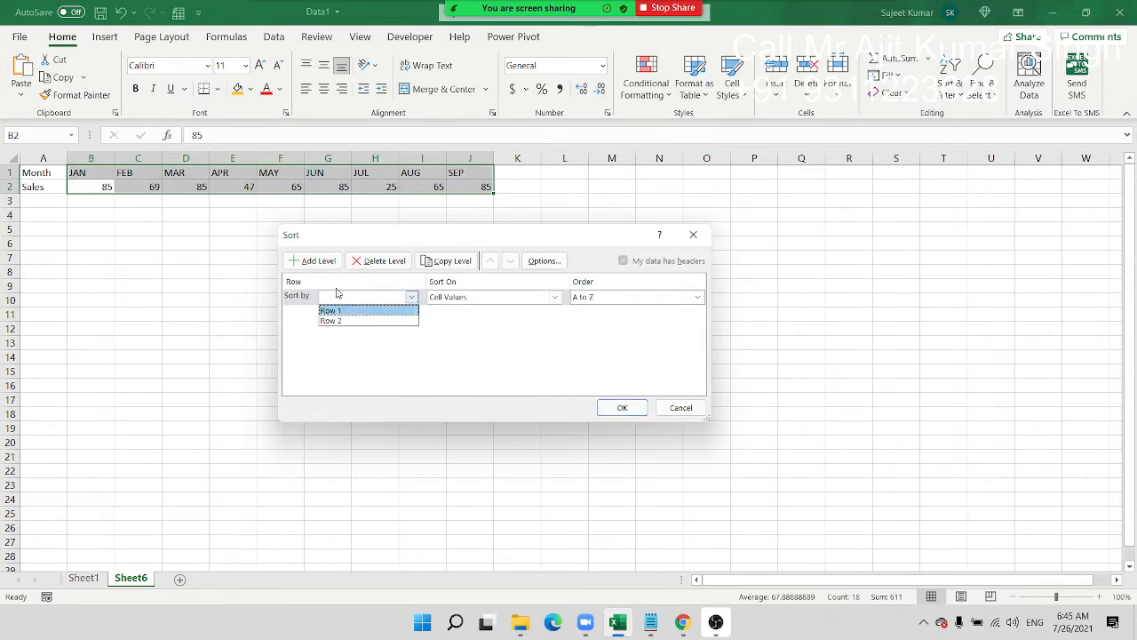
click(349, 320)
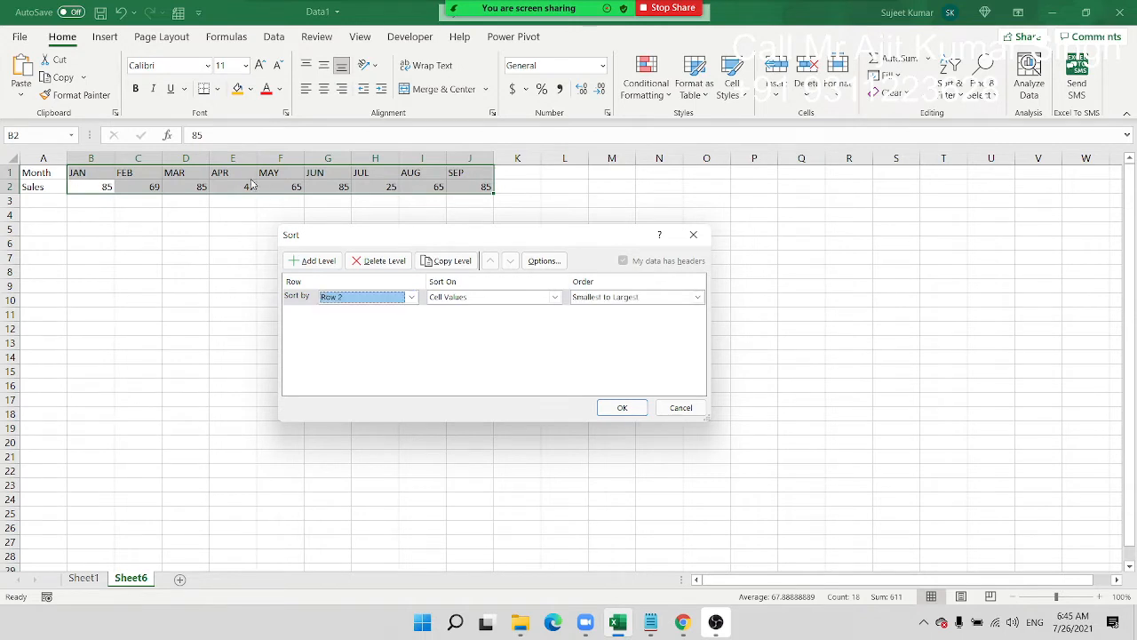
click(622, 407)
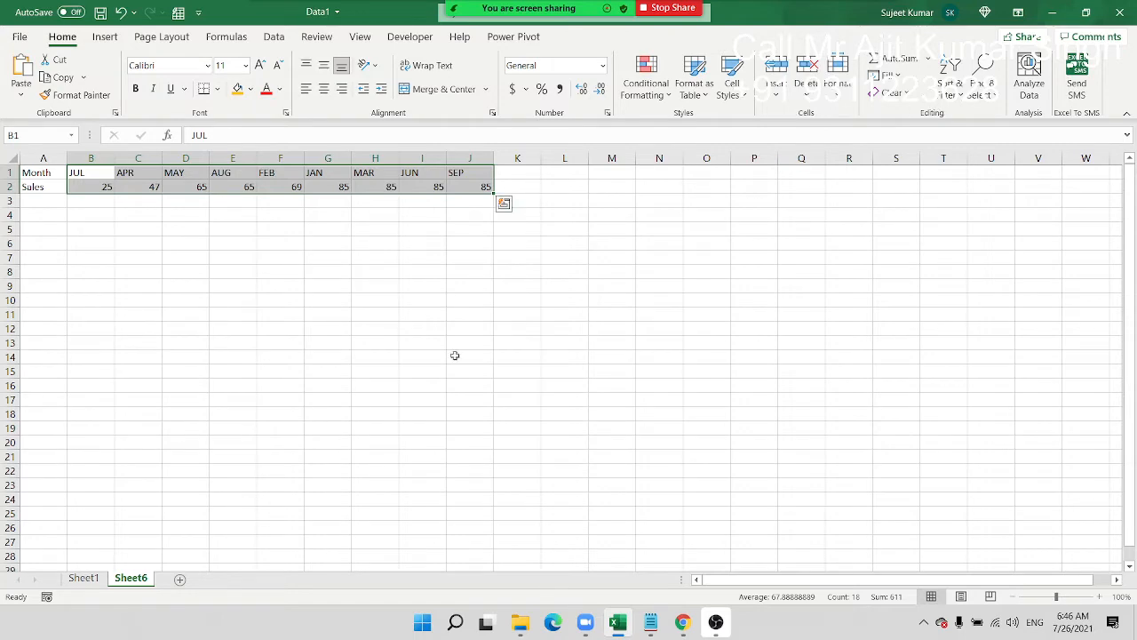
- On Sheet1, insert blank rows at rows 3, 5 and 7 so that they alternate with the first data records
click(87, 579)
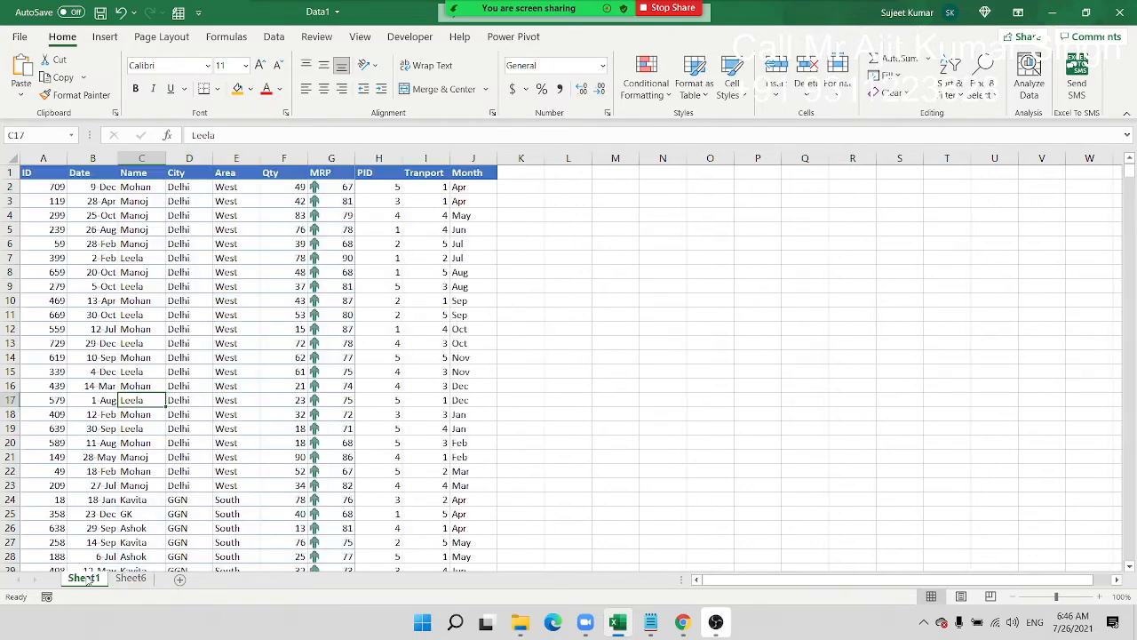
click(349, 300)
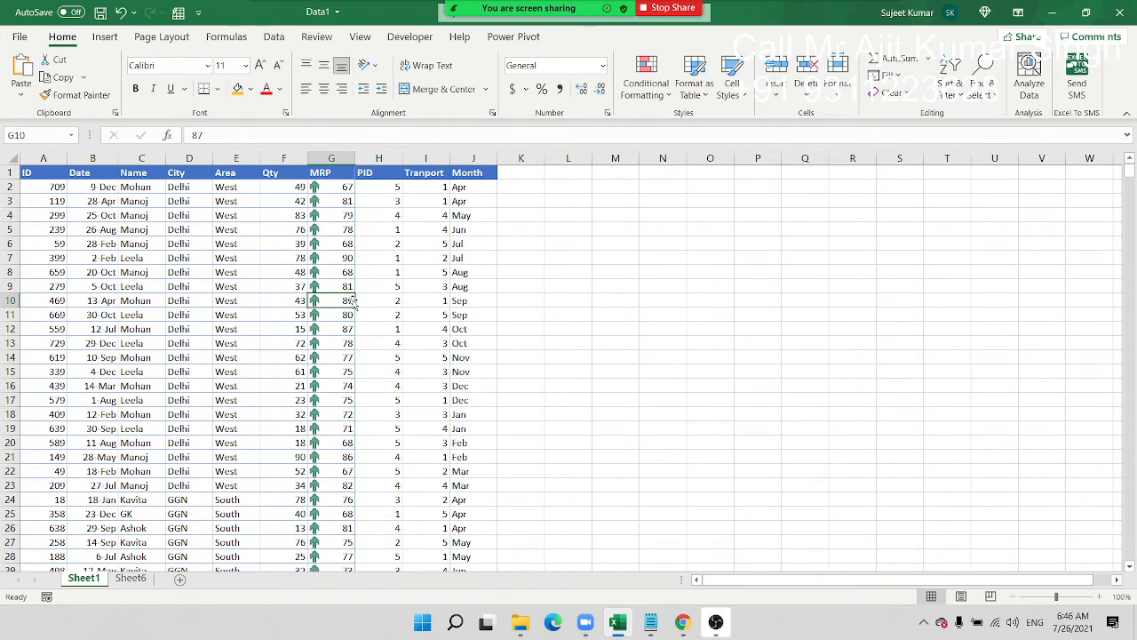
click(480, 201)
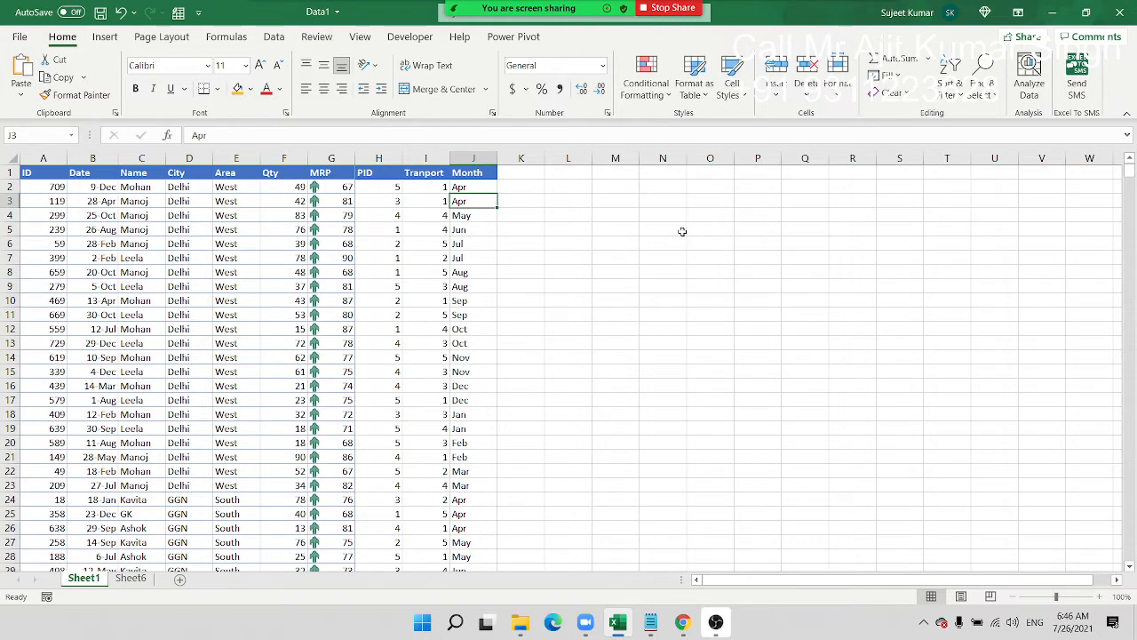
key(shift+space)
key(ctrl+shift+plus)
key(Down)
key(Down)
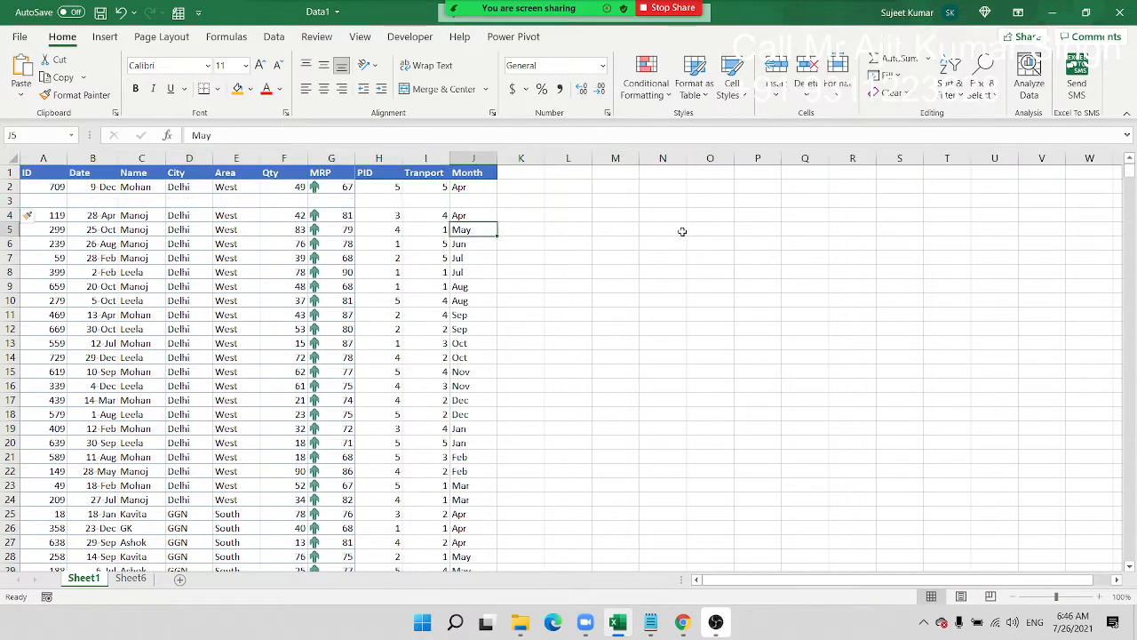
key(shift+space)
key(ctrl+shift+plus)
key(Down)
key(Down)
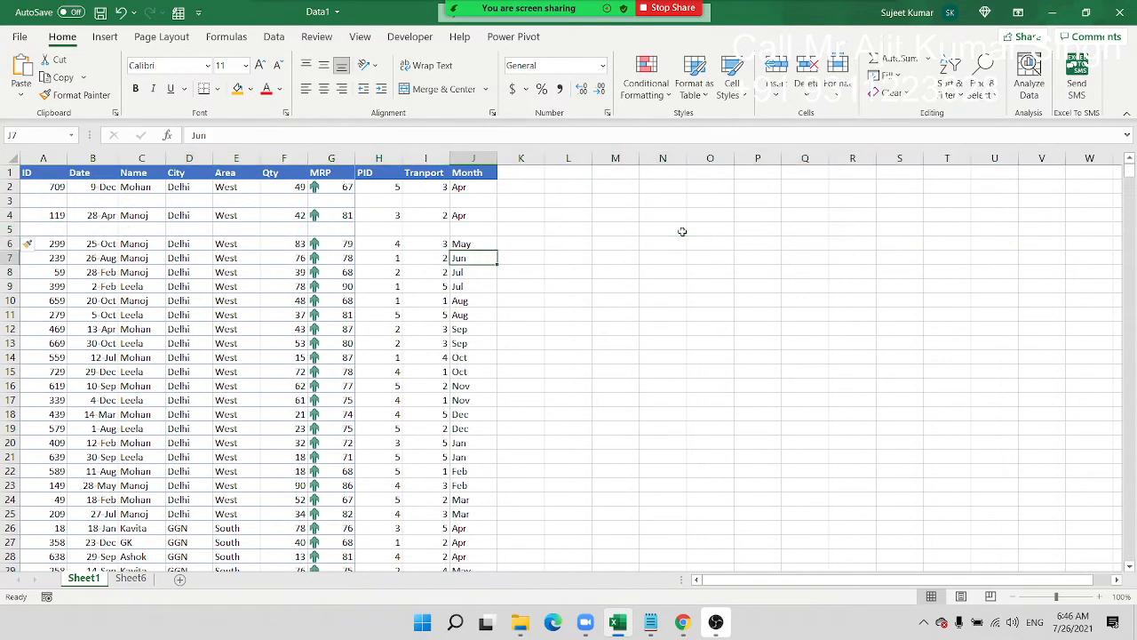
key(shift+space)
key(ctrl+shift+plus)
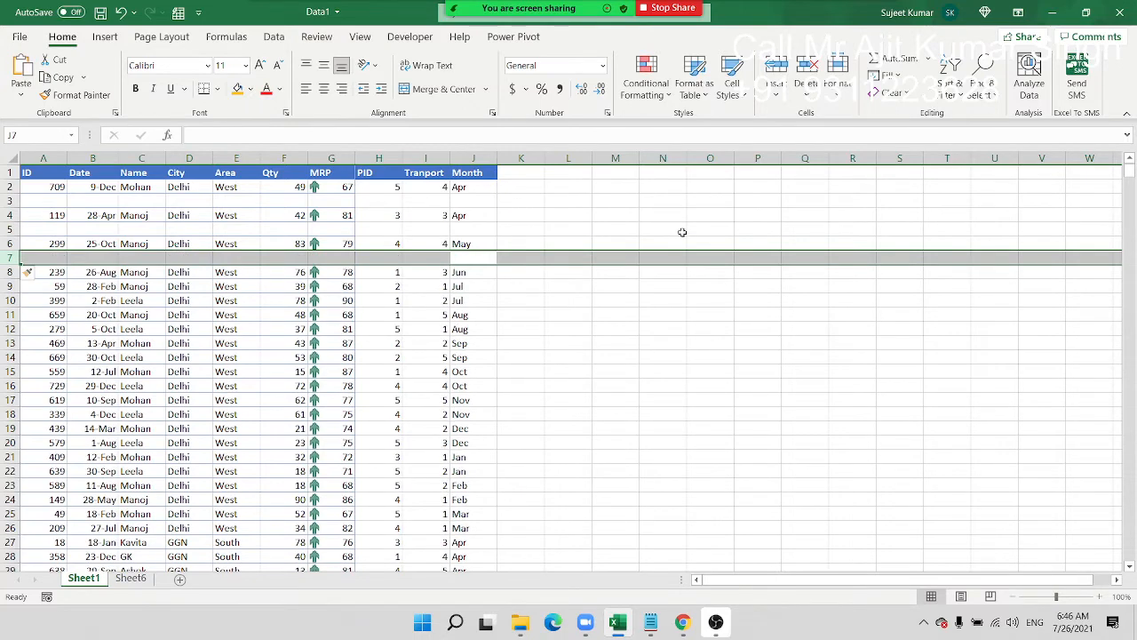
- Undo the three blank row insertions on Sheet1 and the left-to-right sort on Sheet6
click(440, 199)
click(444, 296)
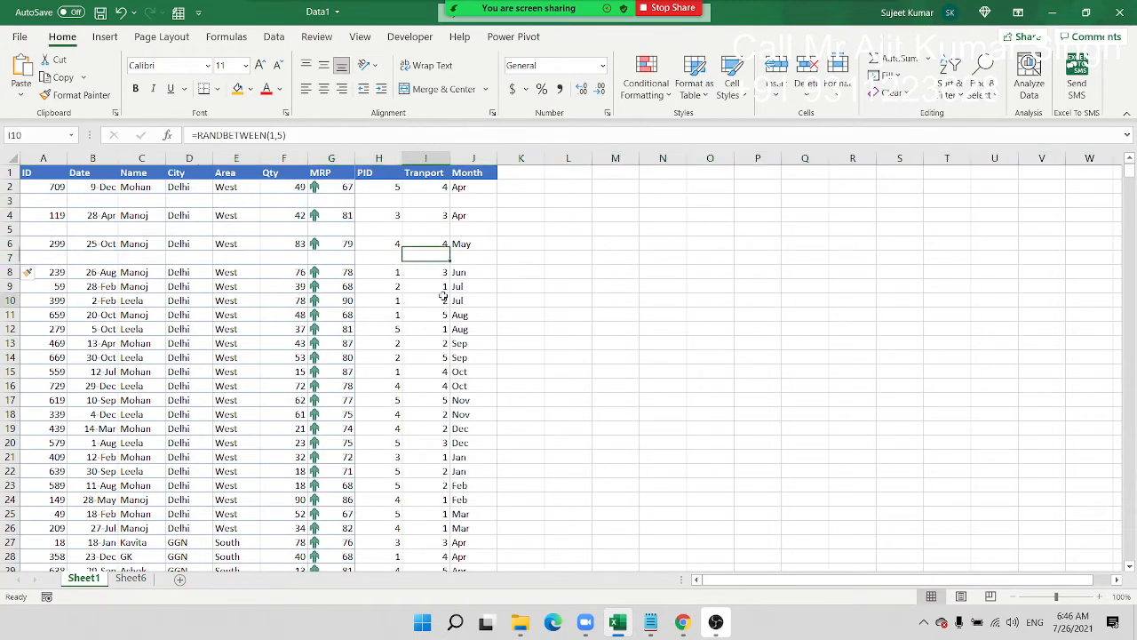
click(376, 370)
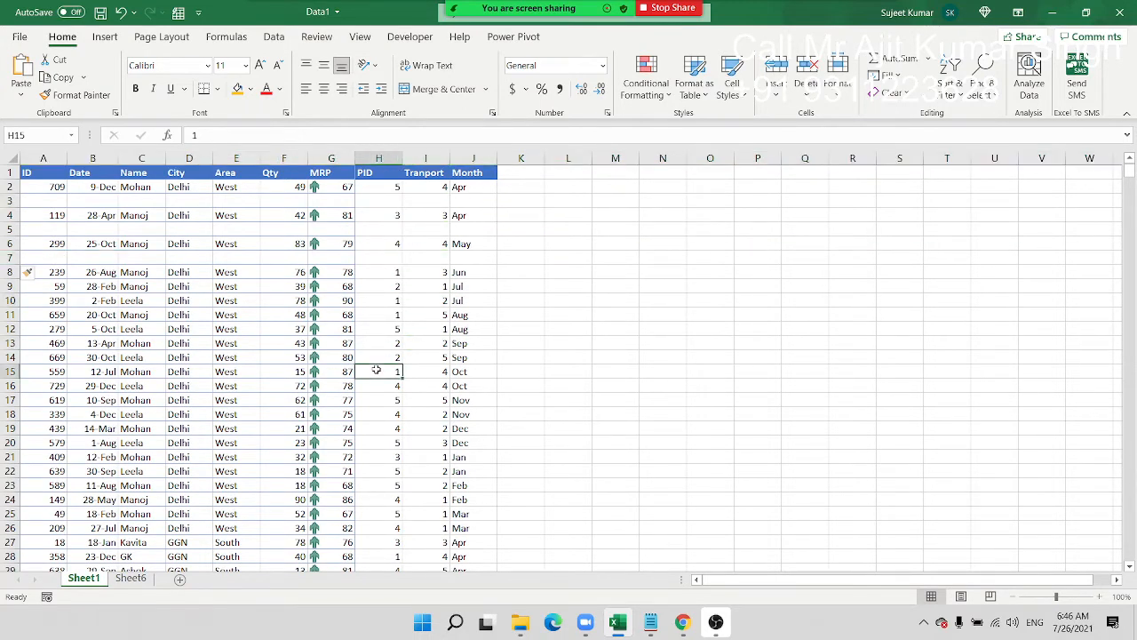
key(ctrl+z)
key(ctrl+z)
key(ctrl+z)
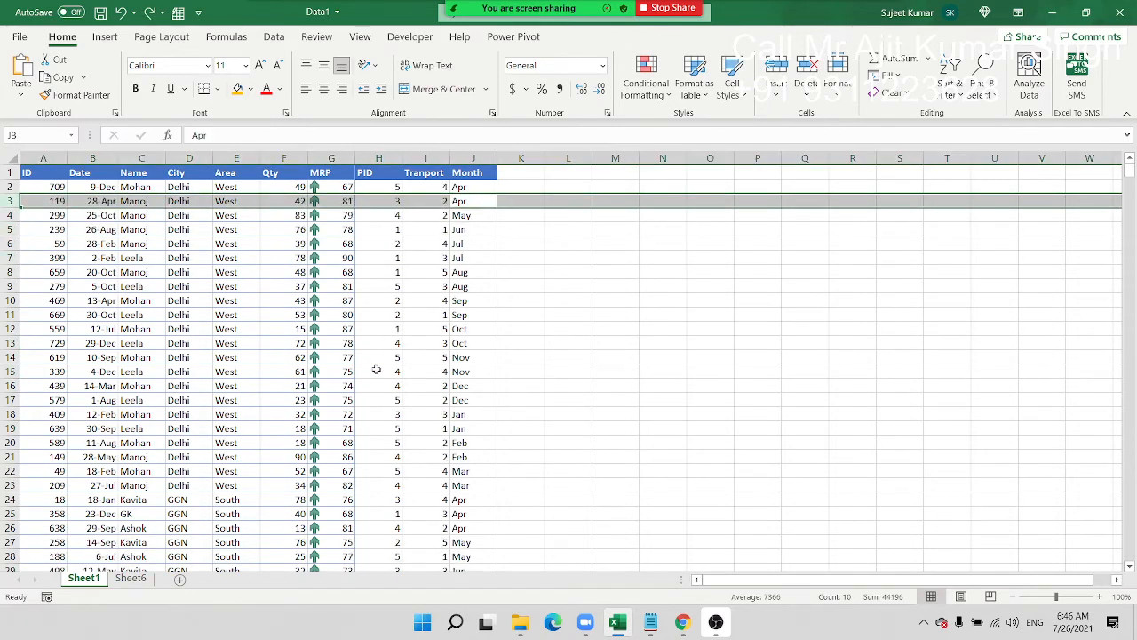
key(ctrl+Page_Down)
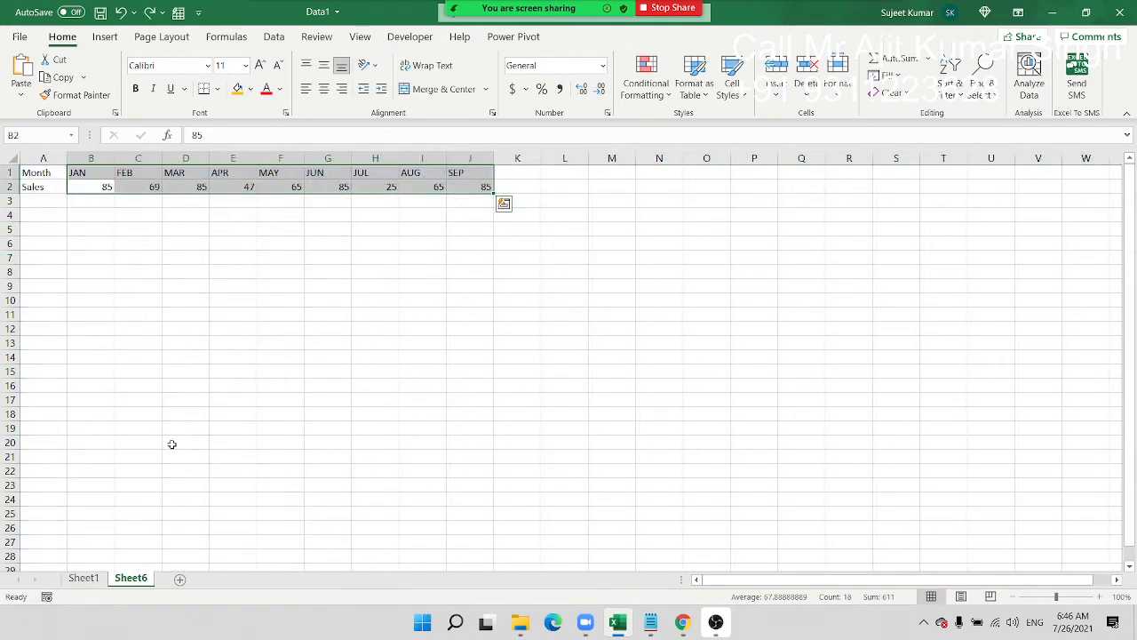
- Copy the range A1:J25 from Sheet1 and paste it into a new sheet
click(85, 578)
drag(64, 179, 458, 514)
key(ctrl+c)
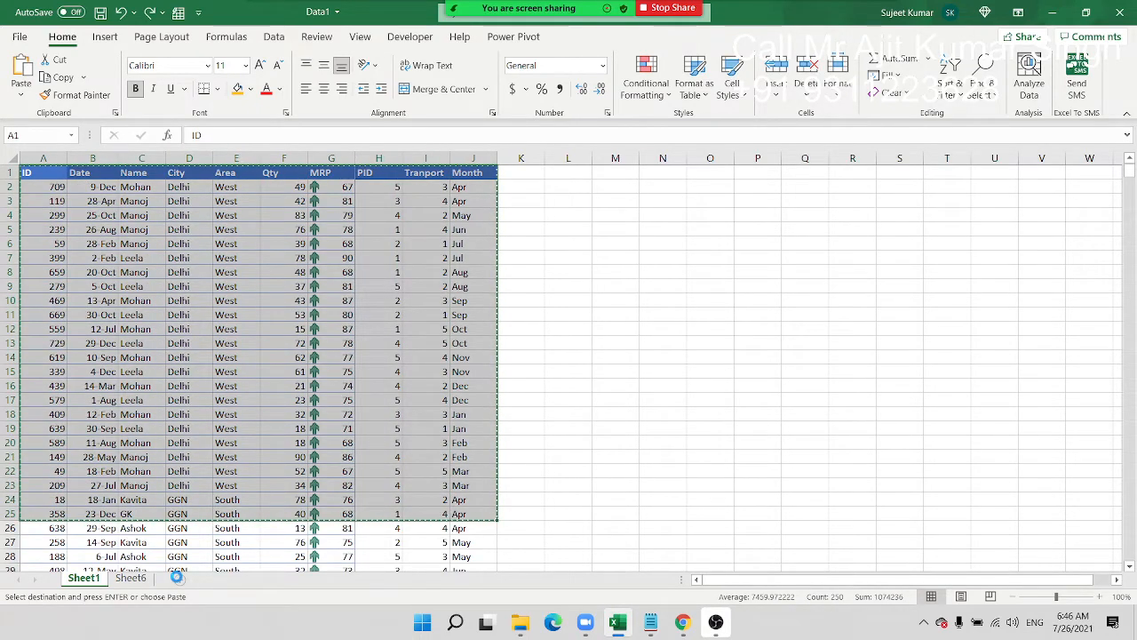
click(179, 579)
key(ctrl+v)
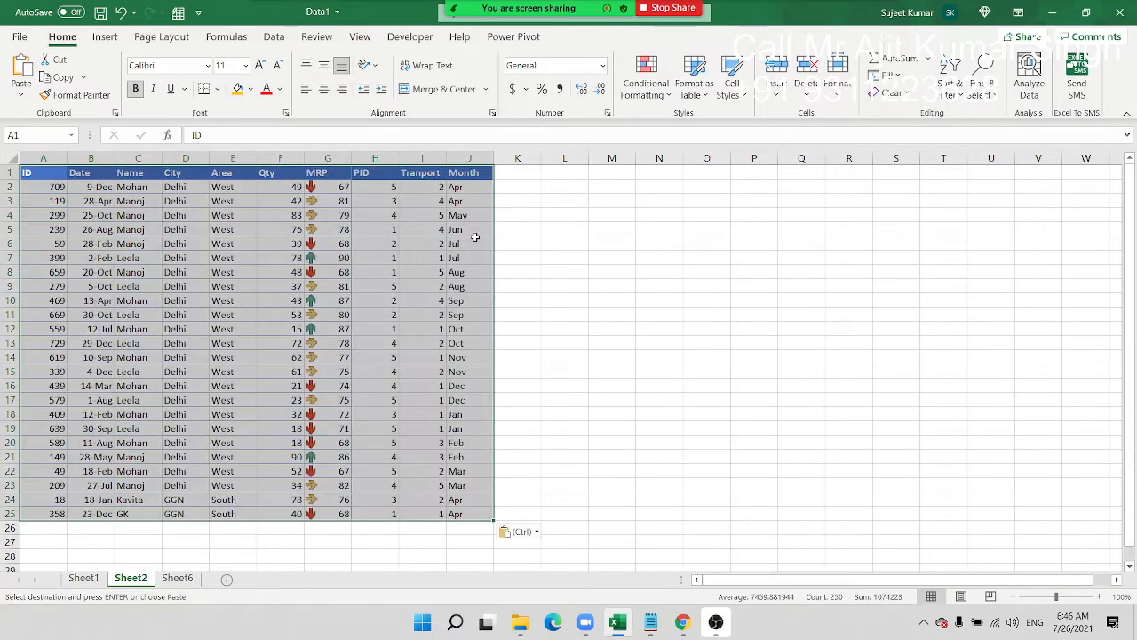
- Add an Sr column in column K and fill it with serial numbers 1 to 24 down to row 25
click(514, 178)
text(Sr)
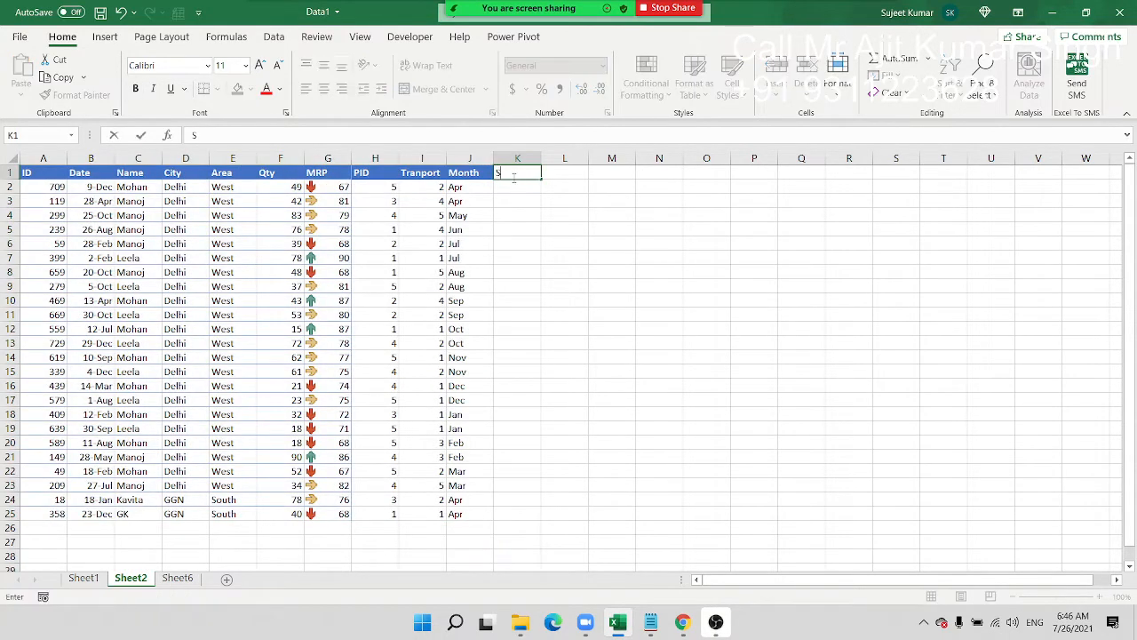
key(Return)
text(1)
key(Return)
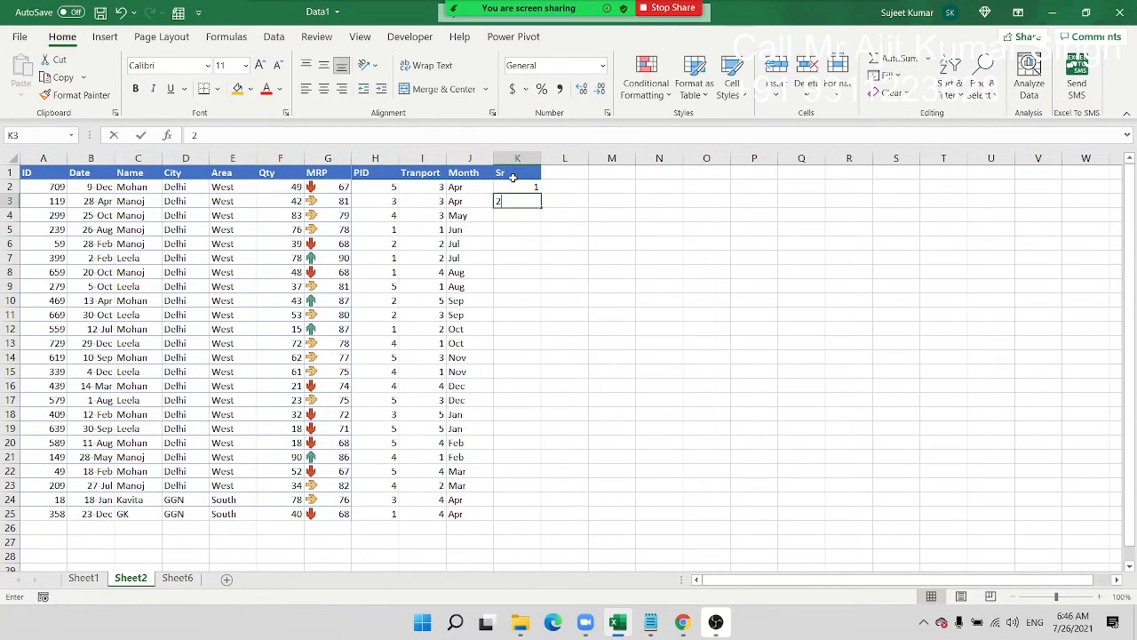
text(2)
key(Return)
click(525, 191)
drag(525, 193, 529, 204)
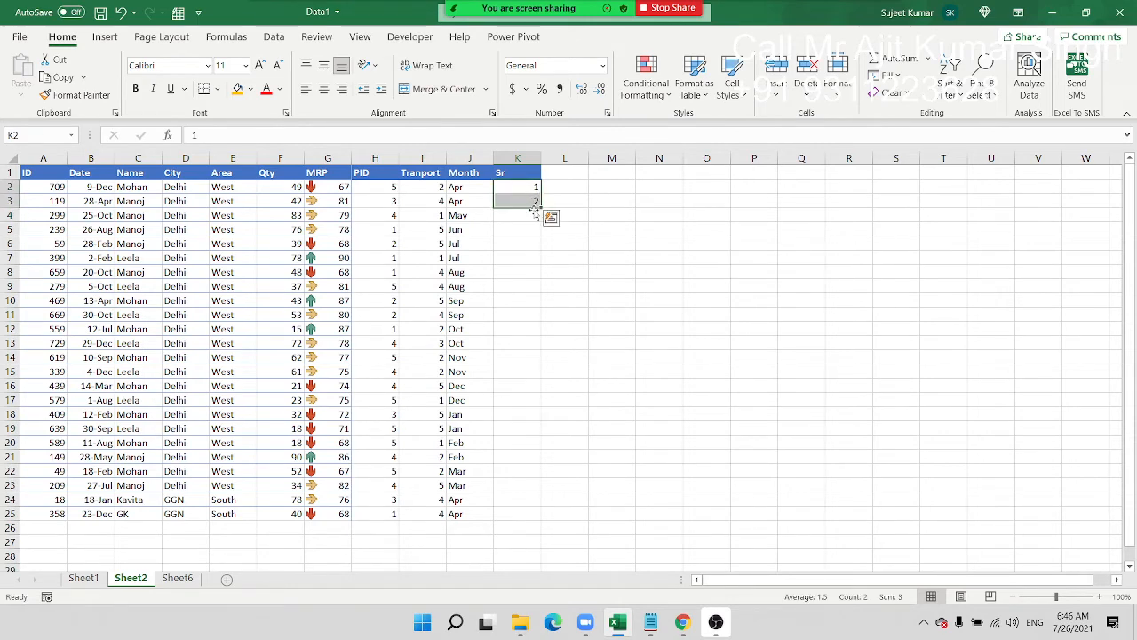
double_click(541, 207)
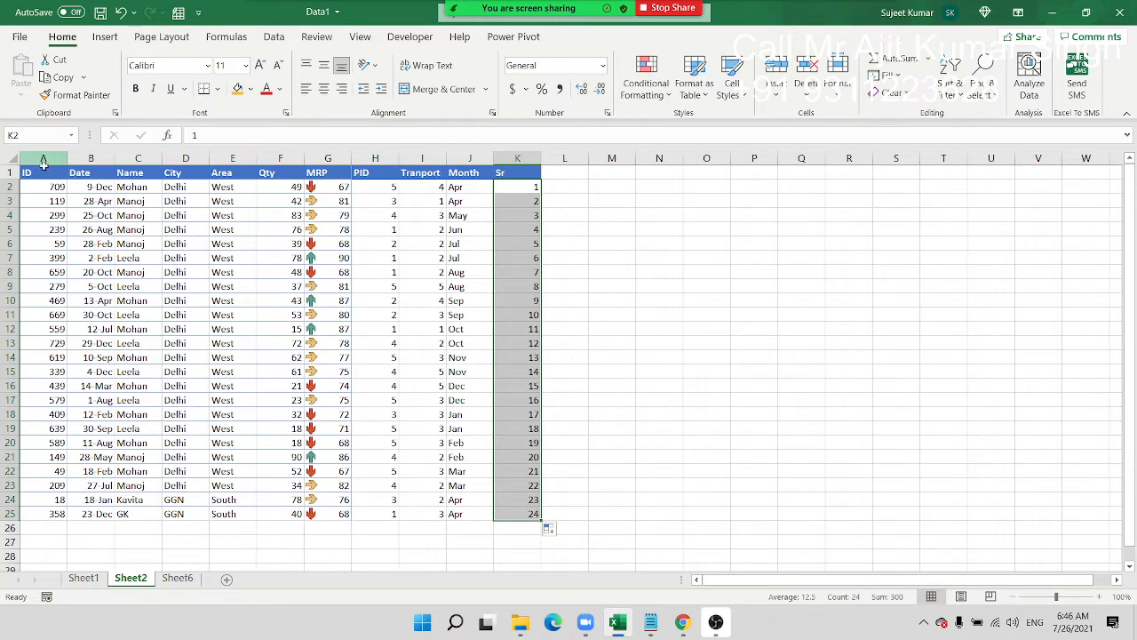
drag(31, 172, 540, 518)
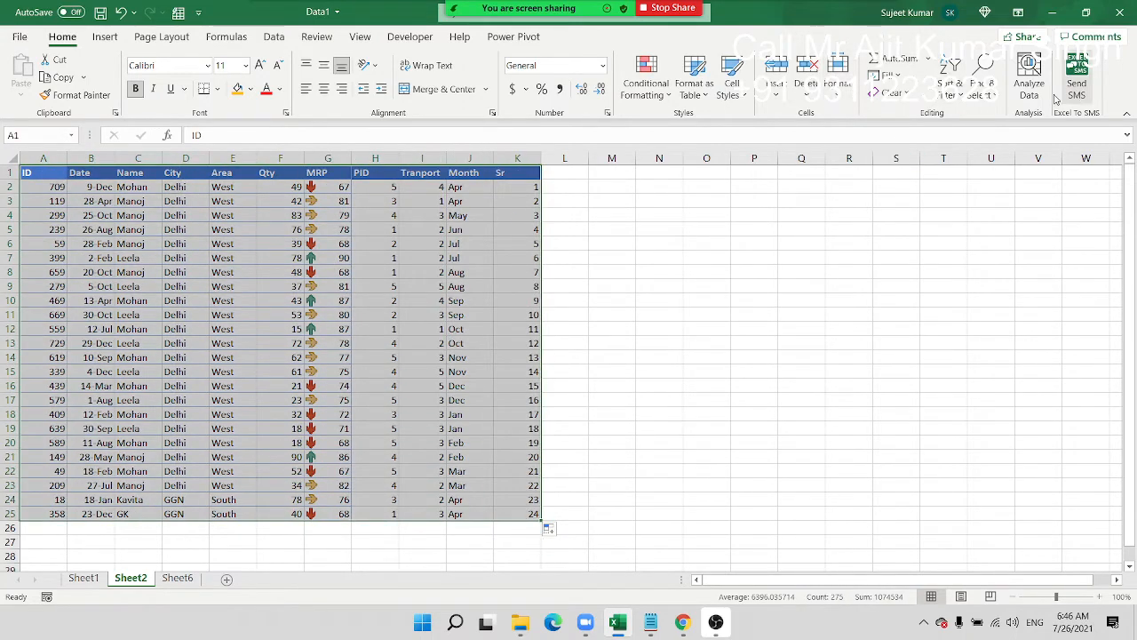
click(994, 92)
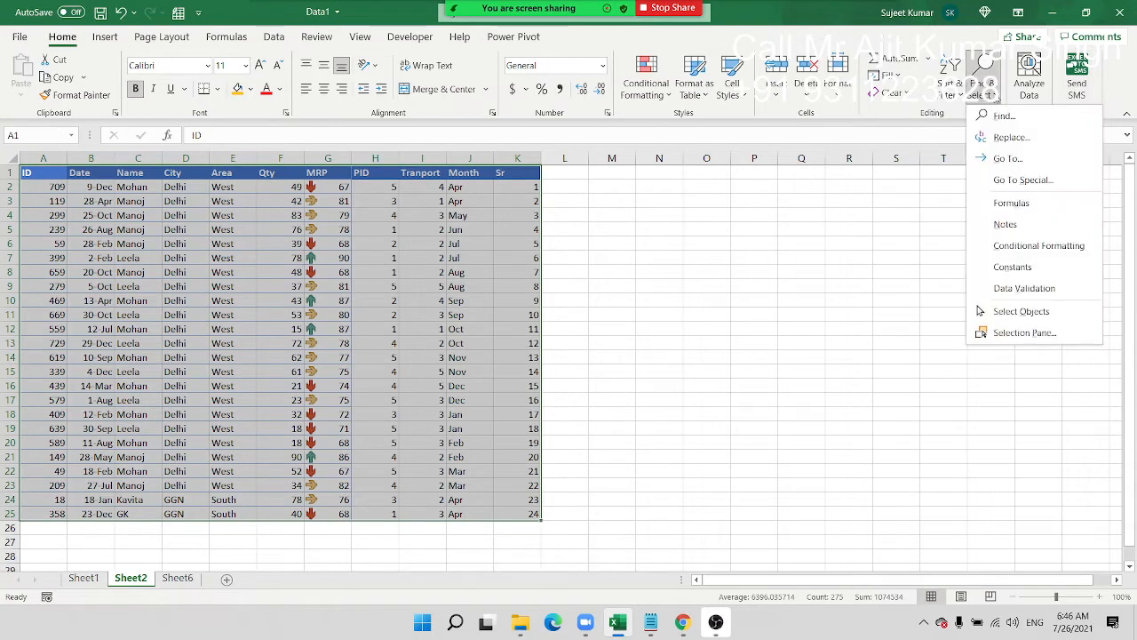
click(951, 84)
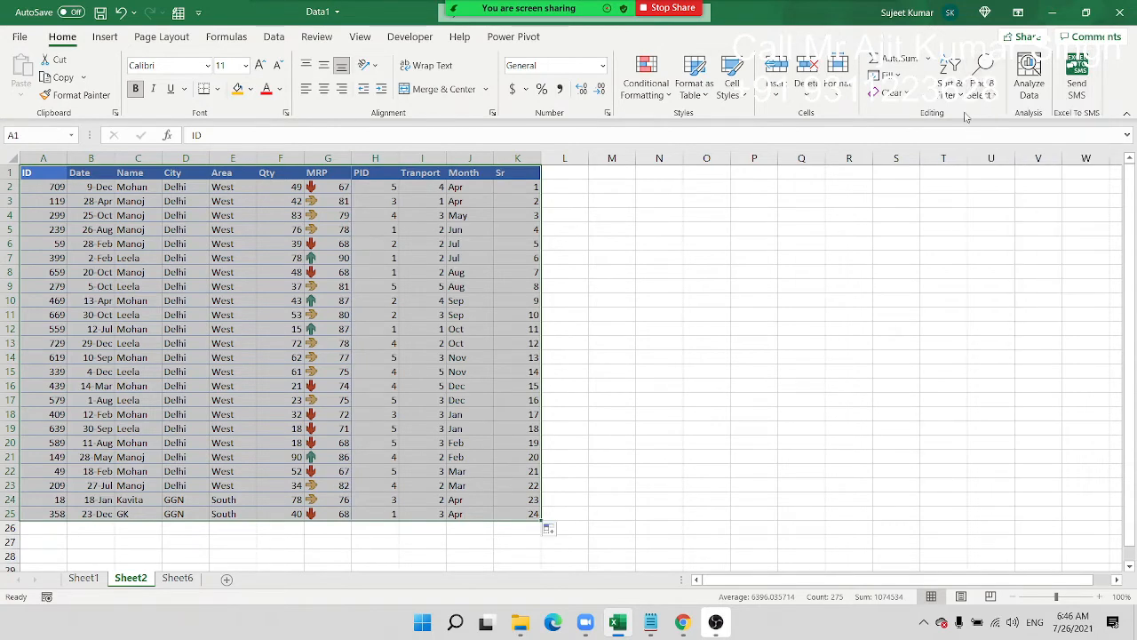
click(967, 159)
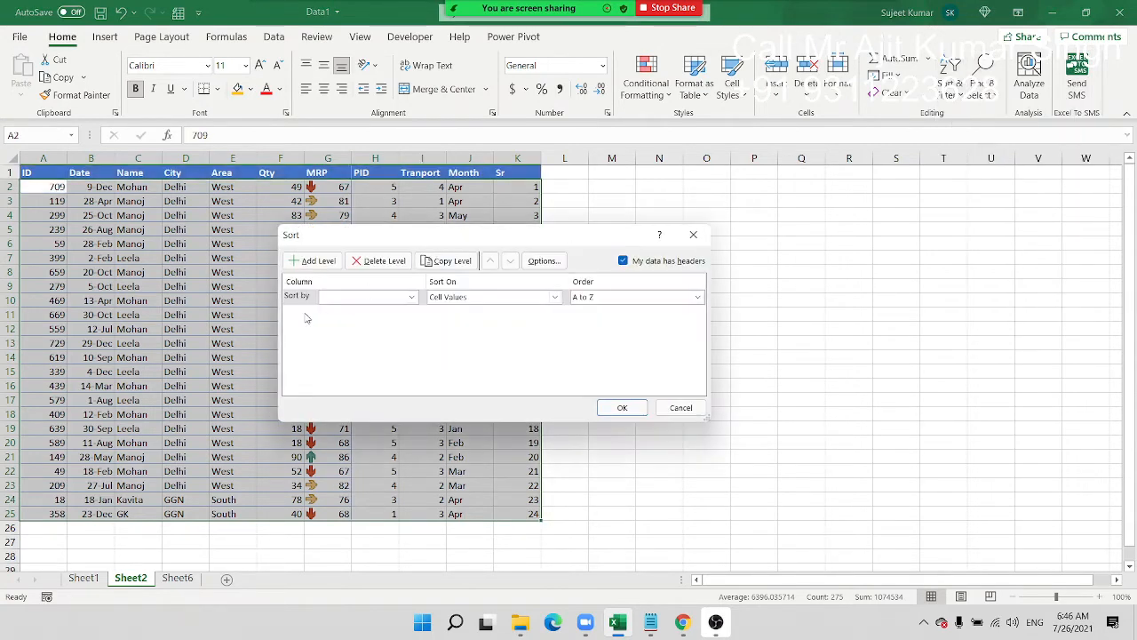
click(337, 298)
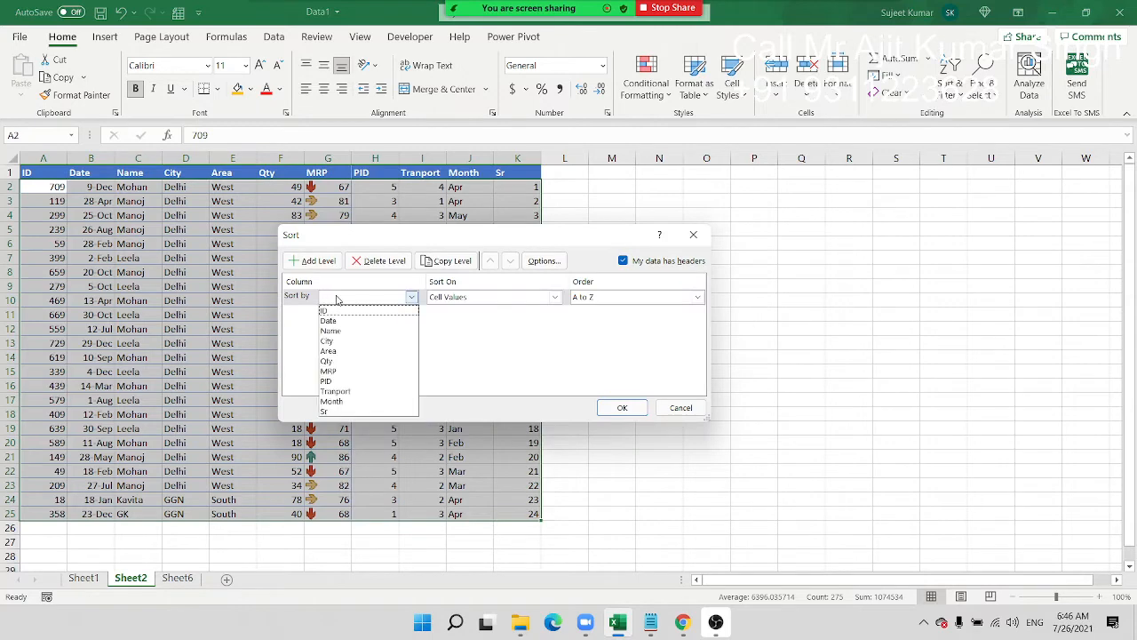
click(333, 411)
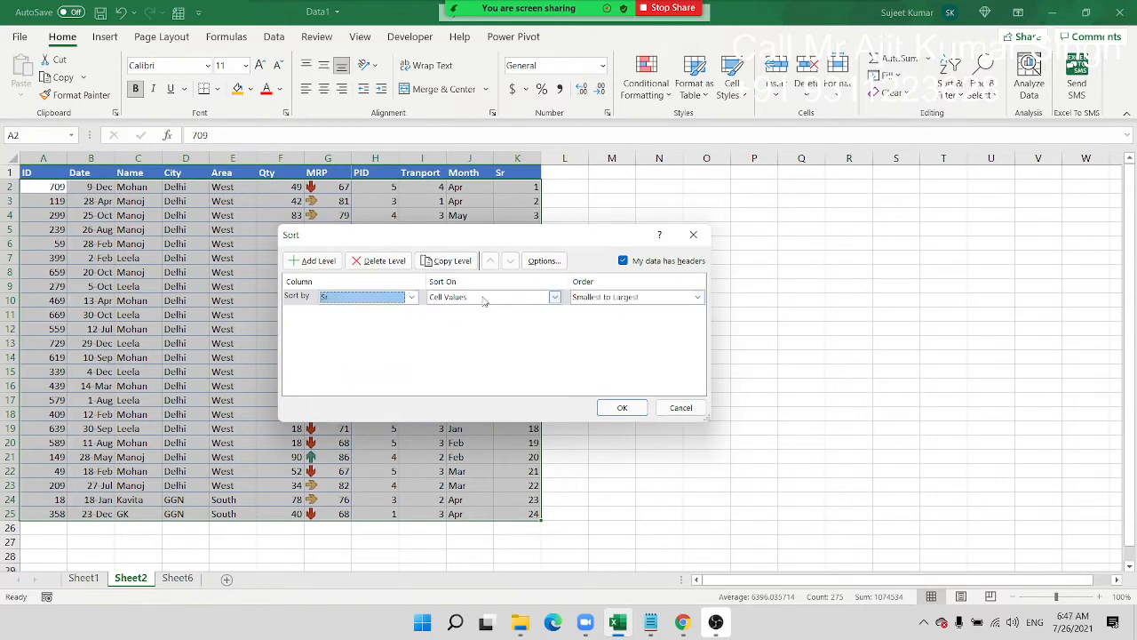
click(626, 300)
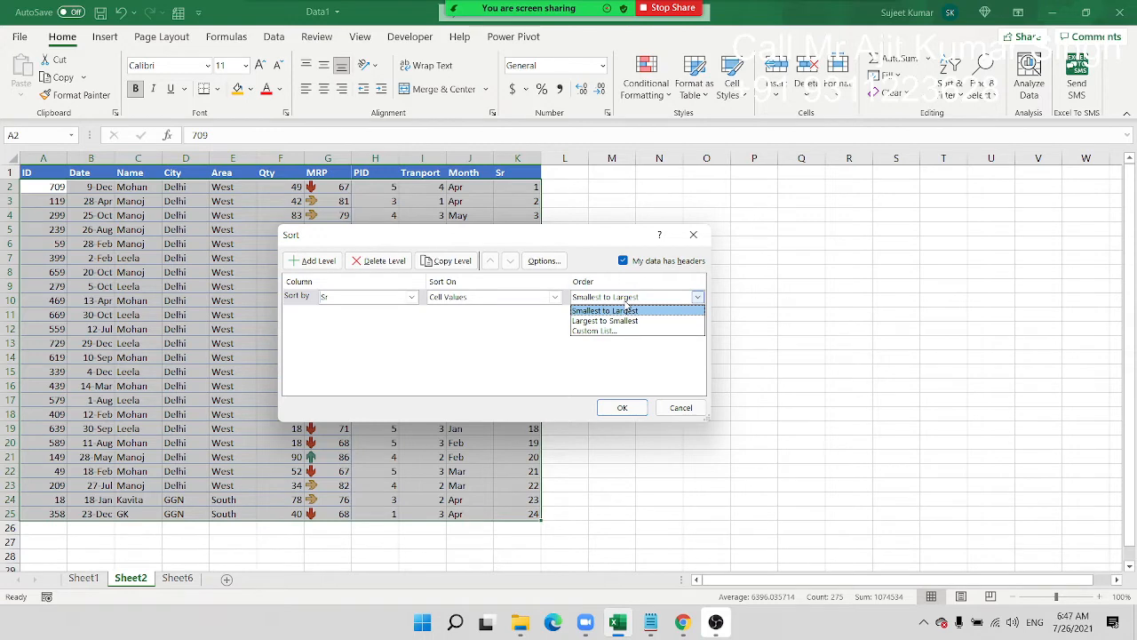
click(609, 302)
click(533, 299)
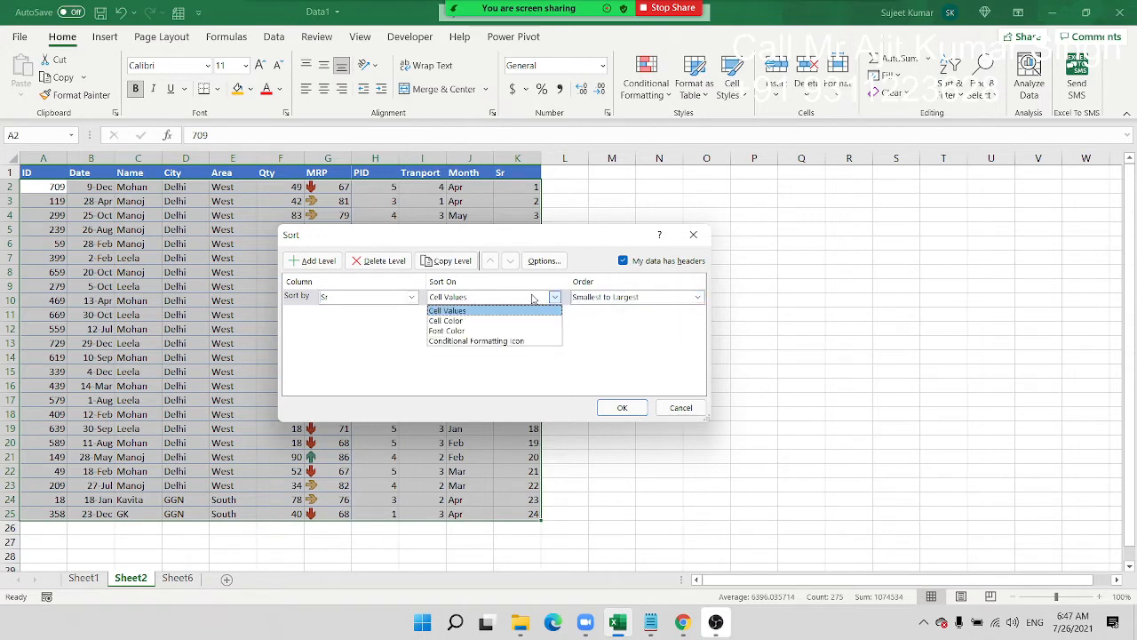
click(533, 299)
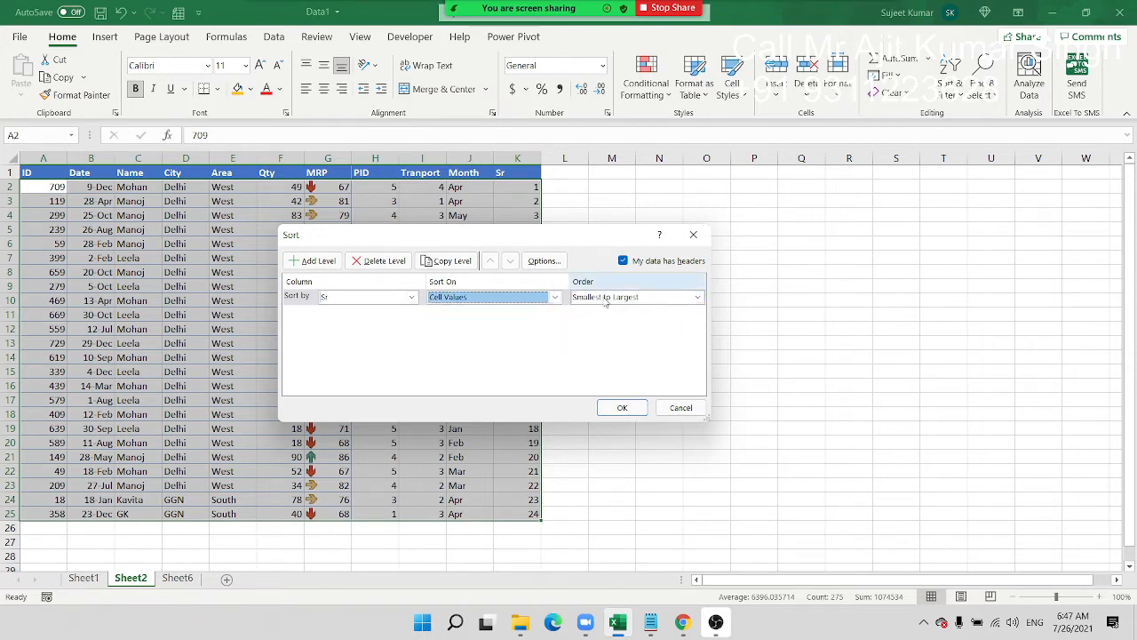
click(605, 301)
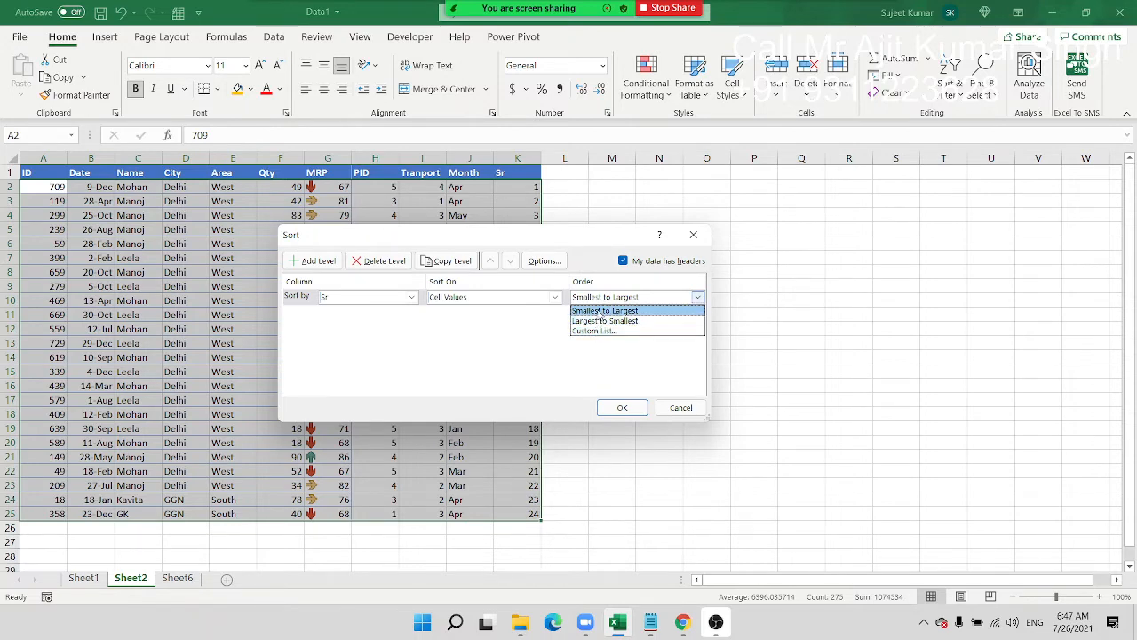
click(600, 315)
key(Return)
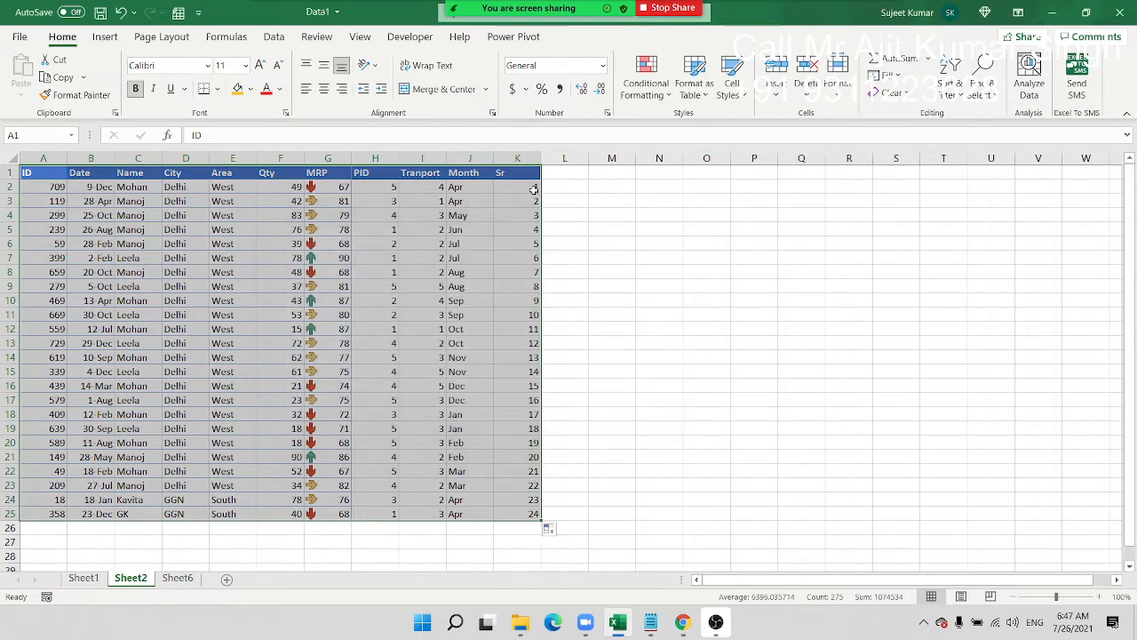
- Copy the serial numbers in K2:K25 and paste them directly below, starting at K26
click(534, 189)
drag(534, 189, 517, 513)
key(ctrl+c)
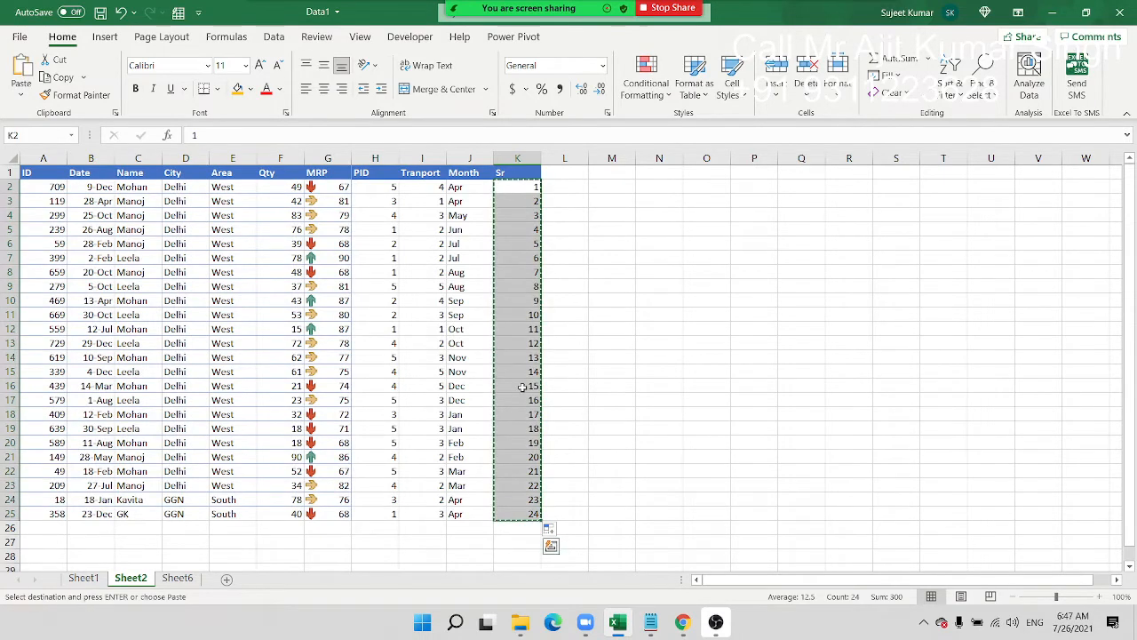
click(515, 530)
key(ctrl+v)
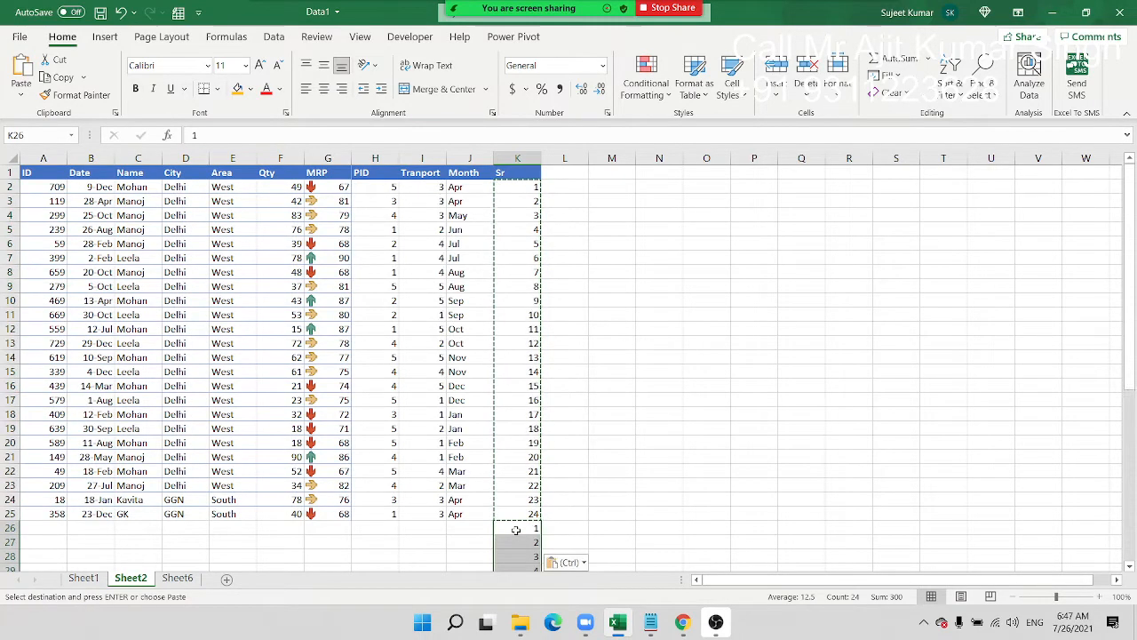
scroll(516, 531, down, 8)
- Sort the whole table, including the pasted serial numbers, by Sr on cell values from smallest to largest
click(528, 515)
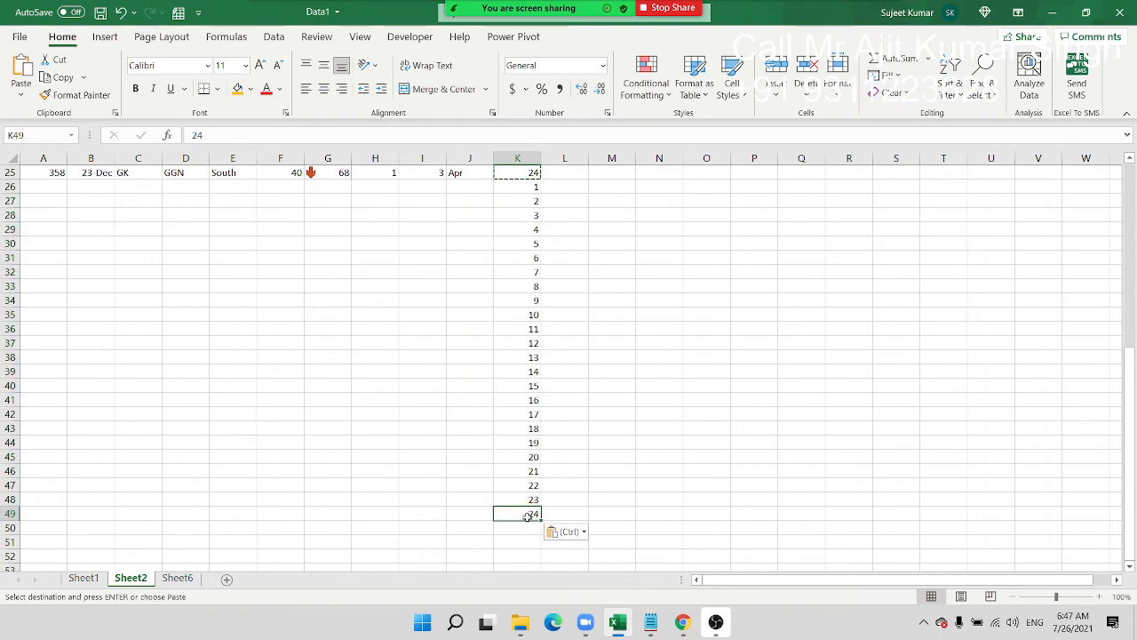
key(ctrl+a)
scroll(528, 515, up, 8)
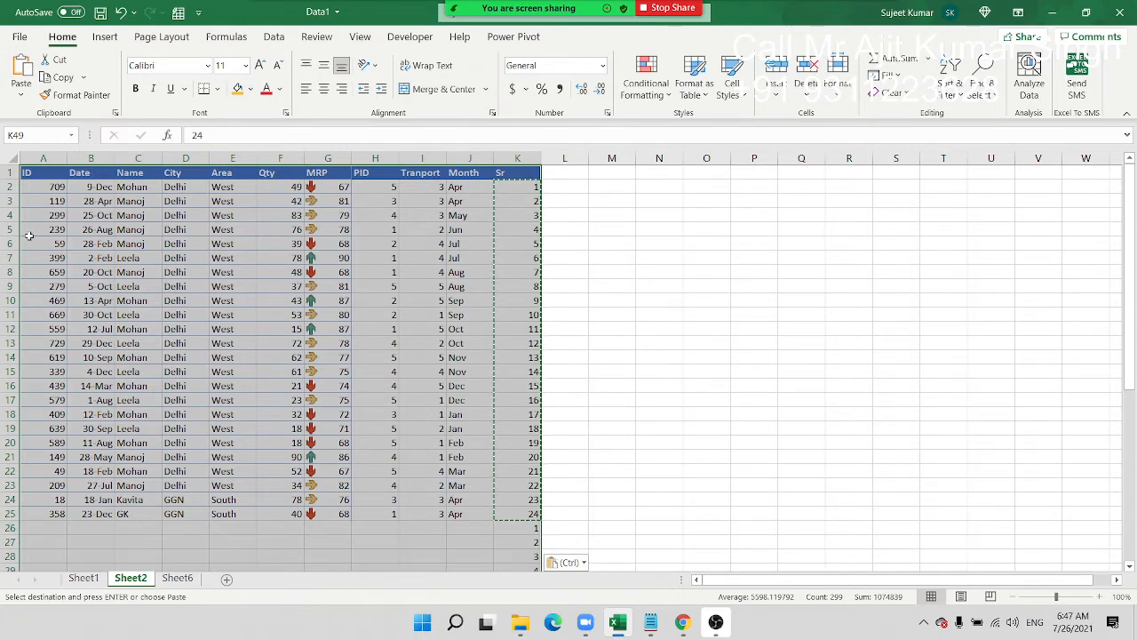
click(951, 87)
click(984, 158)
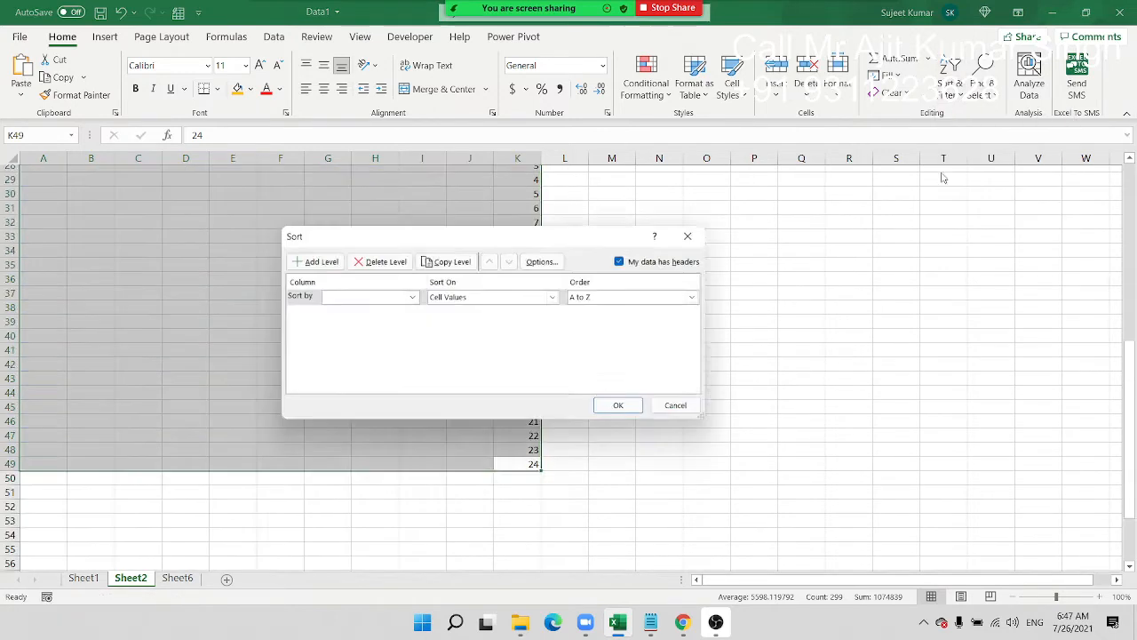
click(391, 297)
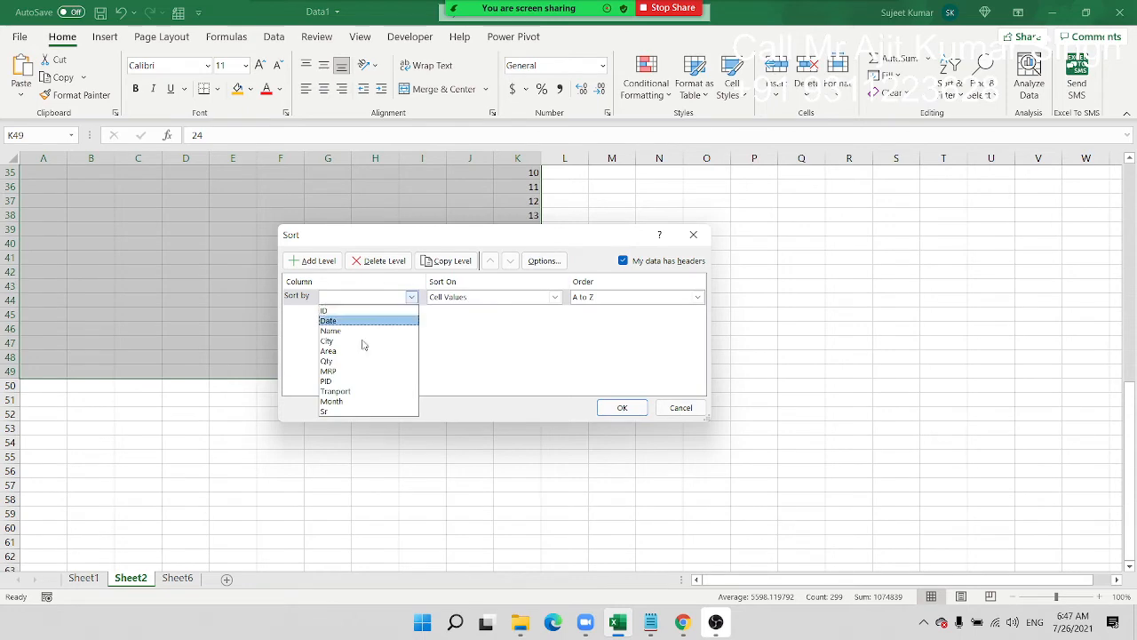
click(339, 410)
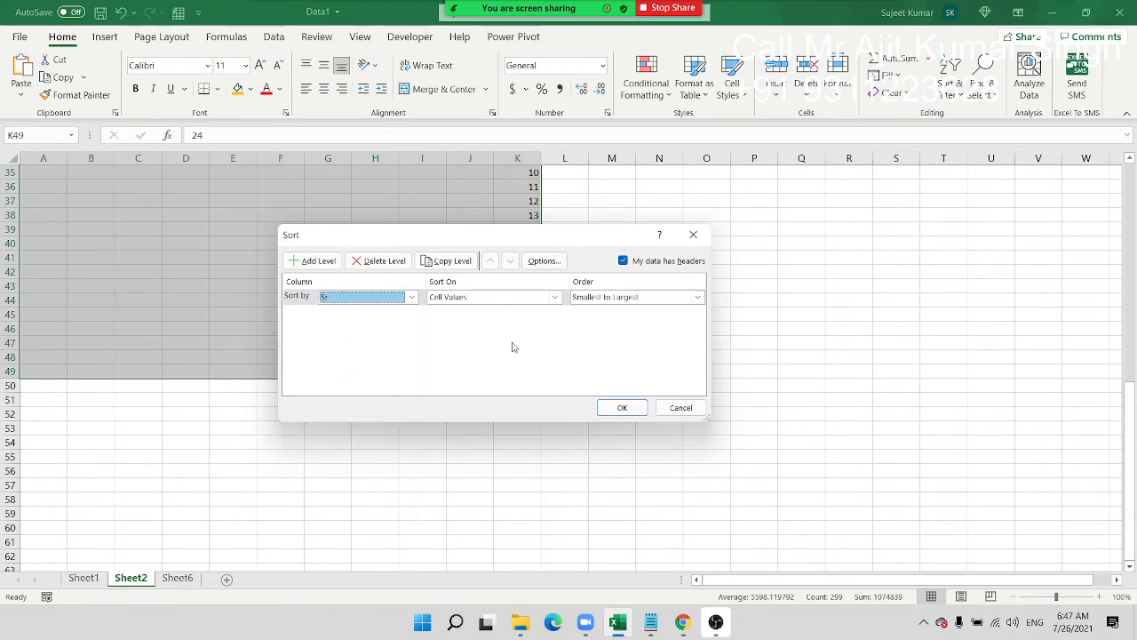
click(621, 409)
- Clear the contents of the Sr helper column K
scroll(618, 407, up, 11)
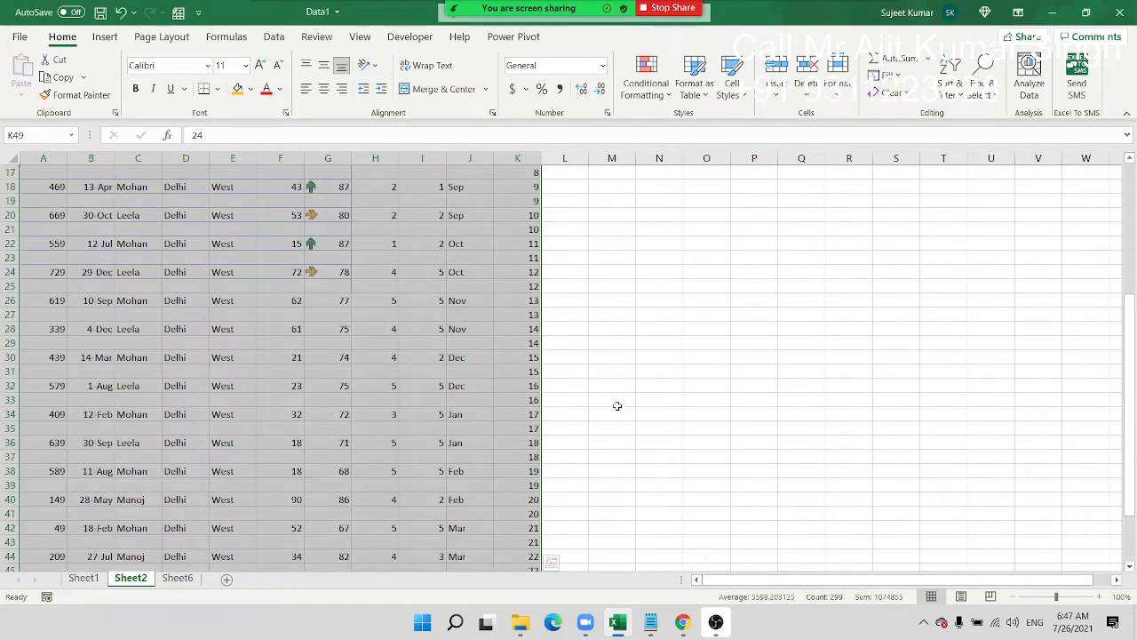
click(516, 160)
key(Delete)
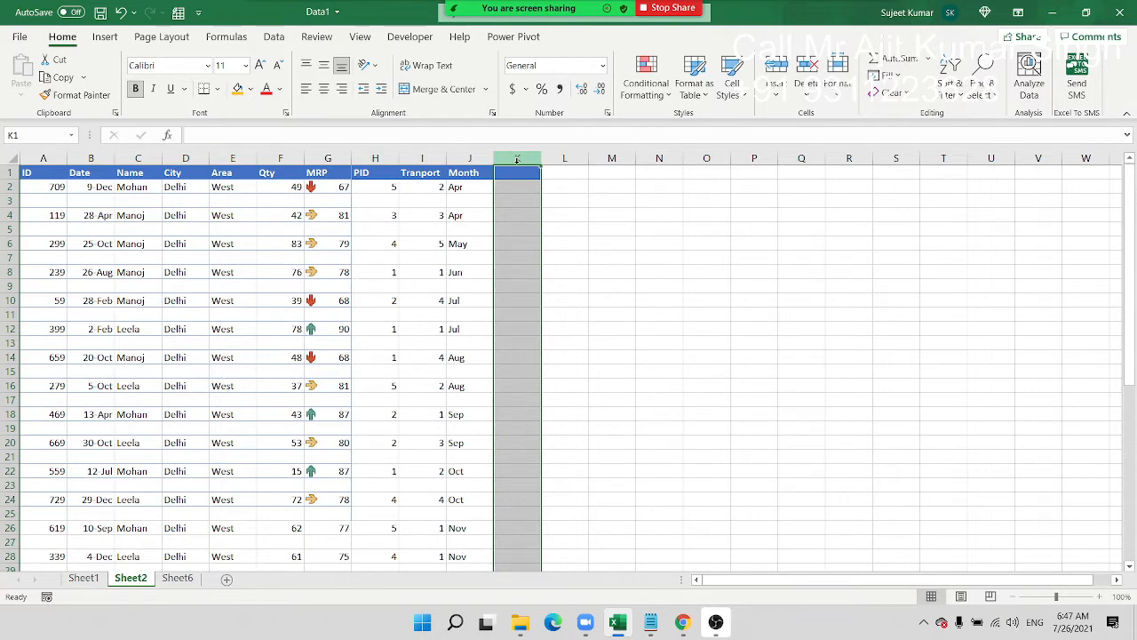
- Sort the range A1:J48 by ID in ascending order to gather the records above the alternate blank rows
click(75, 233)
drag(49, 173, 463, 534)
drag(462, 528, 466, 526)
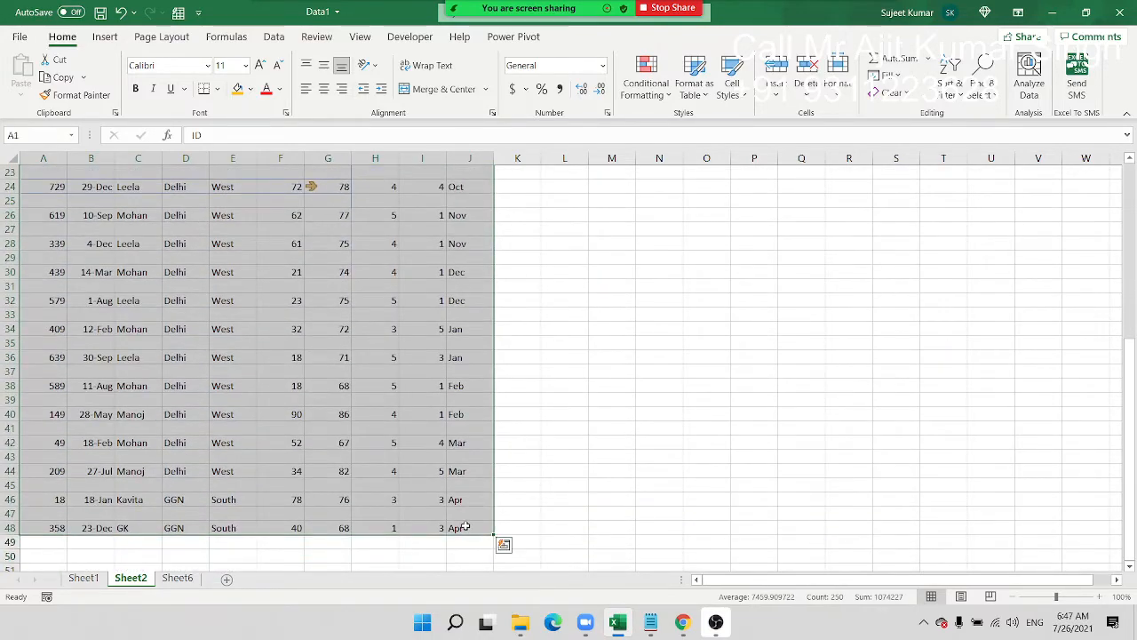
scroll(458, 500, up, 7)
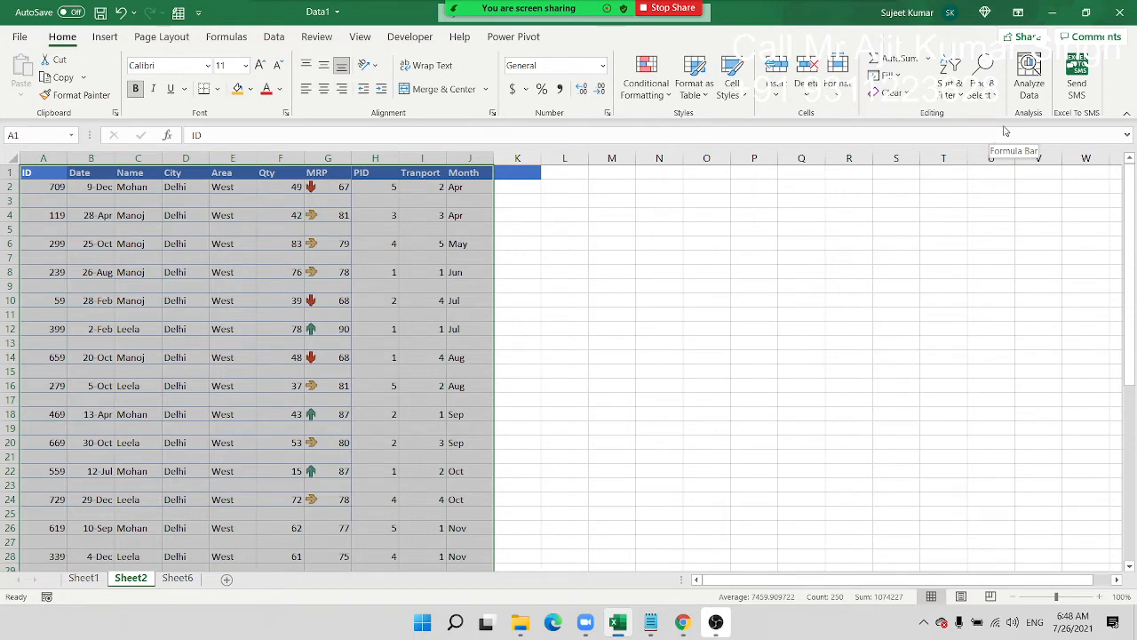
click(957, 89)
click(974, 157)
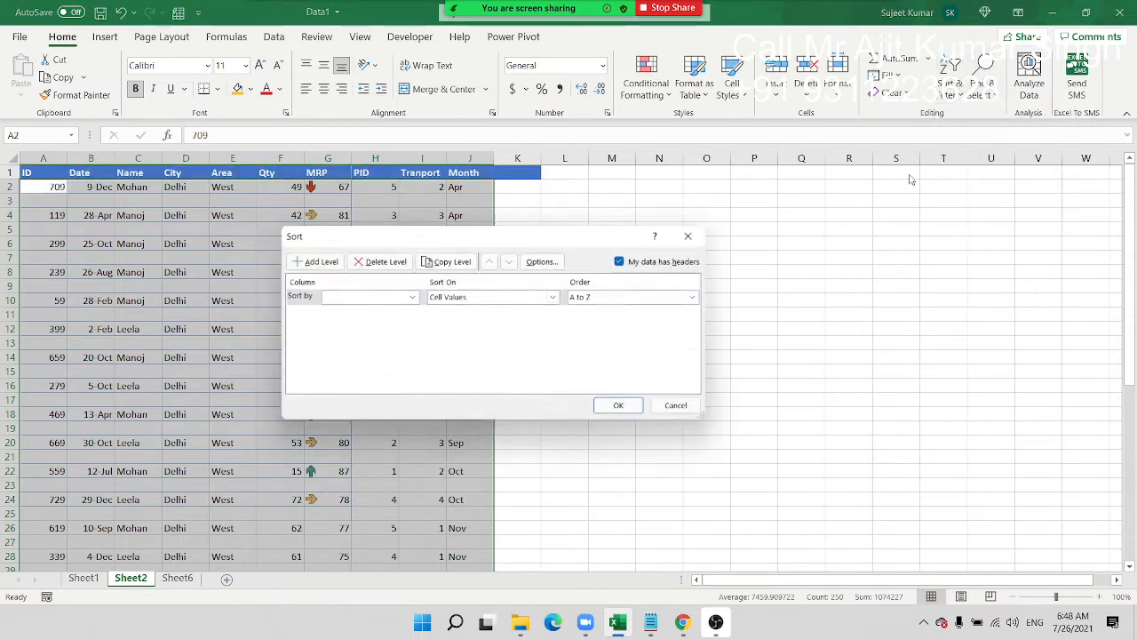
click(336, 297)
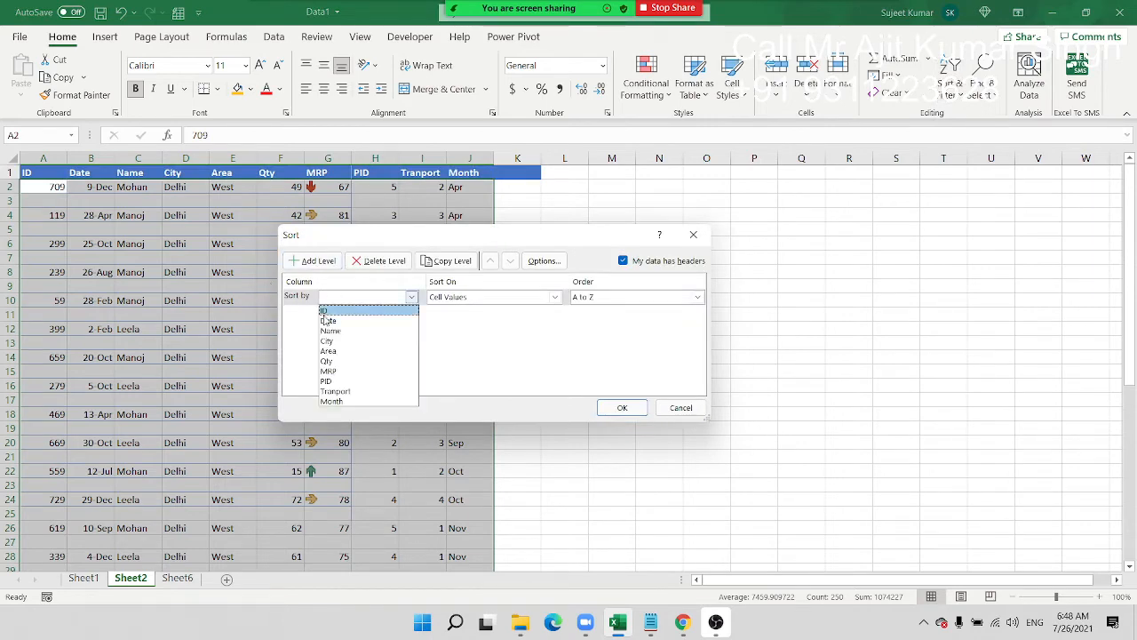
click(326, 310)
click(622, 408)
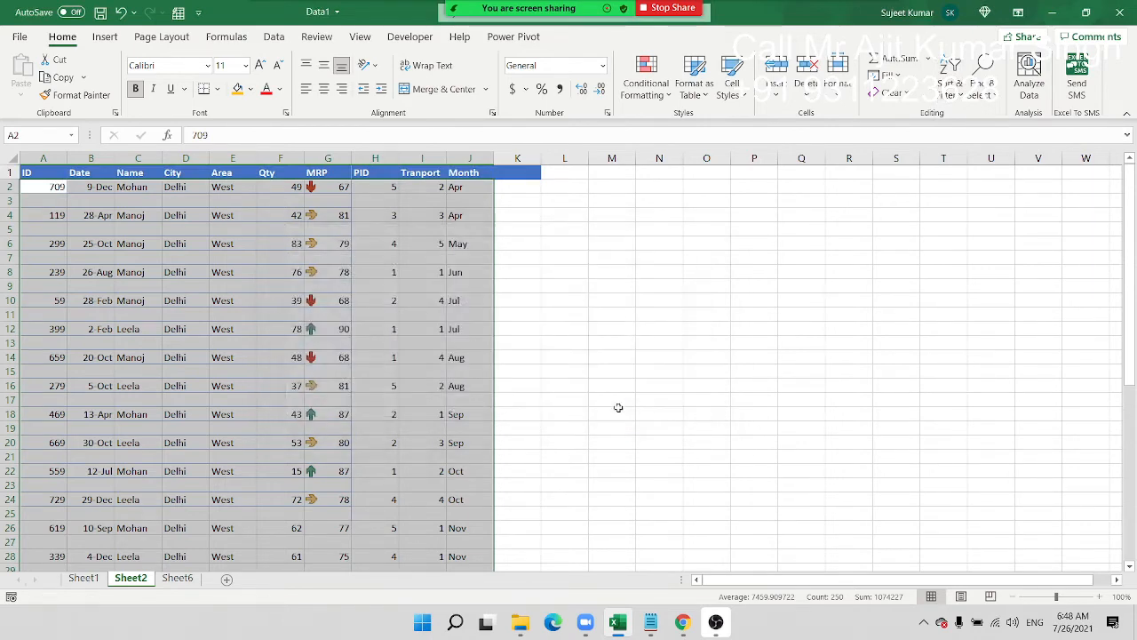
scroll(139, 343, down, 9)
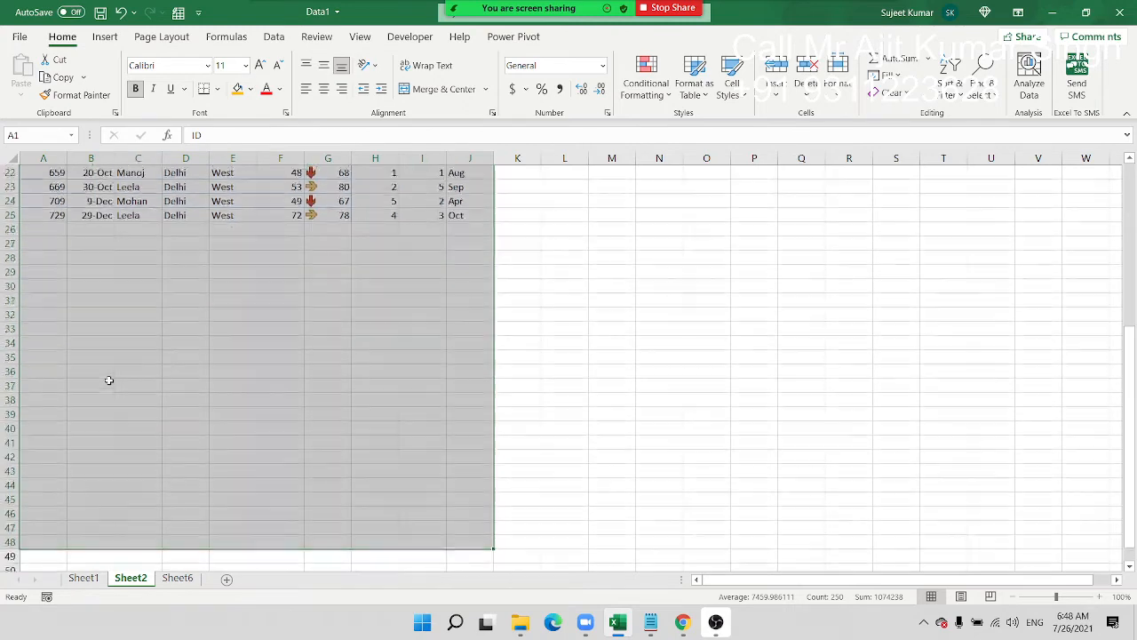
scroll(108, 381, up, 6)
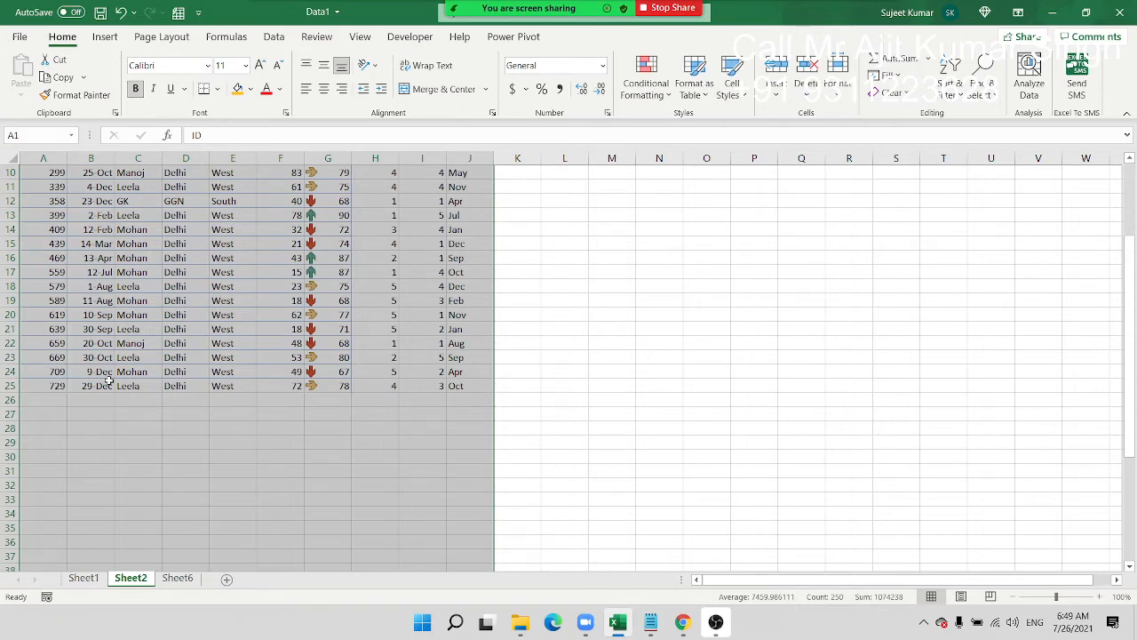
scroll(107, 381, up, 3)
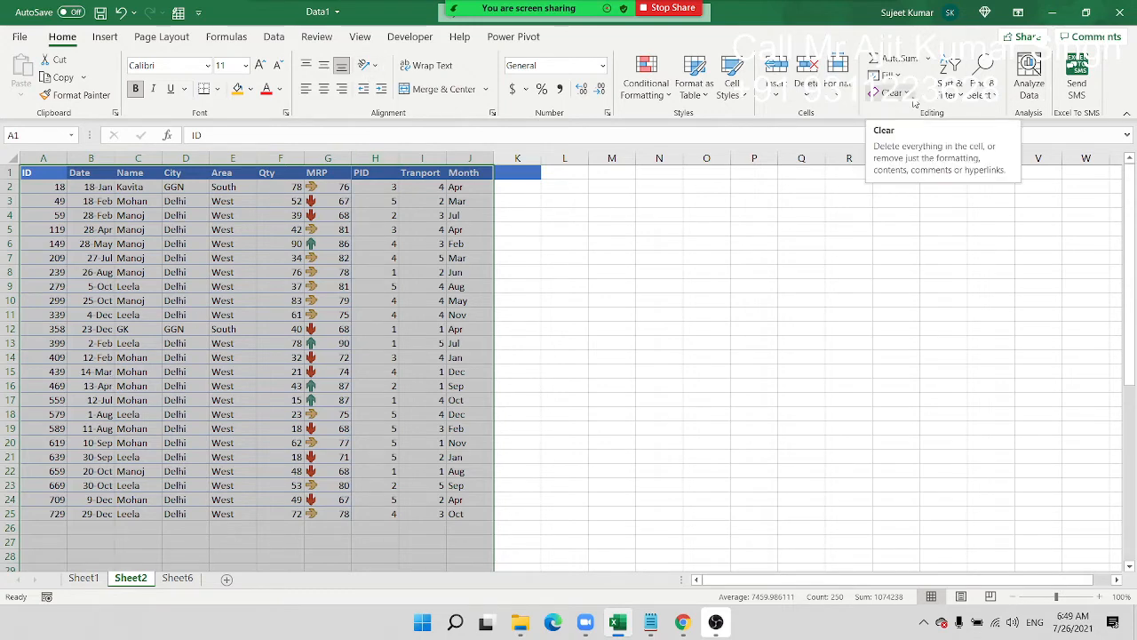
click(86, 579)
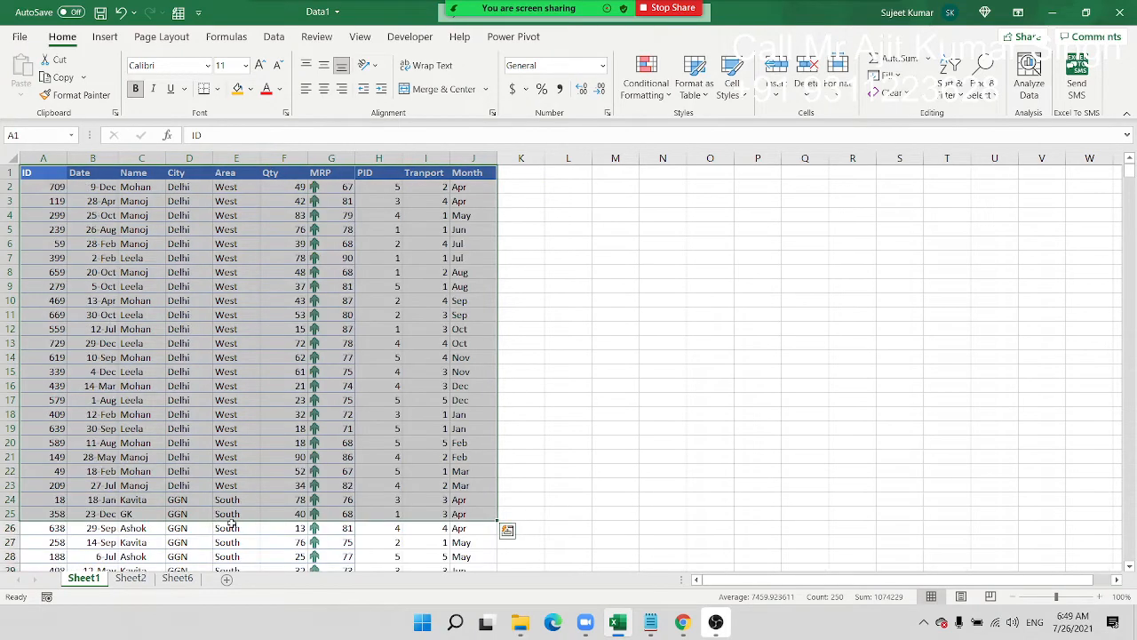
click(132, 583)
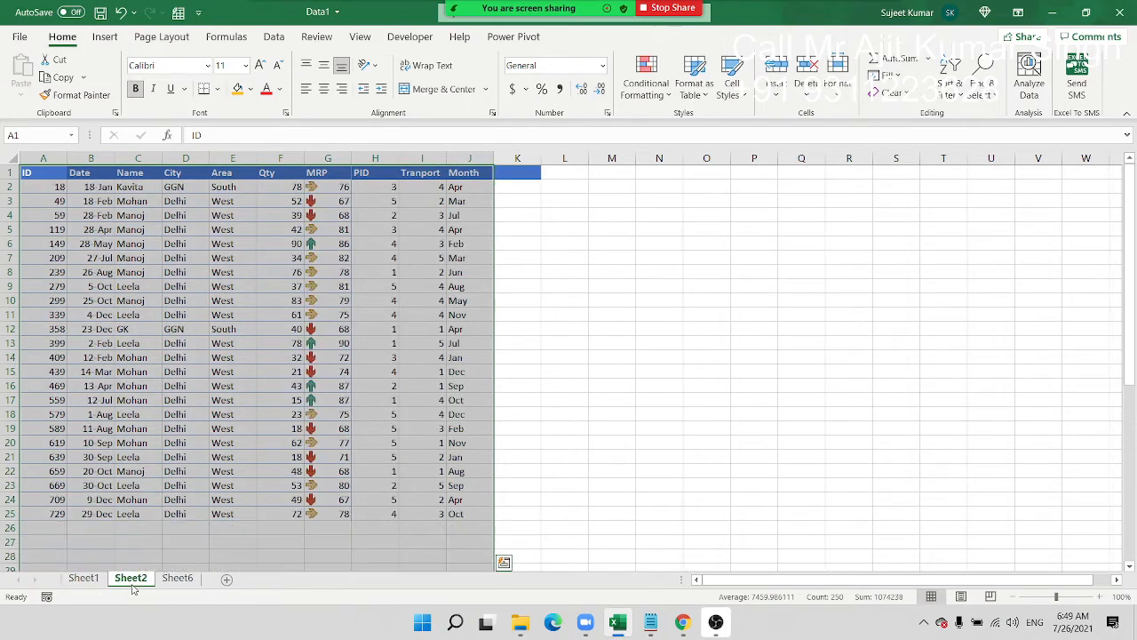
click(480, 238)
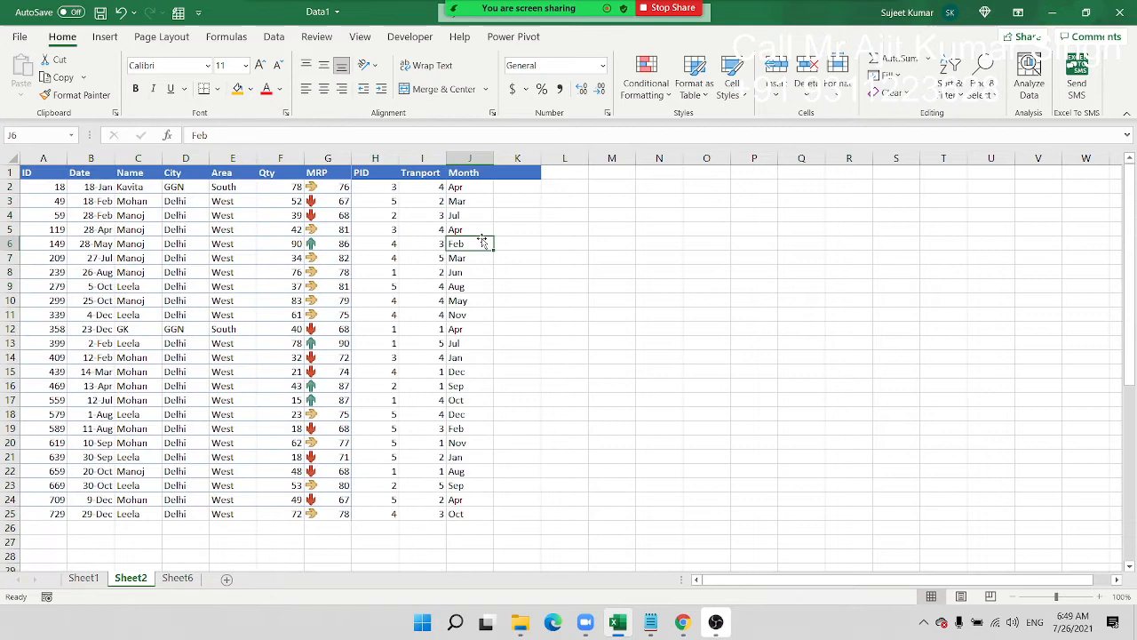
- Add an Sr header in K1 and fill serial numbers 1 to 24 down K2:K25
click(524, 179)
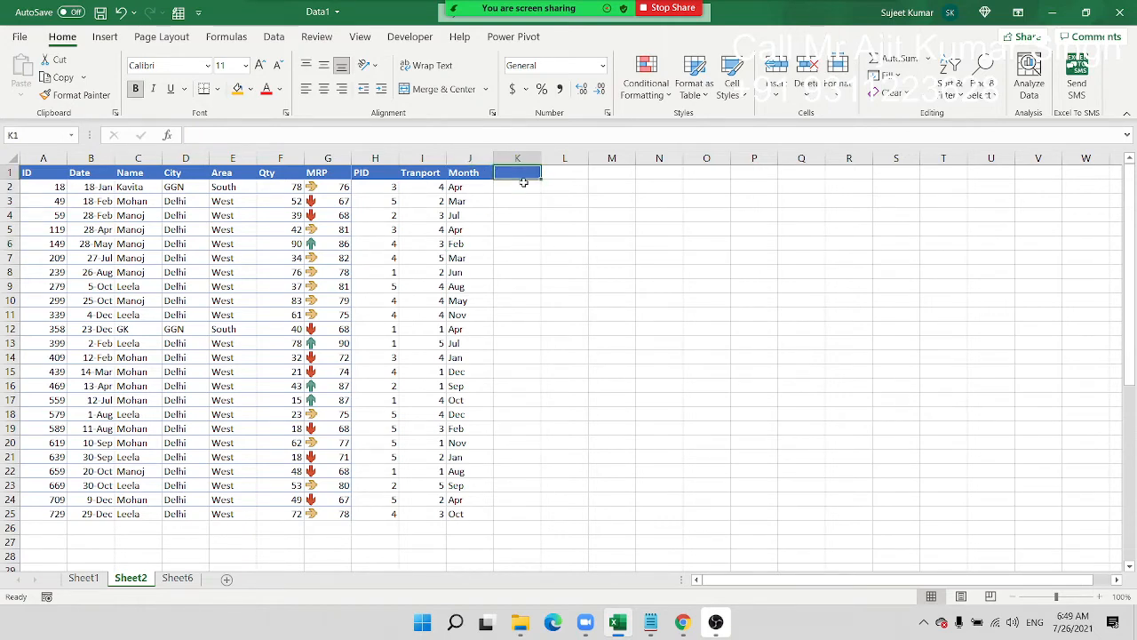
text(Sr)
key(Return)
text(1)
key(Return)
text(2)
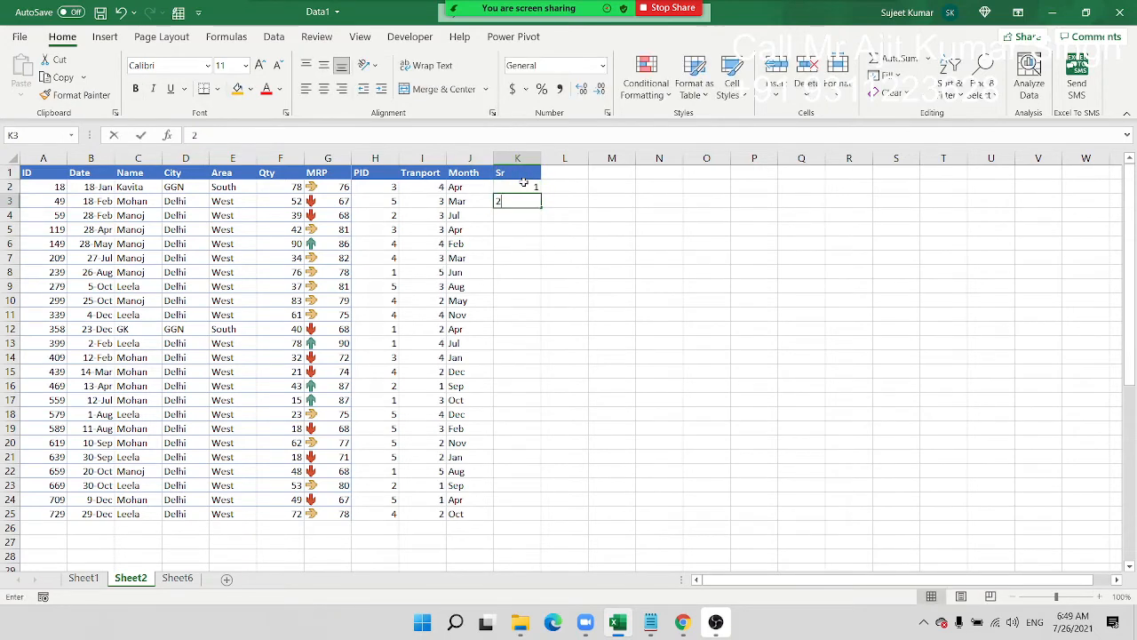
key(Return)
drag(523, 186, 538, 519)
click(545, 214)
- Duplicate the new Sr numbers 1 to 24 below the table in K26:K49
key(ctrl+c)
click(516, 533)
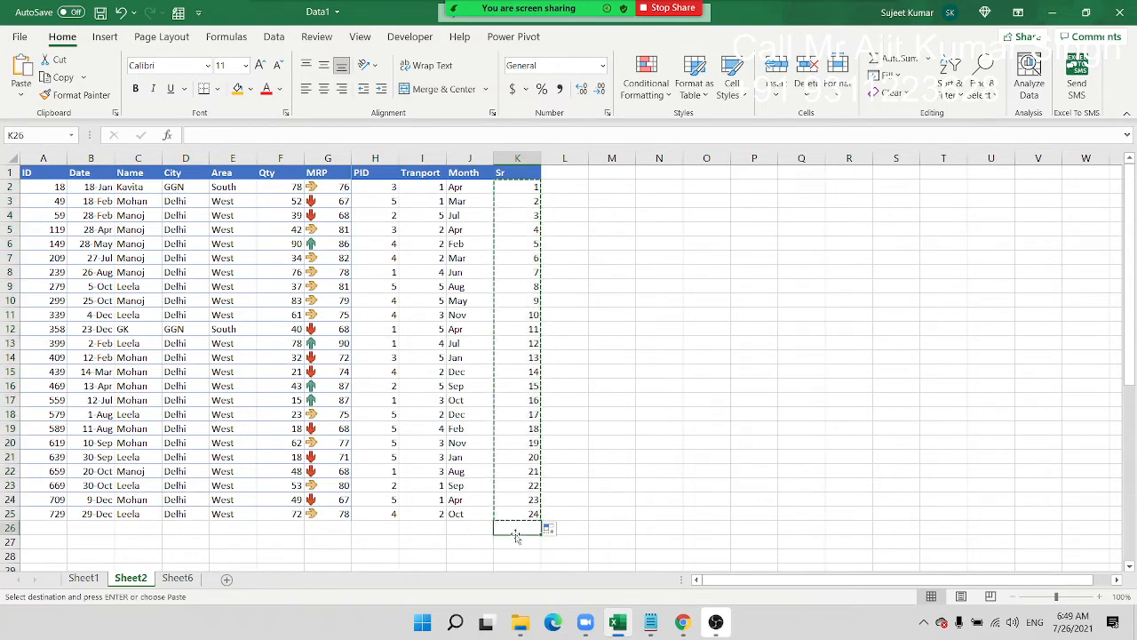
key(ctrl+v)
scroll(516, 533, down, 10)
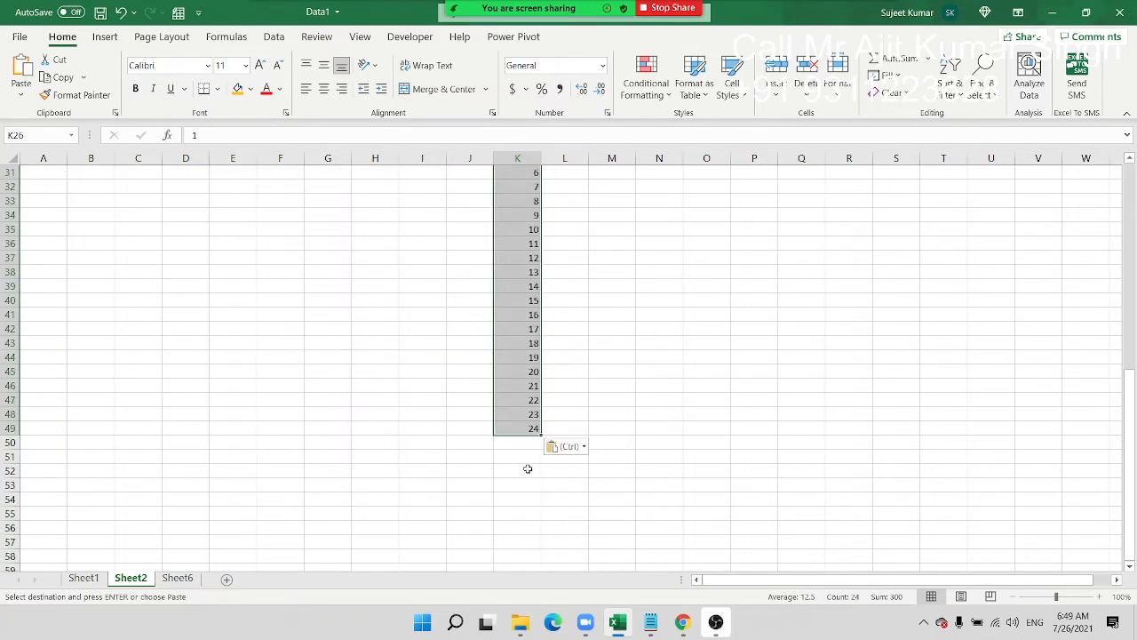
- Paste another copy of the serial numbers 1 to 24 below the existing ones, into K50:K73
click(529, 442)
key(ctrl+v)
scroll(530, 471, down, 4)
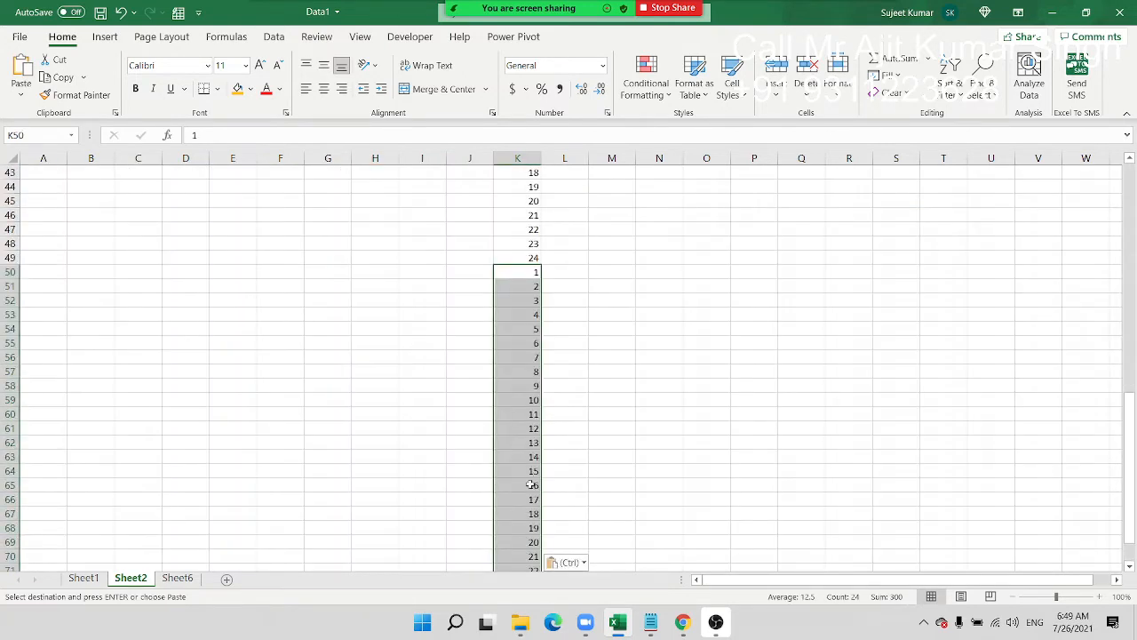
scroll(531, 485, down, 3)
click(528, 471)
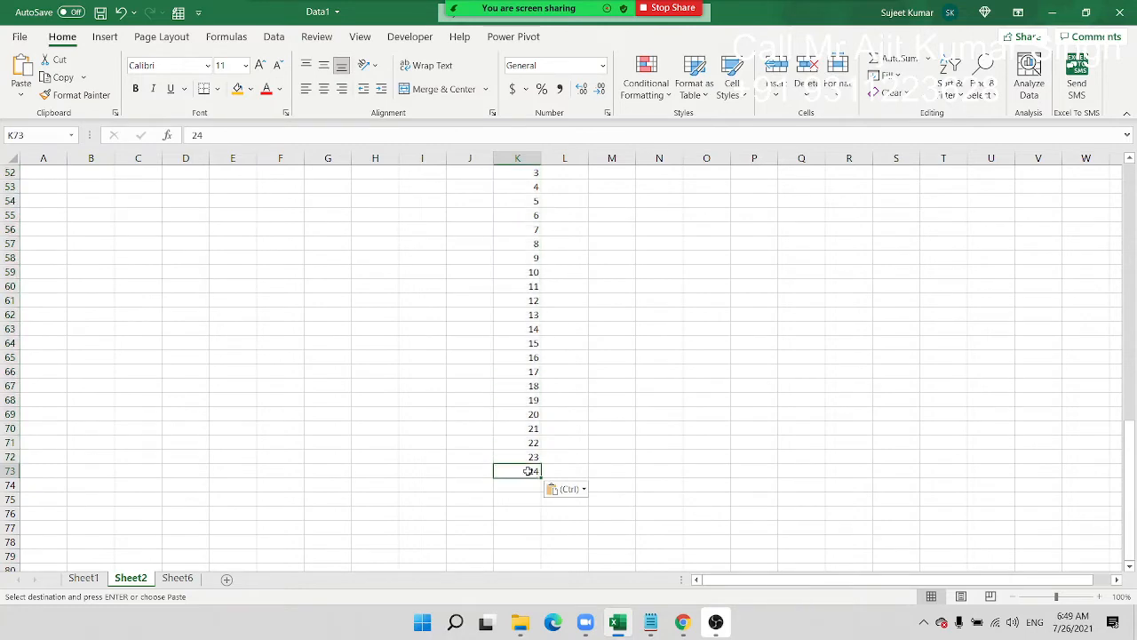
- Sort the range A1:K73 by Sr from smallest to largest to put two blank rows after each record
key(ctrl+shift+Left)
key(ctrl+shift+Up)
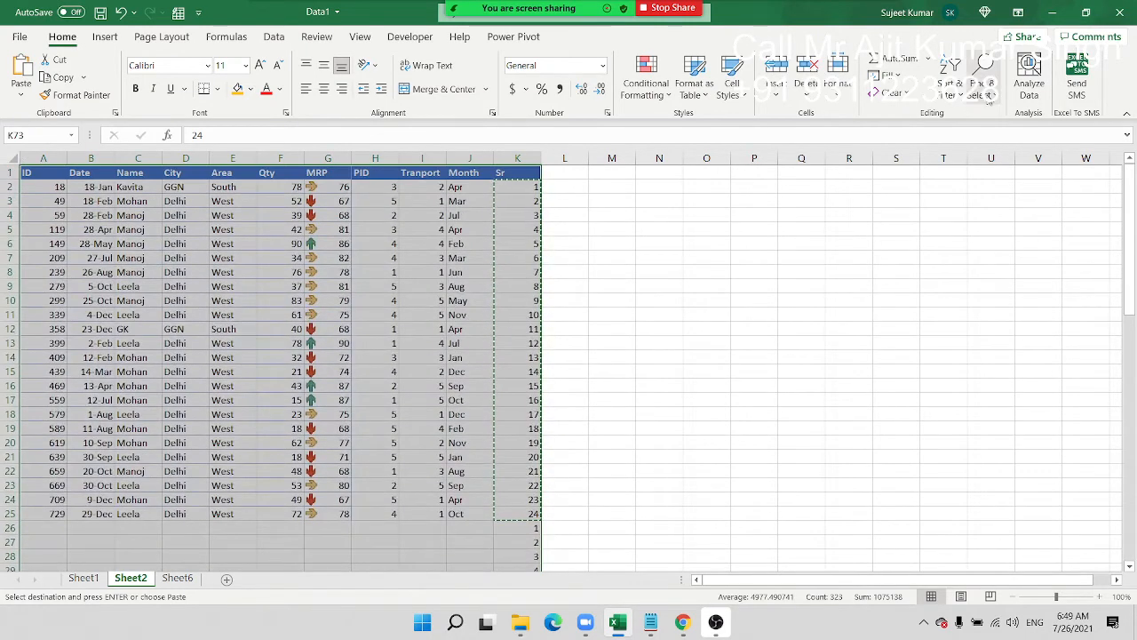
click(950, 78)
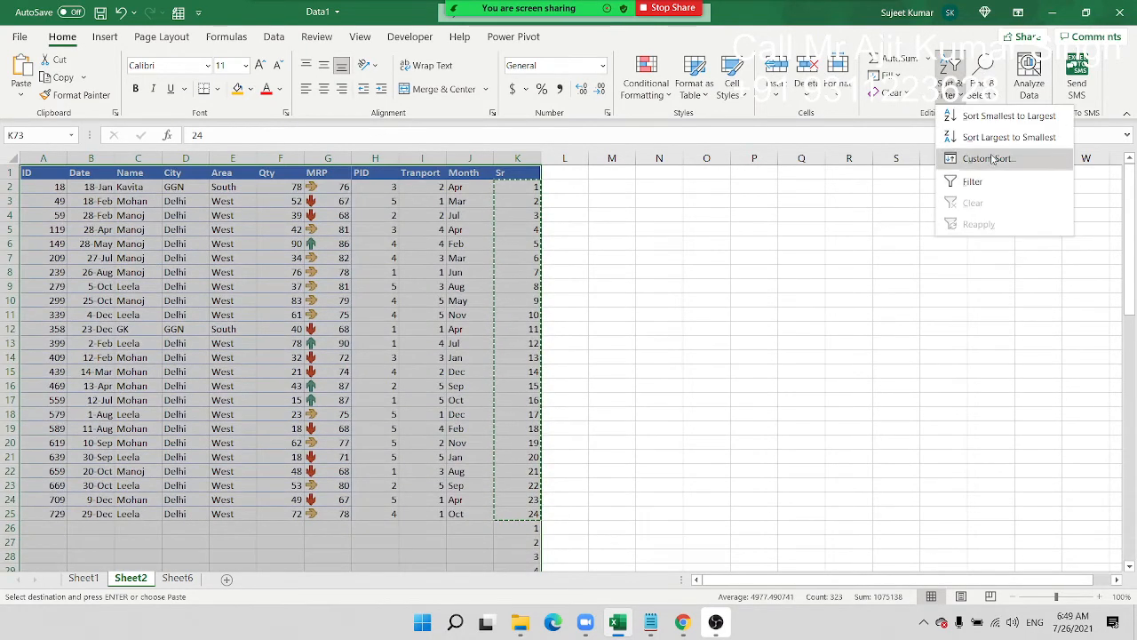
click(992, 158)
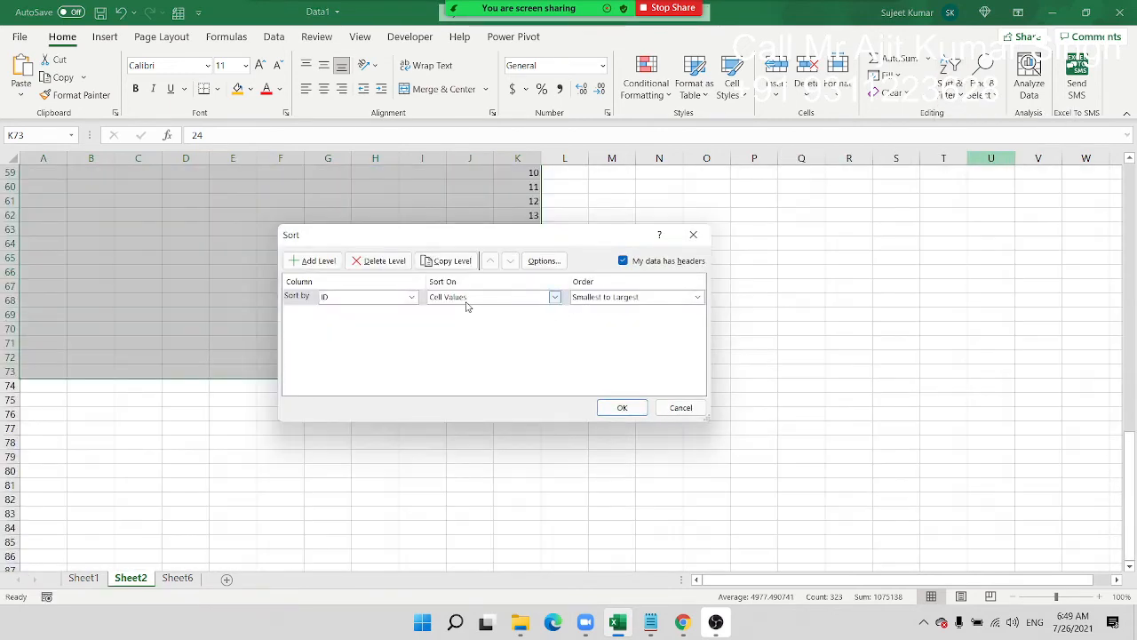
click(412, 297)
click(338, 410)
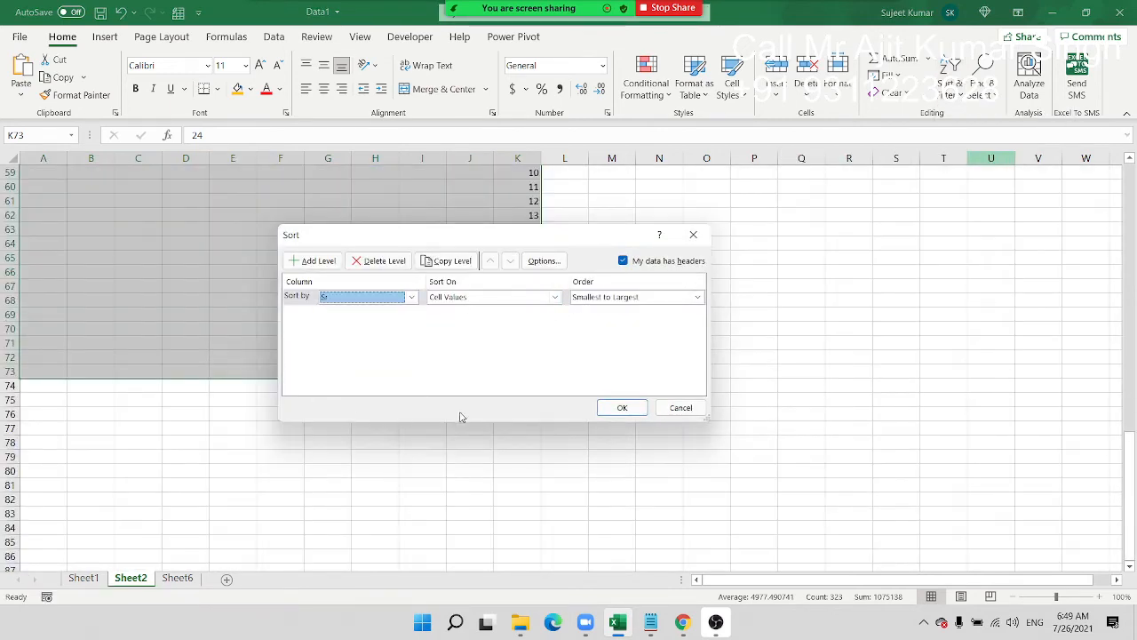
click(622, 409)
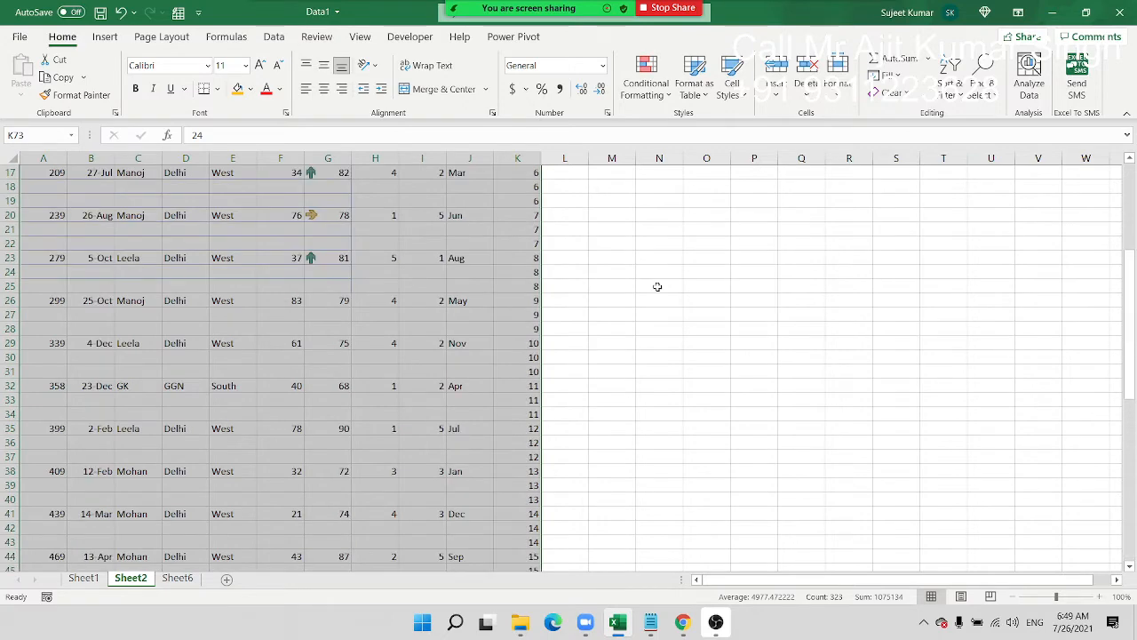
scroll(657, 286, up, 6)
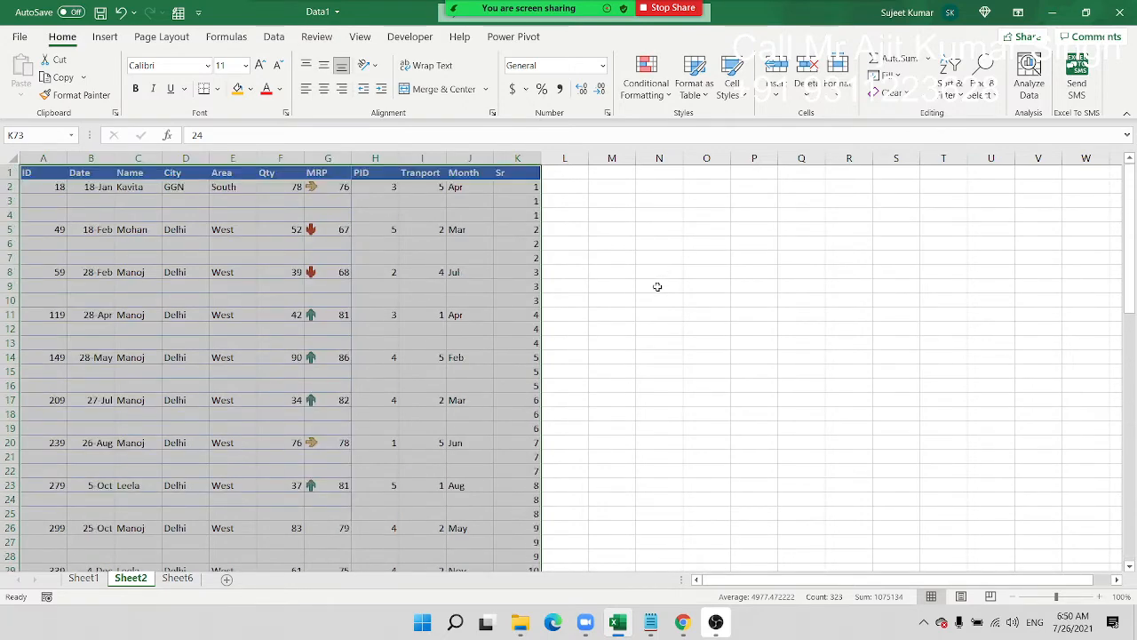
- Undo the sort by Sr that put two blank rows after each record
scroll(658, 286, down, 19)
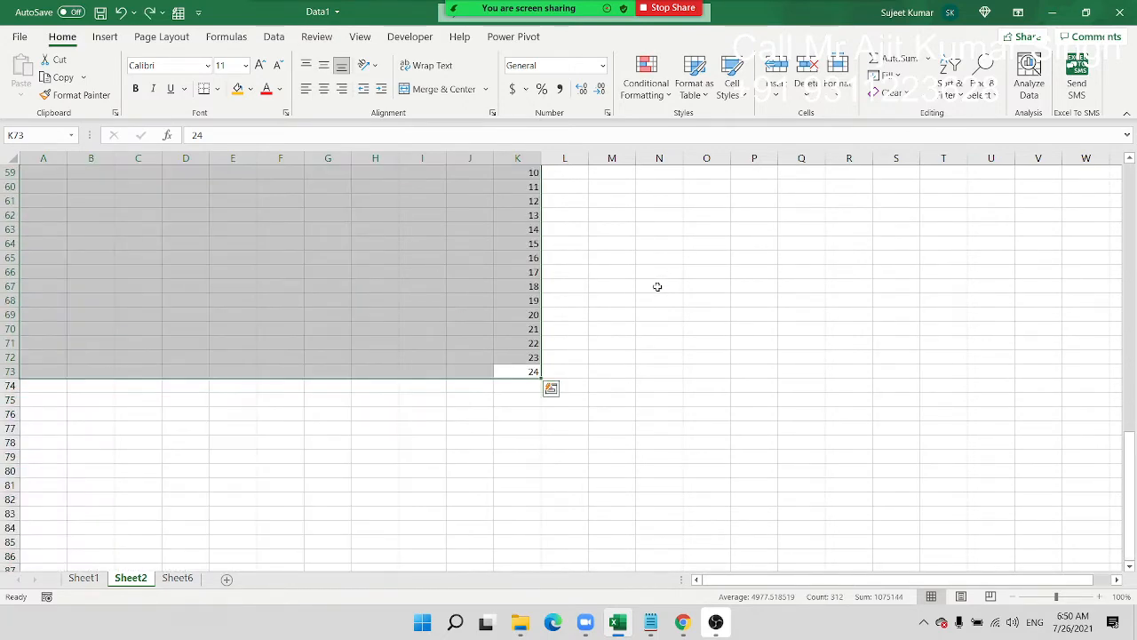
scroll(518, 291, up, 15)
- Clear all serial numbers below the Sr header, from K2 down to K73
click(411, 254)
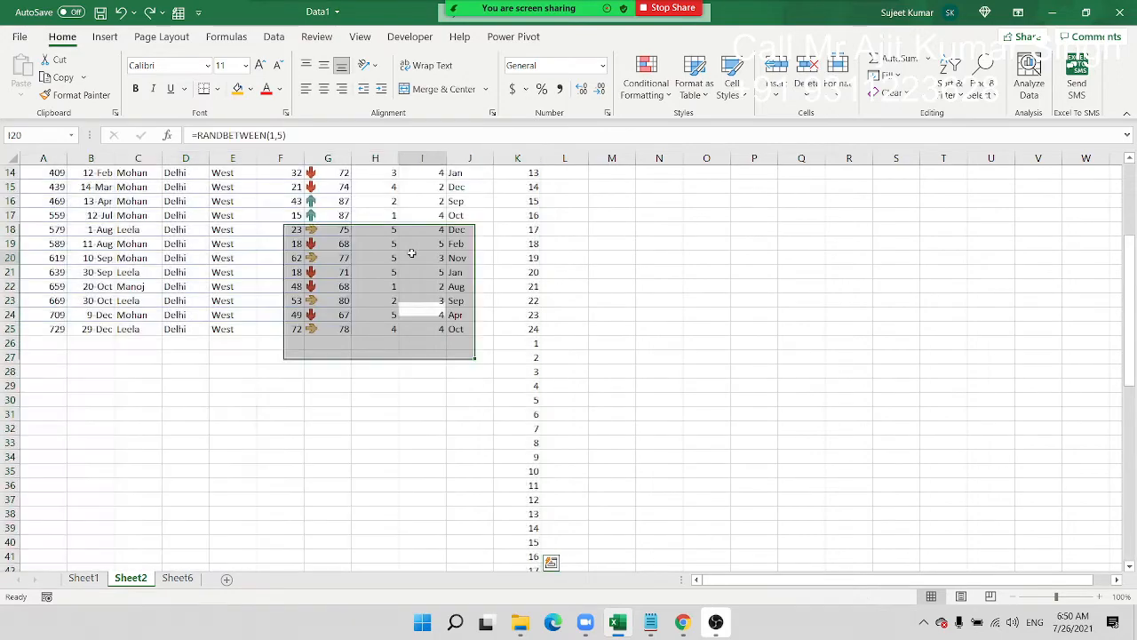
key(ctrl+Up)
key(ctrl+Right)
key(Down)
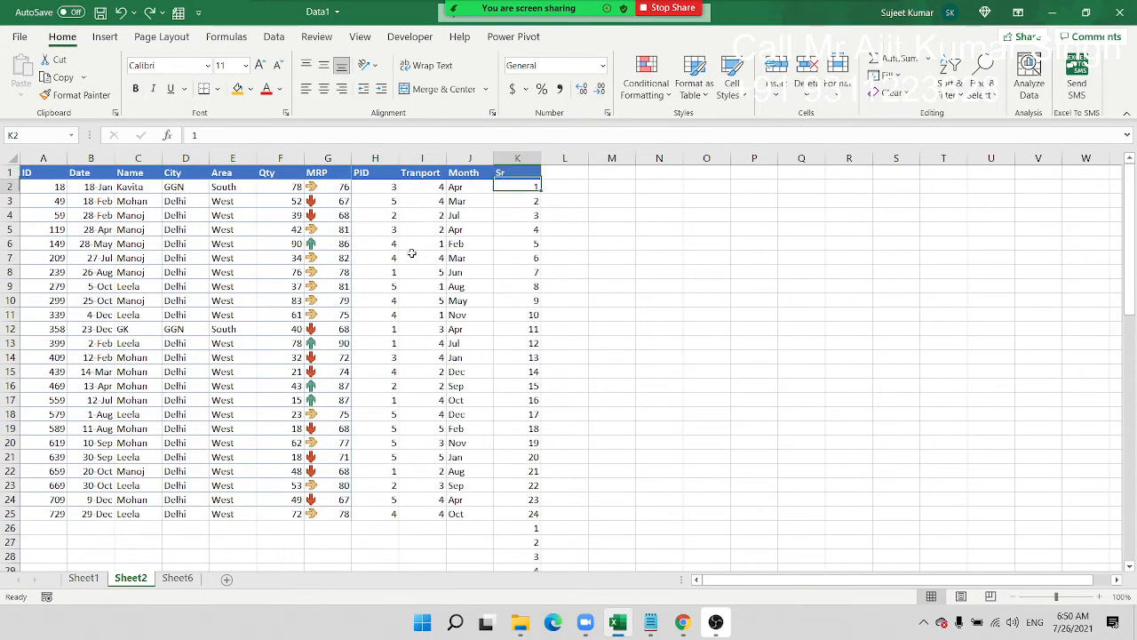
key(ctrl+shift+Down)
key(Delete)
scroll(411, 253, up, 10)
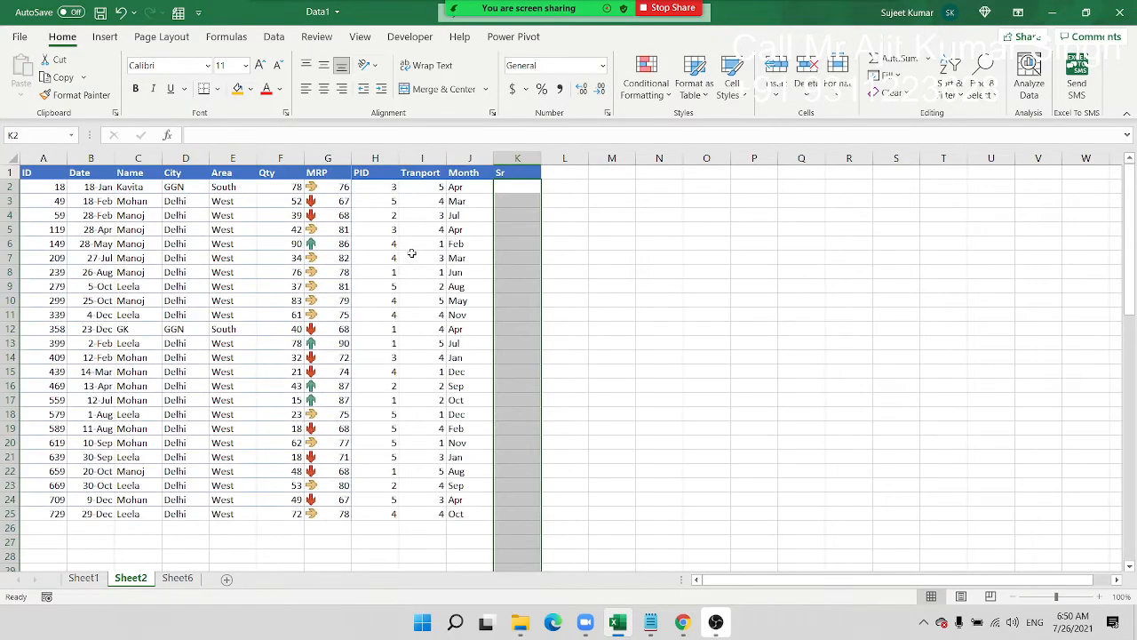
- Enter 1 in both K2 and K3 of the Sr column
key(Up)
key(Down)
text(1)
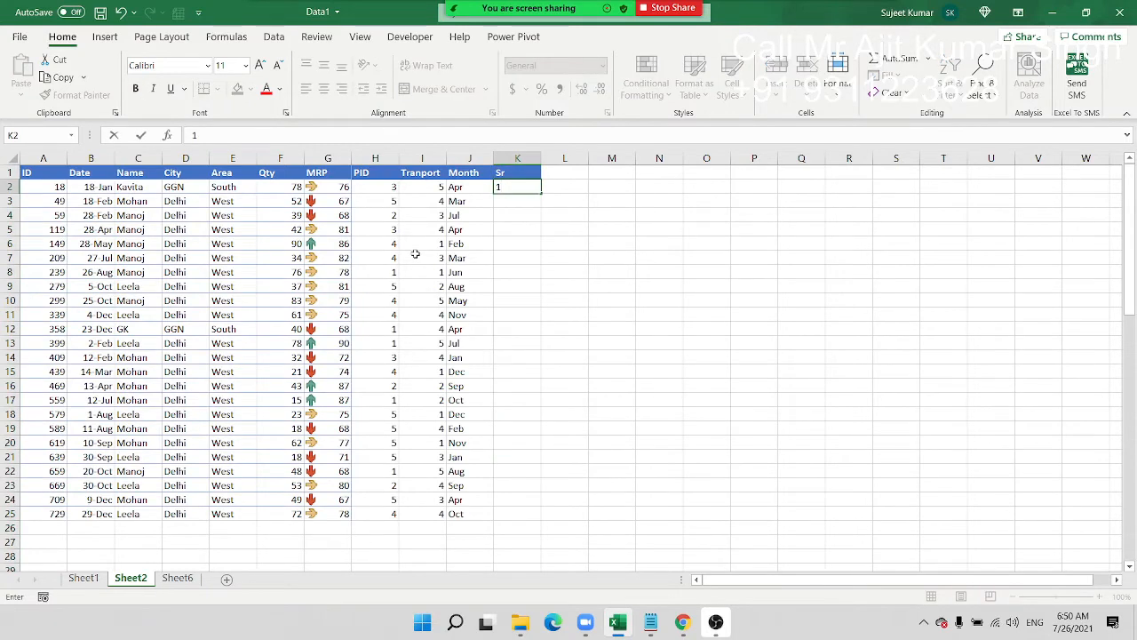
key(Return)
text(1)
key(Return)
key(Up)
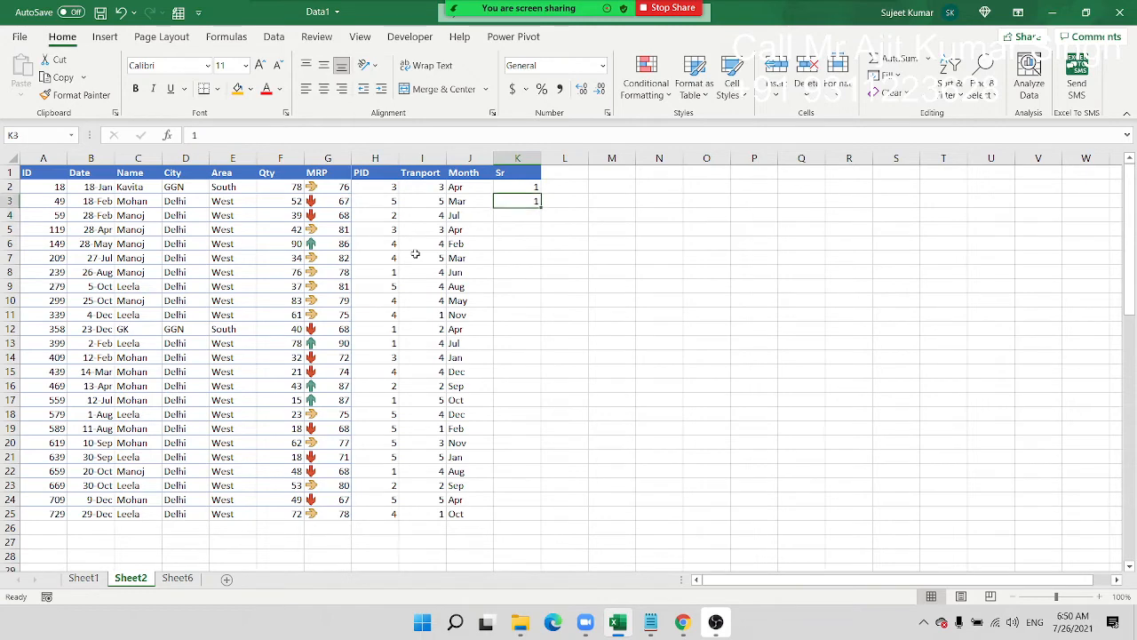
text(2)
key(Return)
text(=)
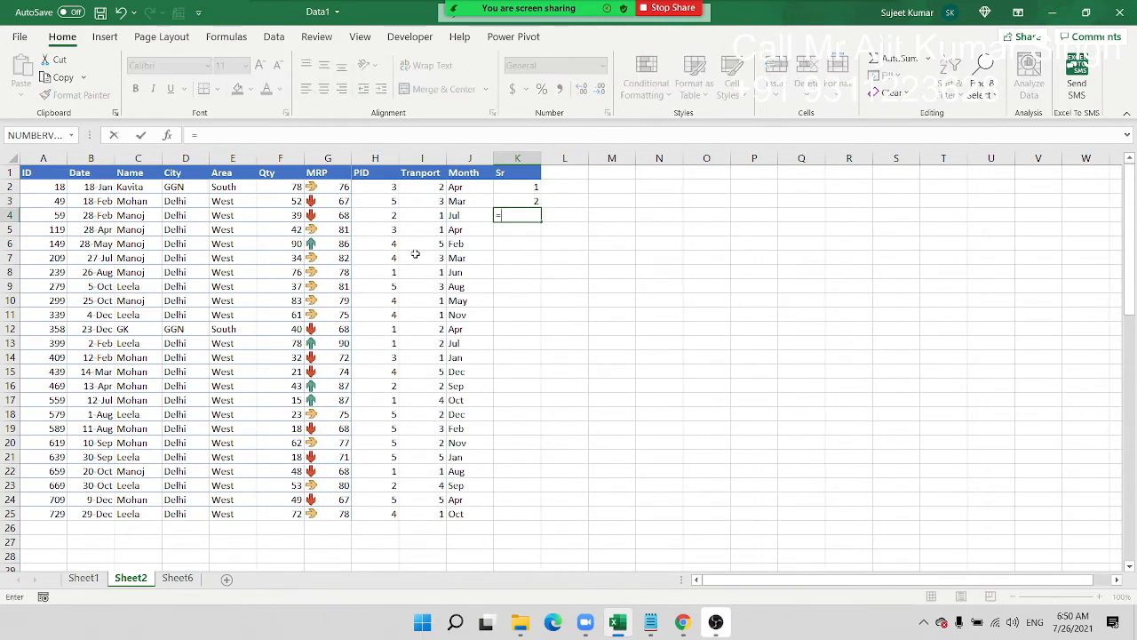
key(Up)
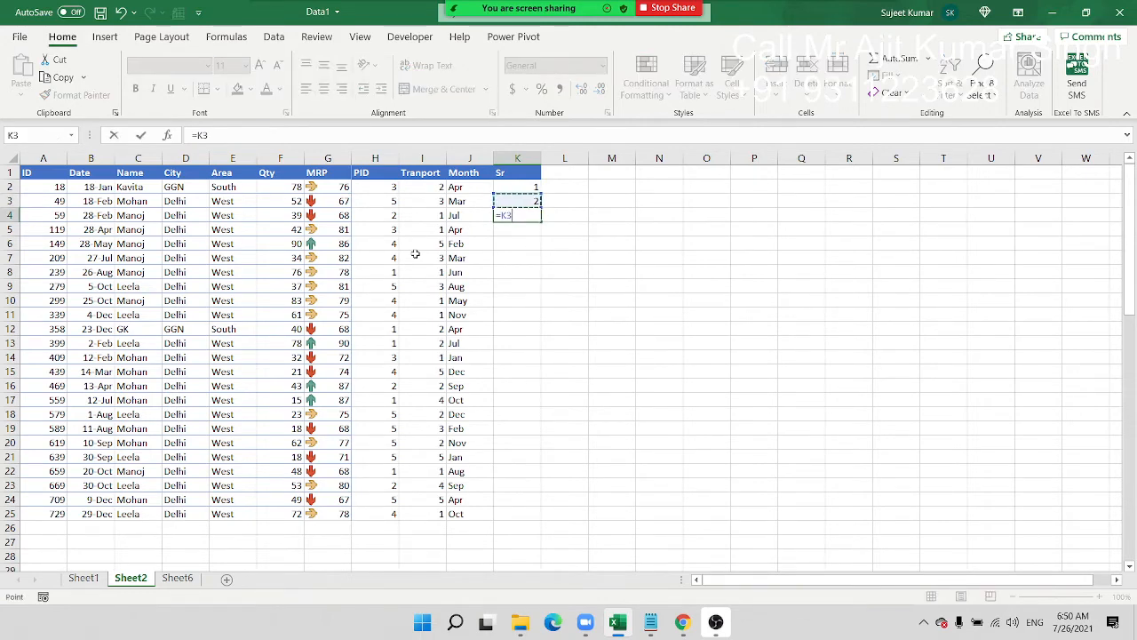
key(Up)
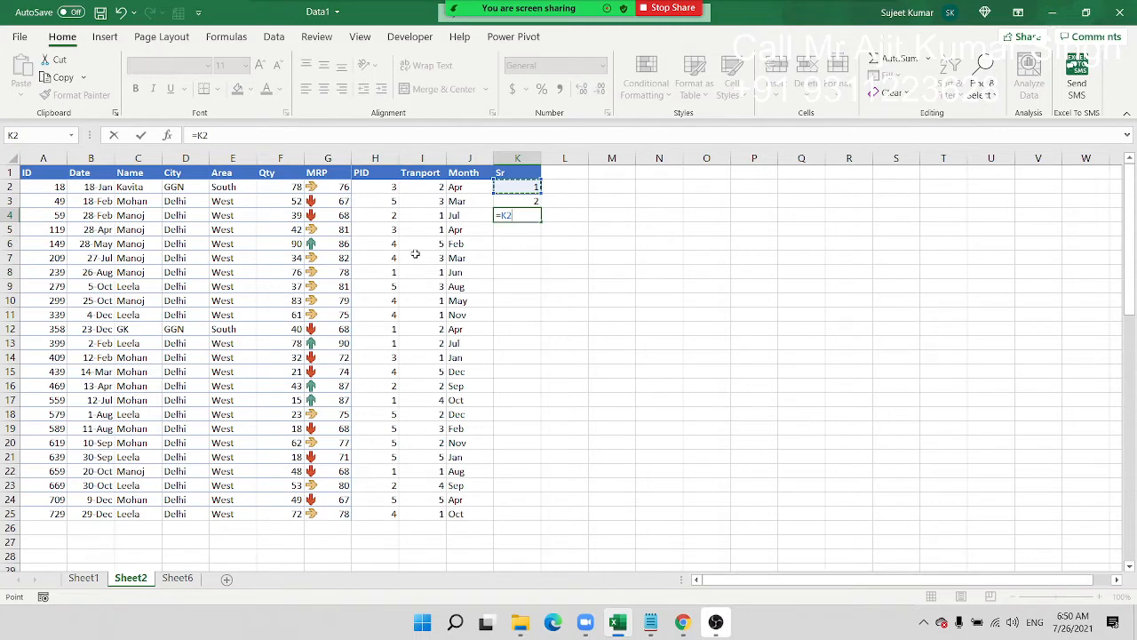
key(Escape)
- Set K3 to 1 and enter the formula =K2+1 in K4
key(Up)
text(1)
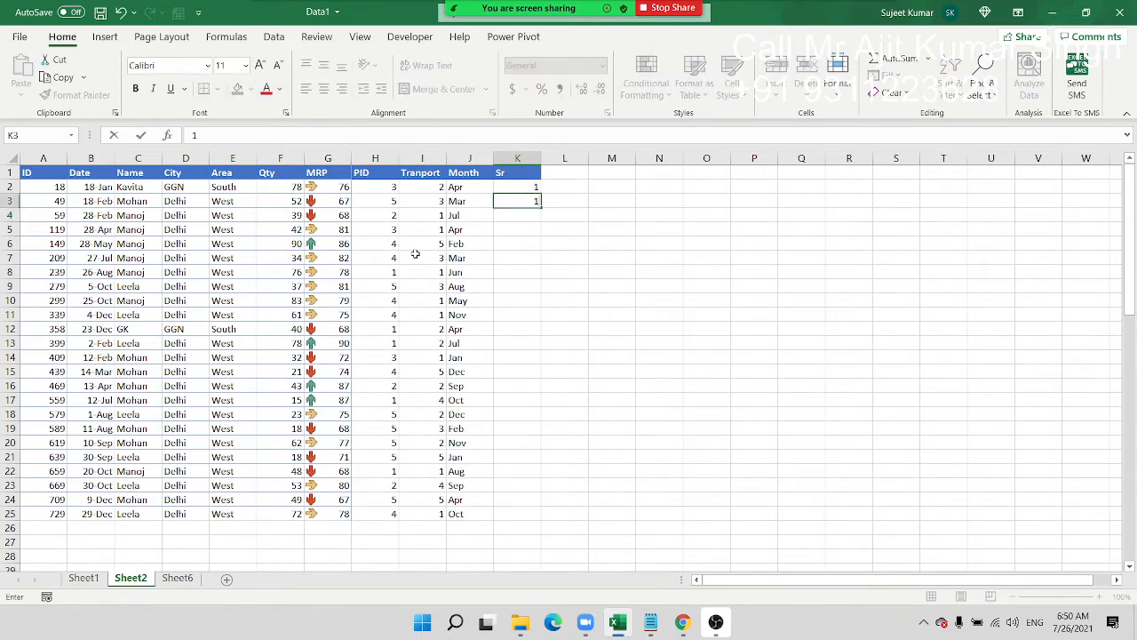
key(Return)
text(=)
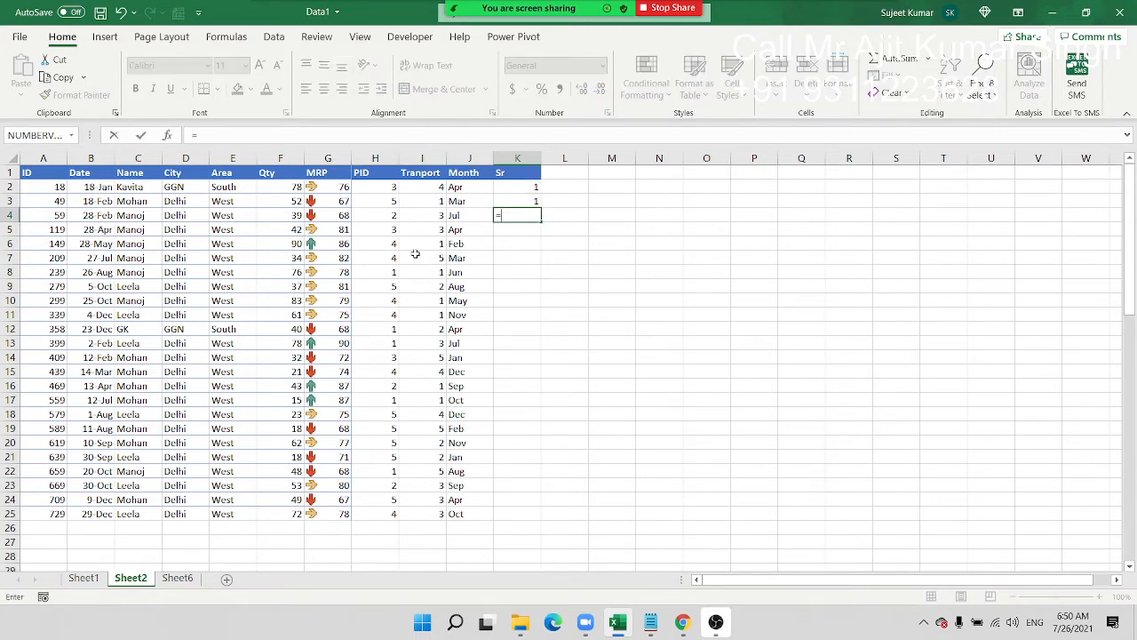
key(Up)
key(Up)
text(+)
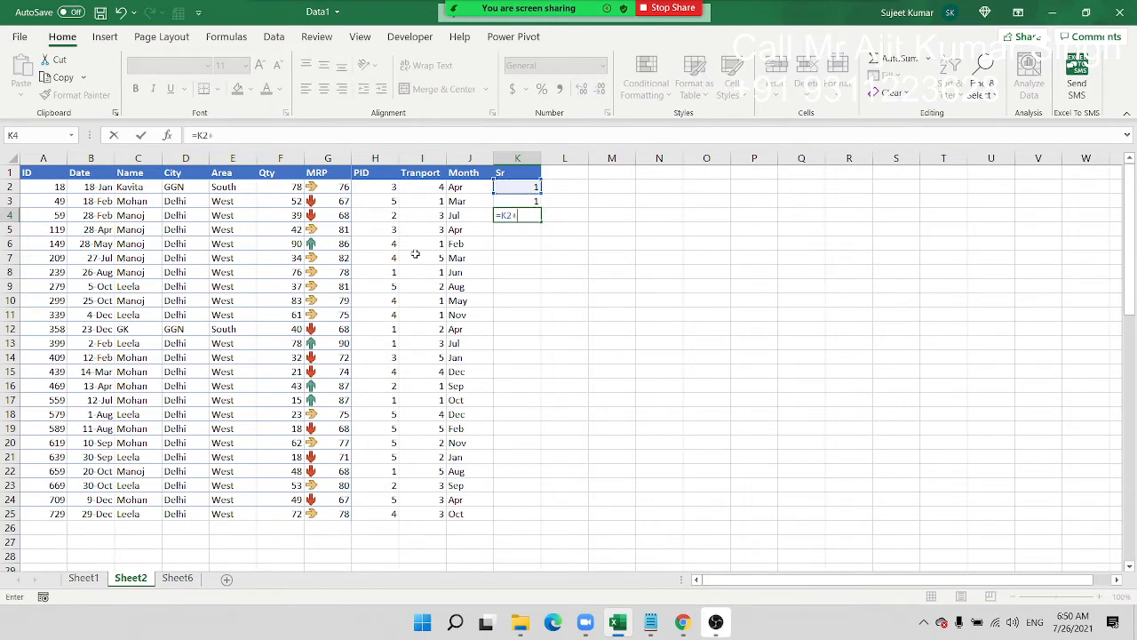
text(1)
key(Return)
- Fill the K4 formula down to K25 so each serial number repeats for two records
click(537, 216)
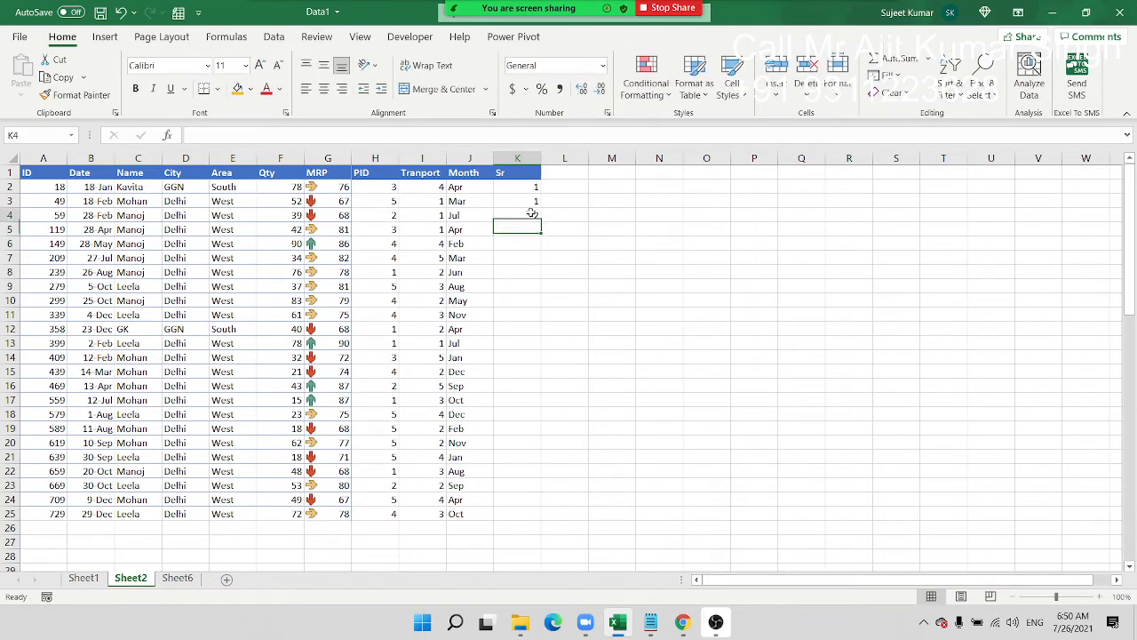
drag(537, 216, 518, 171)
scroll(515, 340, down, 2)
- Enter 1 and 2 in K26:K27 and fill the series down to 17 in K42
click(524, 444)
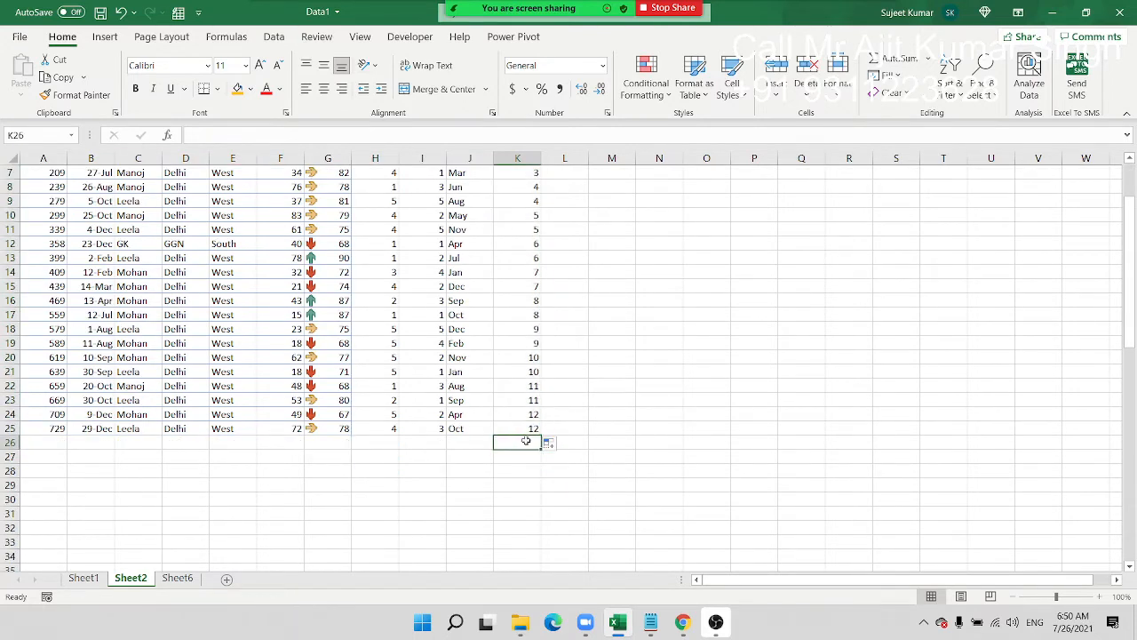
text(1)
key(Return)
text(2)
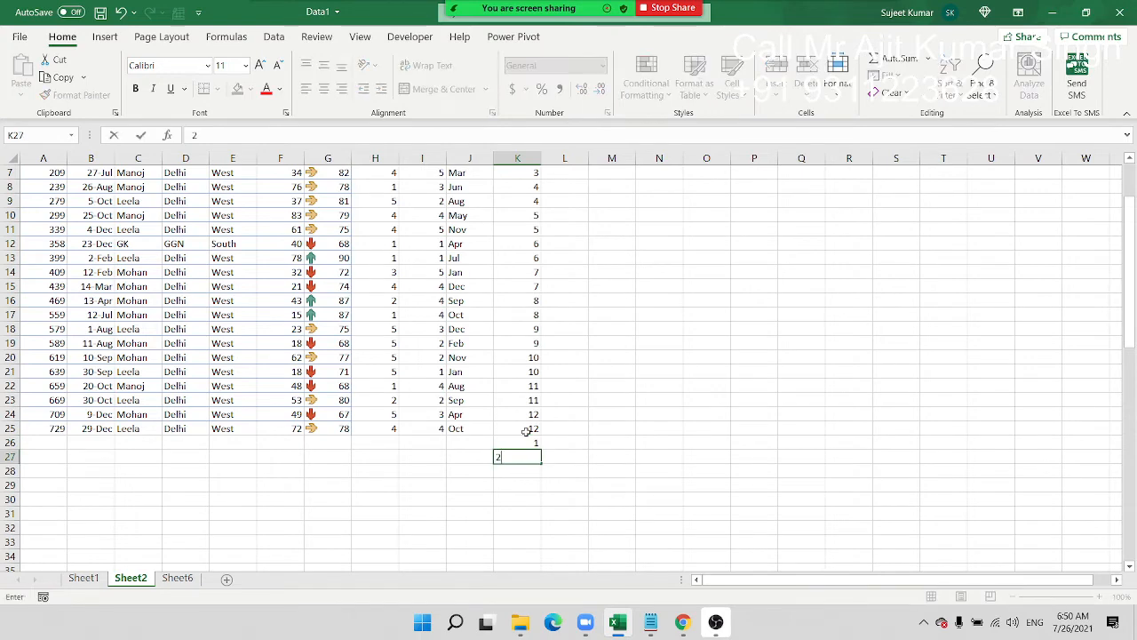
key(Return)
drag(525, 443, 538, 541)
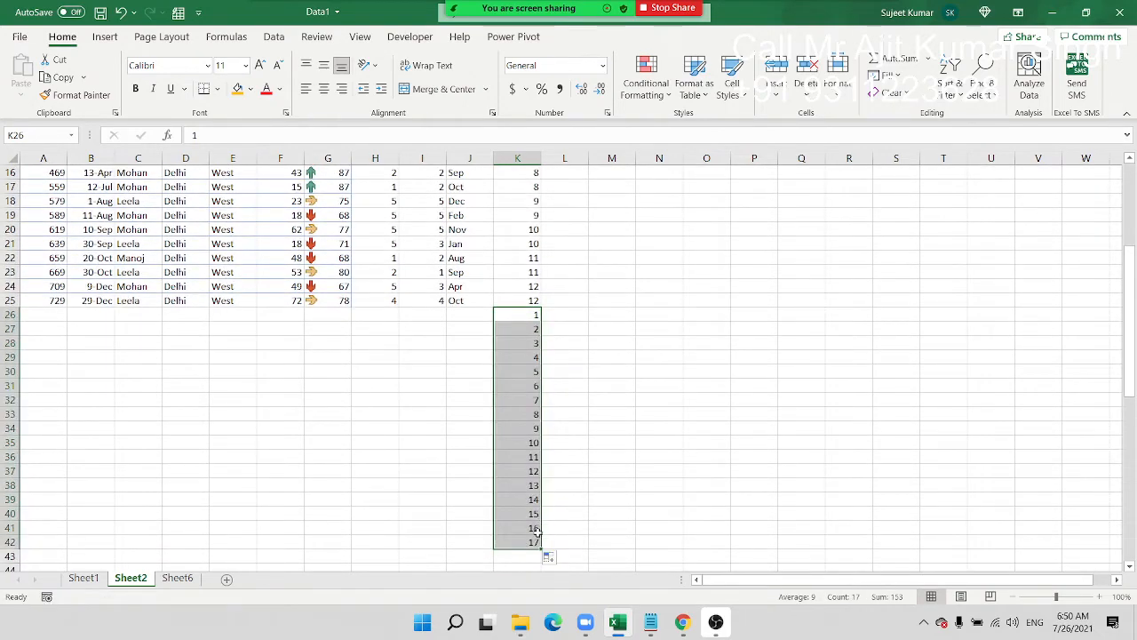
- Clear the extra serial numbers 13 to 17 from K38:K42
click(534, 484)
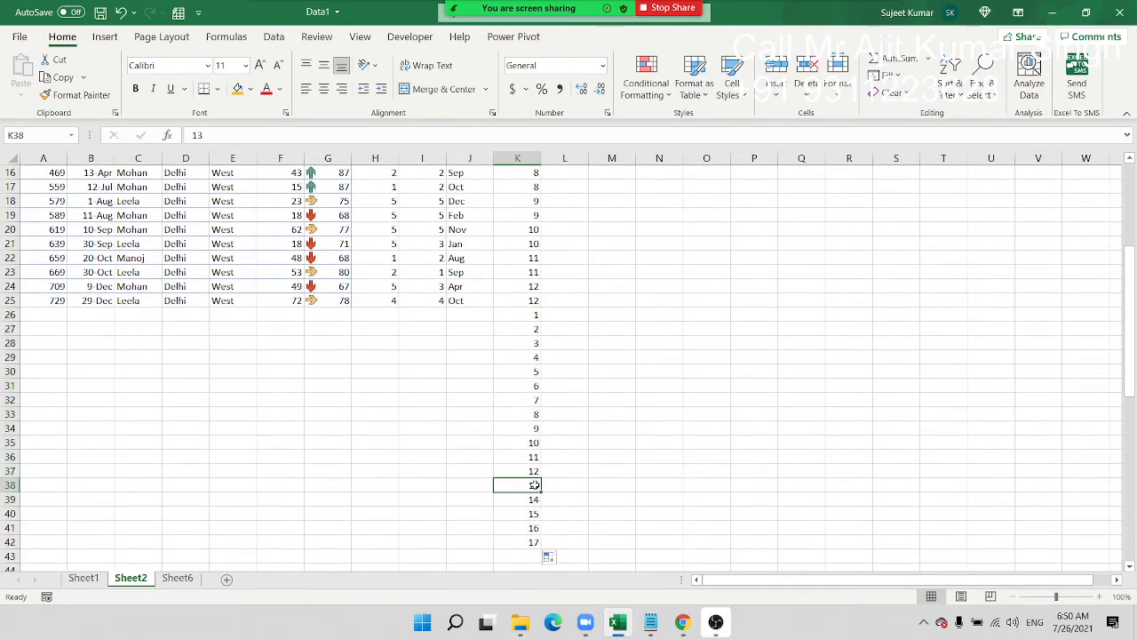
key(ctrl+shift+Down)
key(Up)
- Sort the range A1:K37 by Sr from smallest to largest to put a blank row after every two records
key(ctrl+shift+Home)
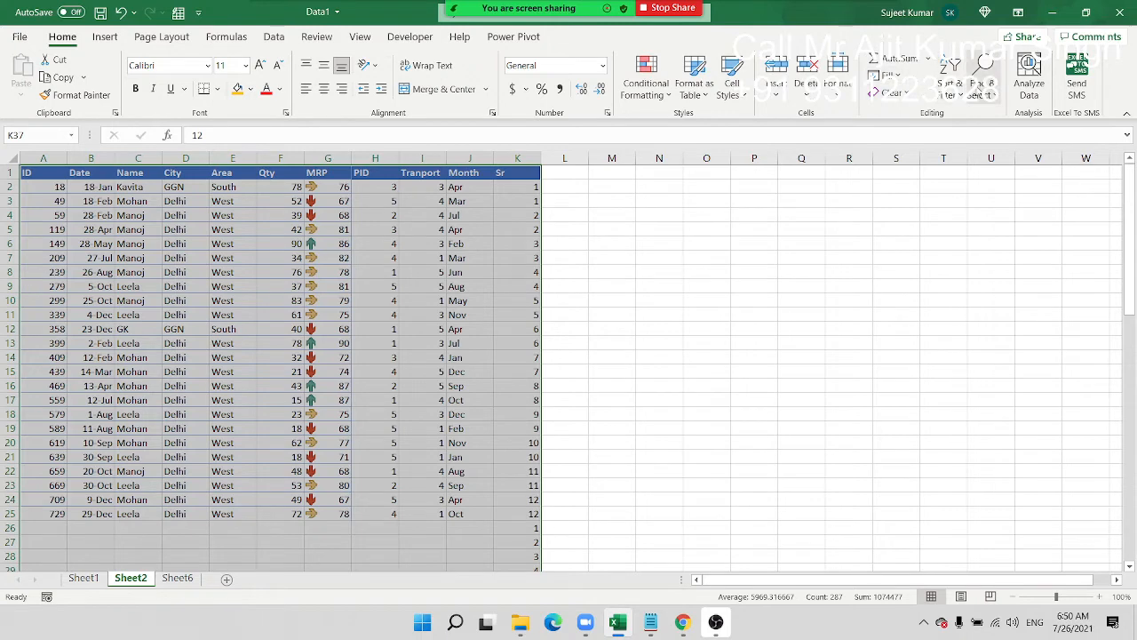
click(949, 92)
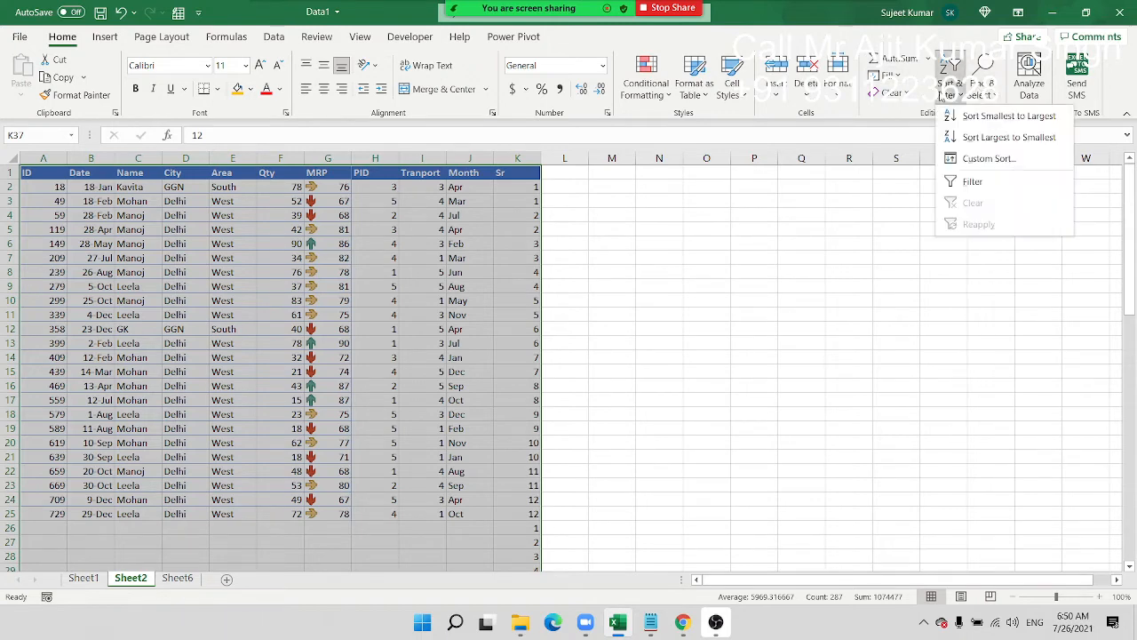
click(989, 160)
click(348, 299)
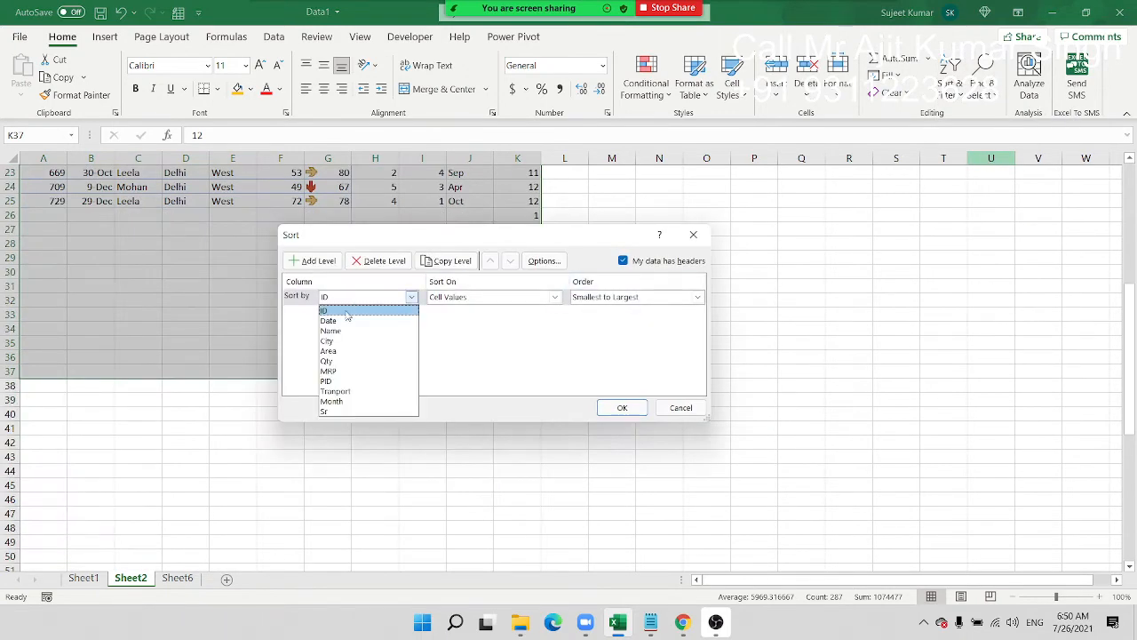
click(329, 411)
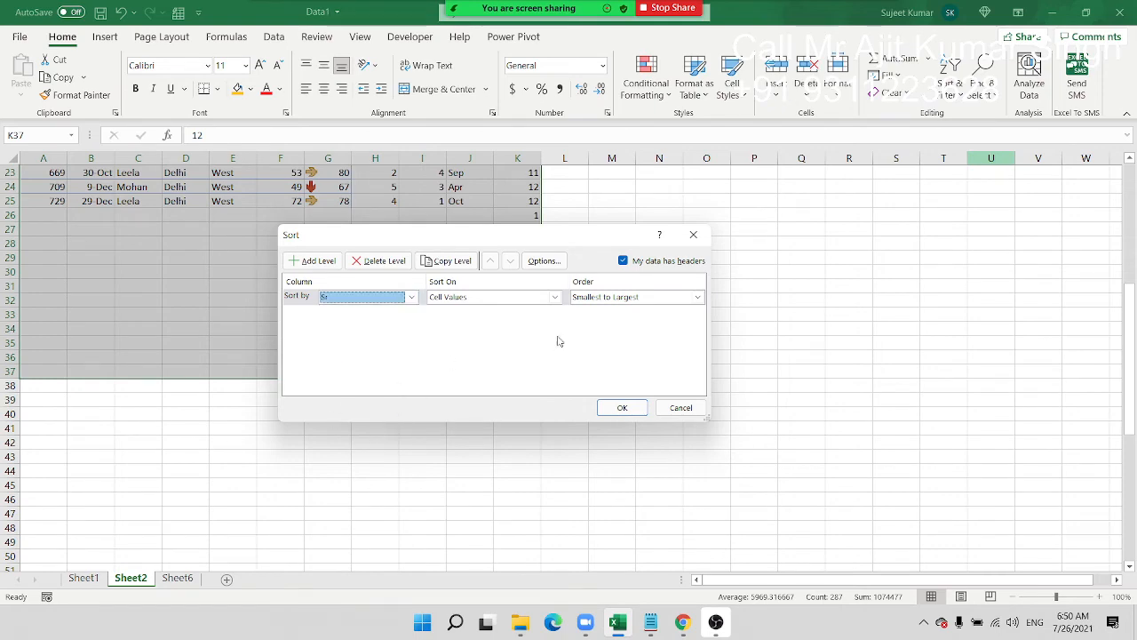
click(619, 407)
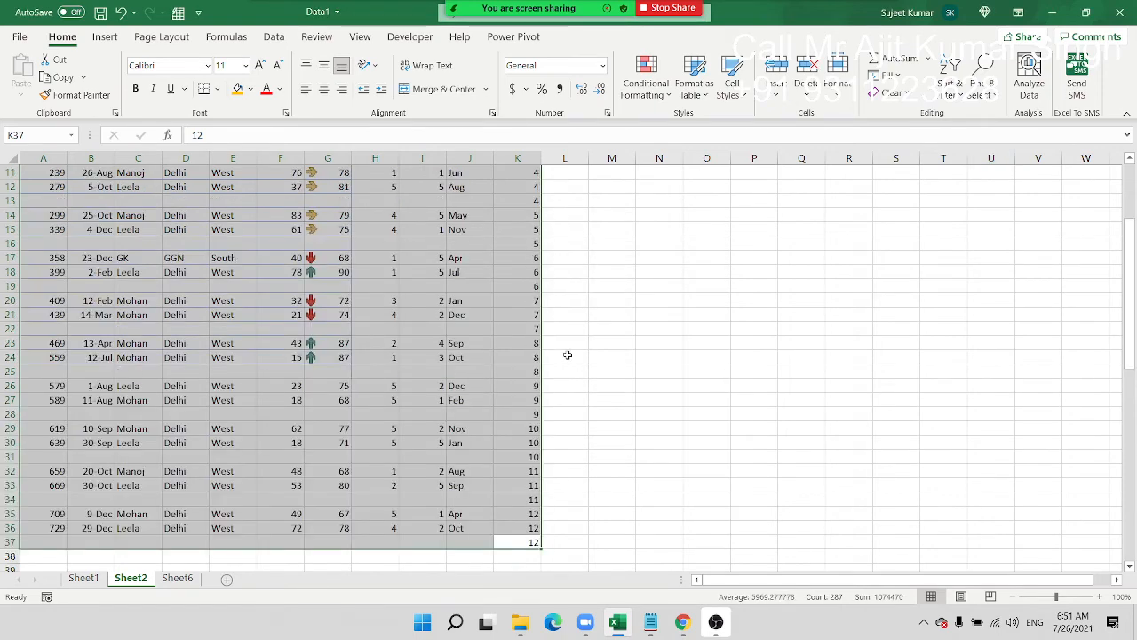
scroll(567, 355, up, 3)
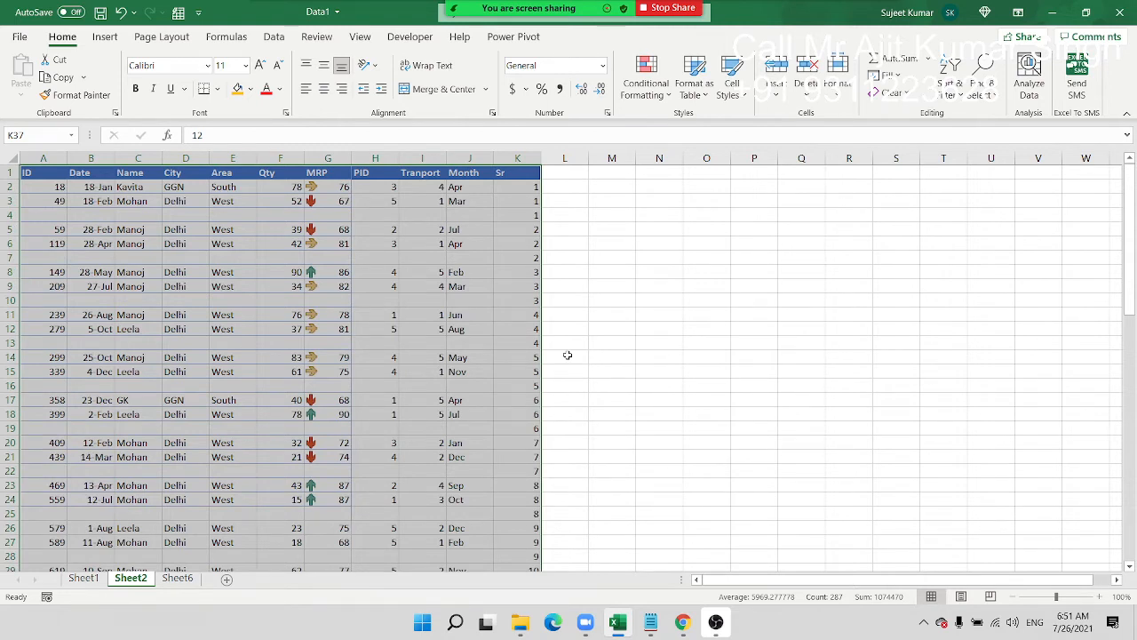
click(502, 19)
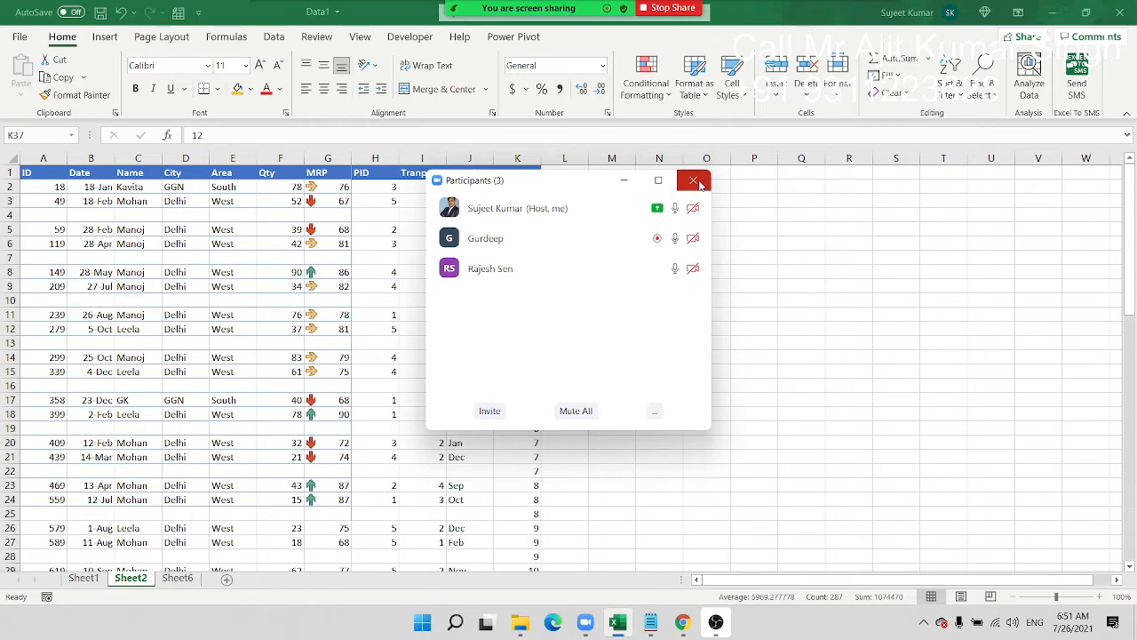
click(693, 181)
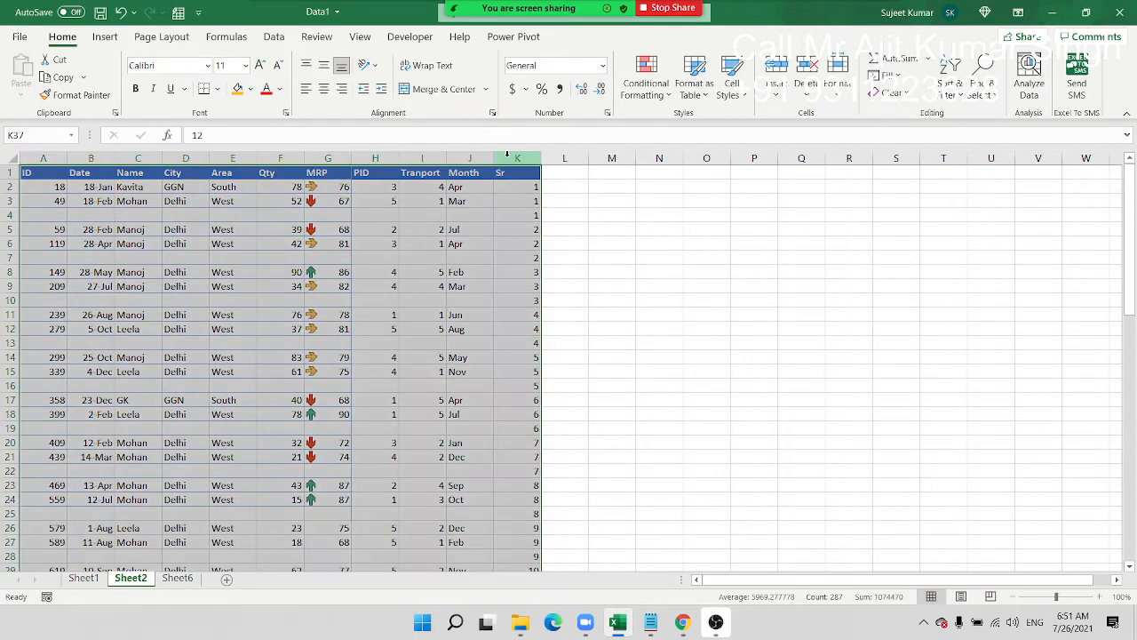
- Undo the sort by Sr that put a blank row after every two records
click(507, 156)
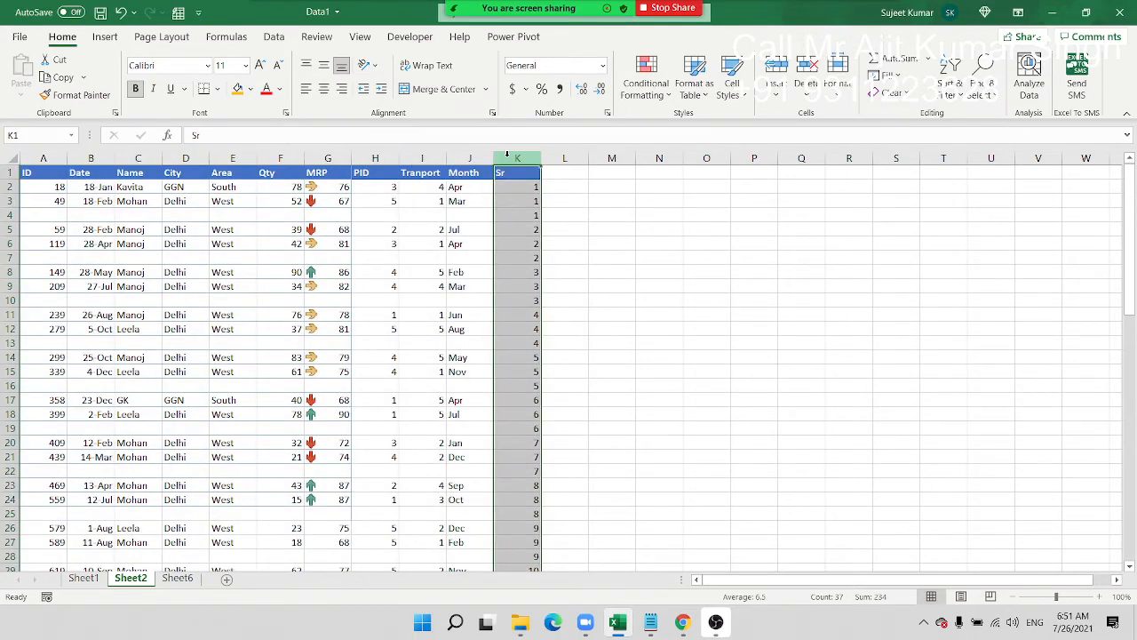
key(ctrl+z)
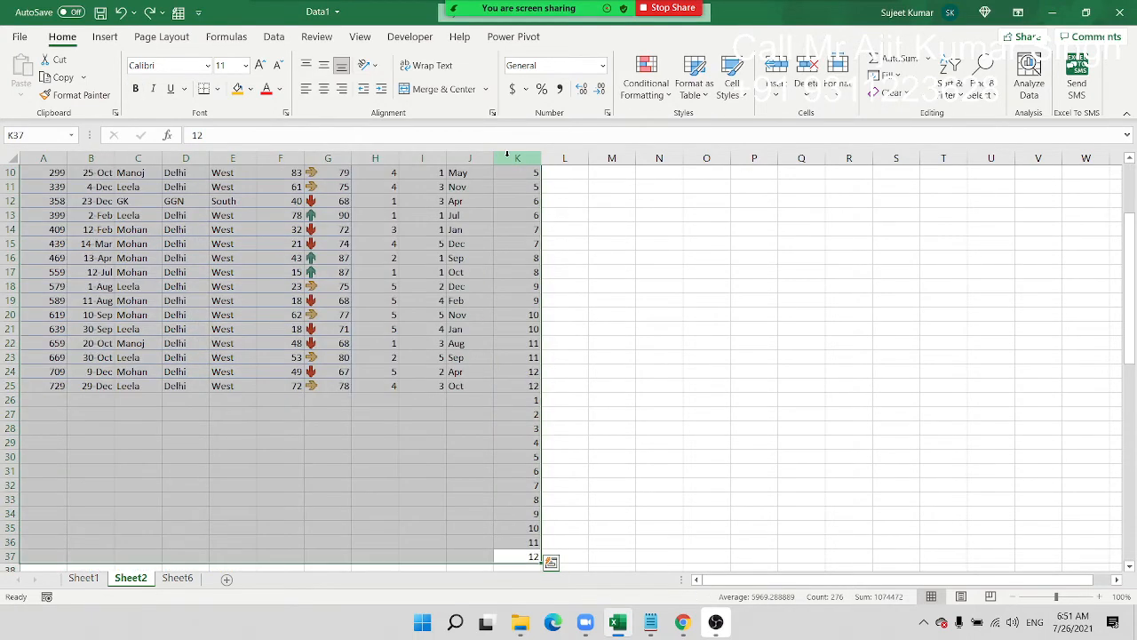
- Clear the Sr heading and all serial numbers from helper column K
click(531, 303)
key(ctrl+Up)
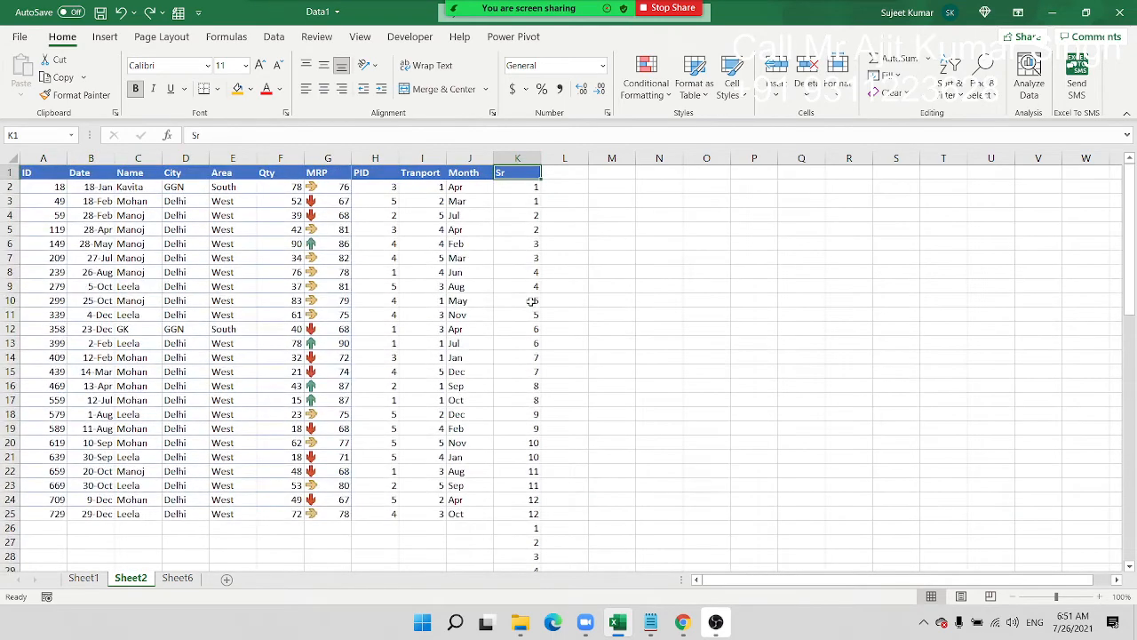
key(ctrl+shift+Down)
key(Delete)
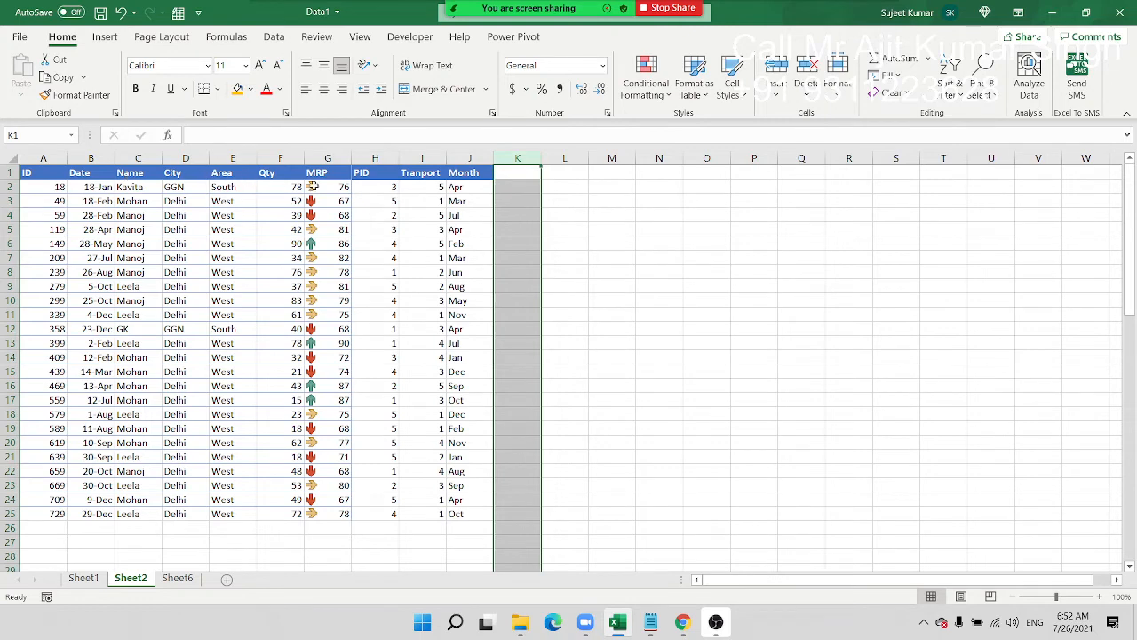
- Sort the data table by the PID column in ascending order
click(363, 175)
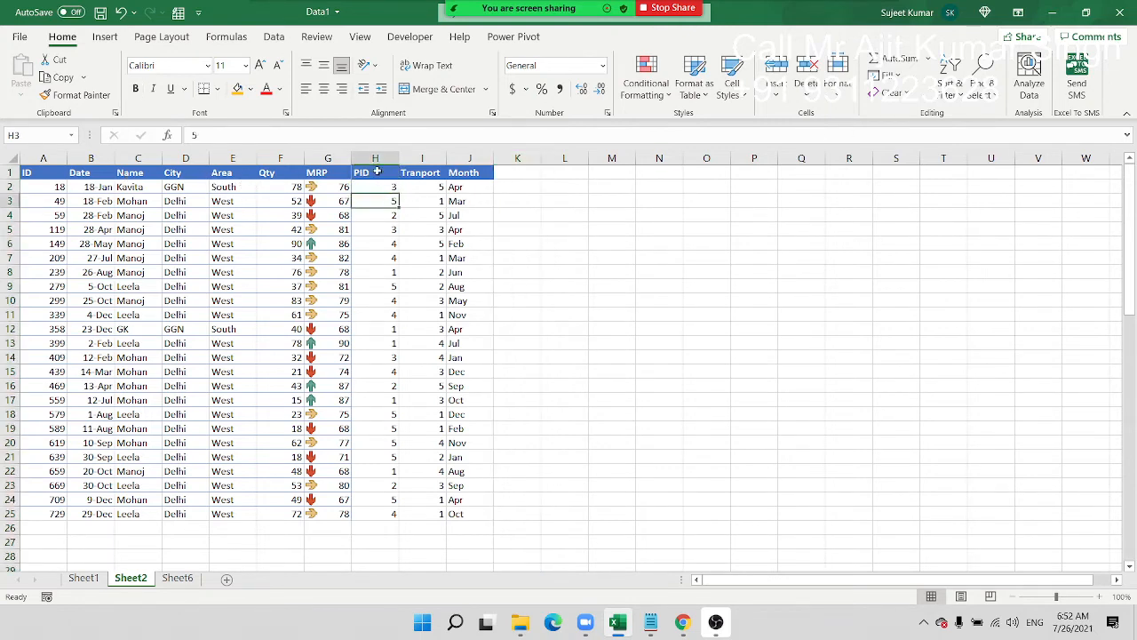
click(952, 87)
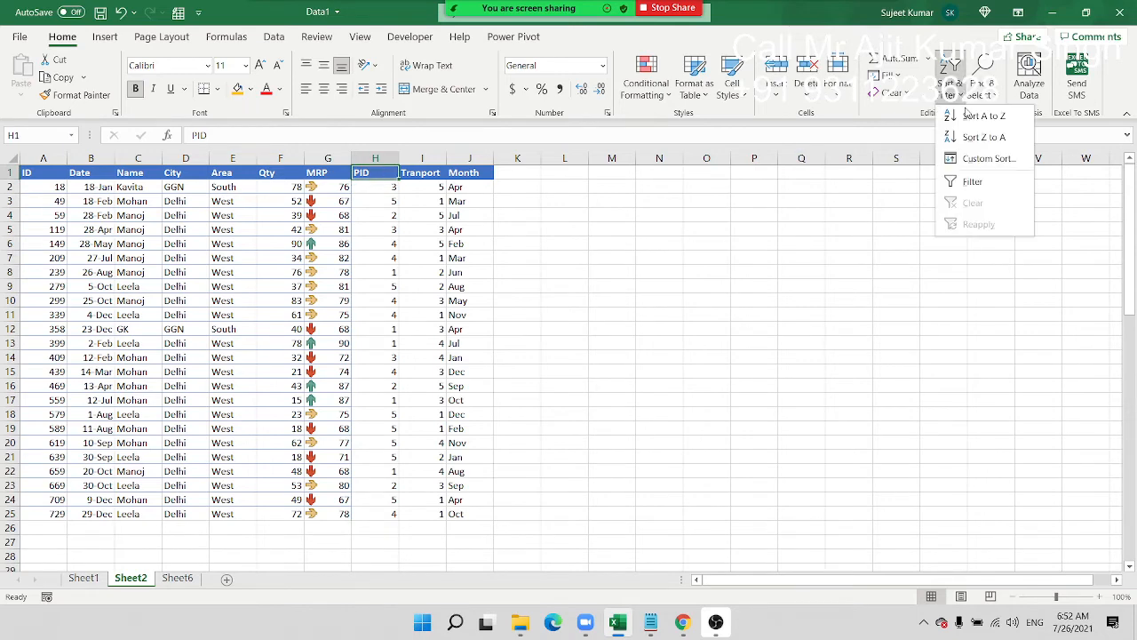
click(984, 116)
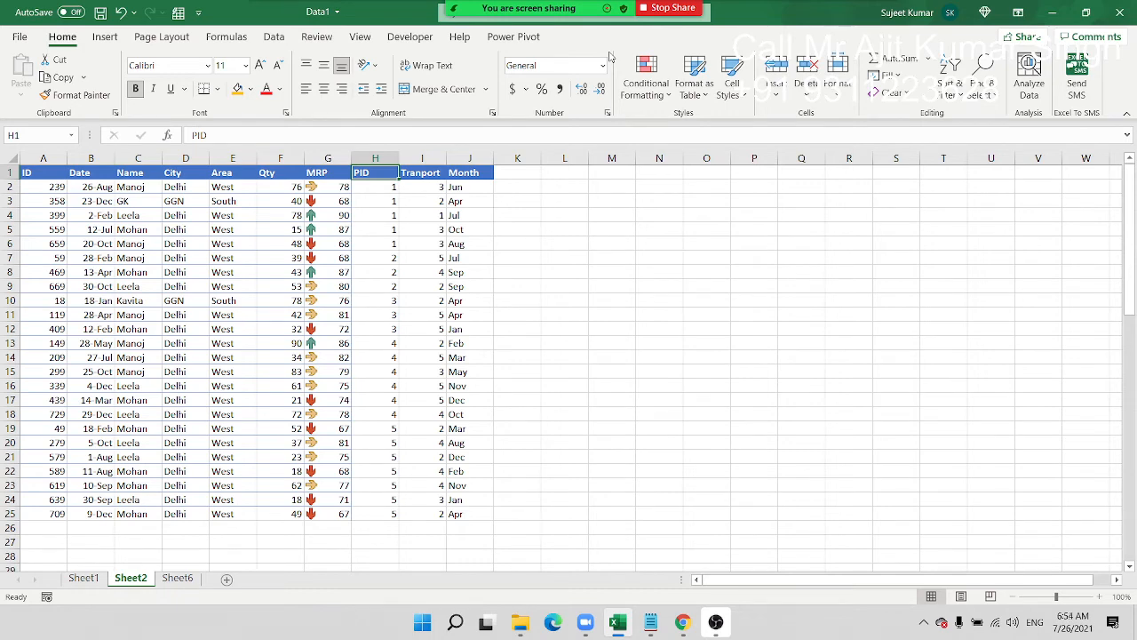
- End the Zoom meeting for all participants
mouse_move(609, 7)
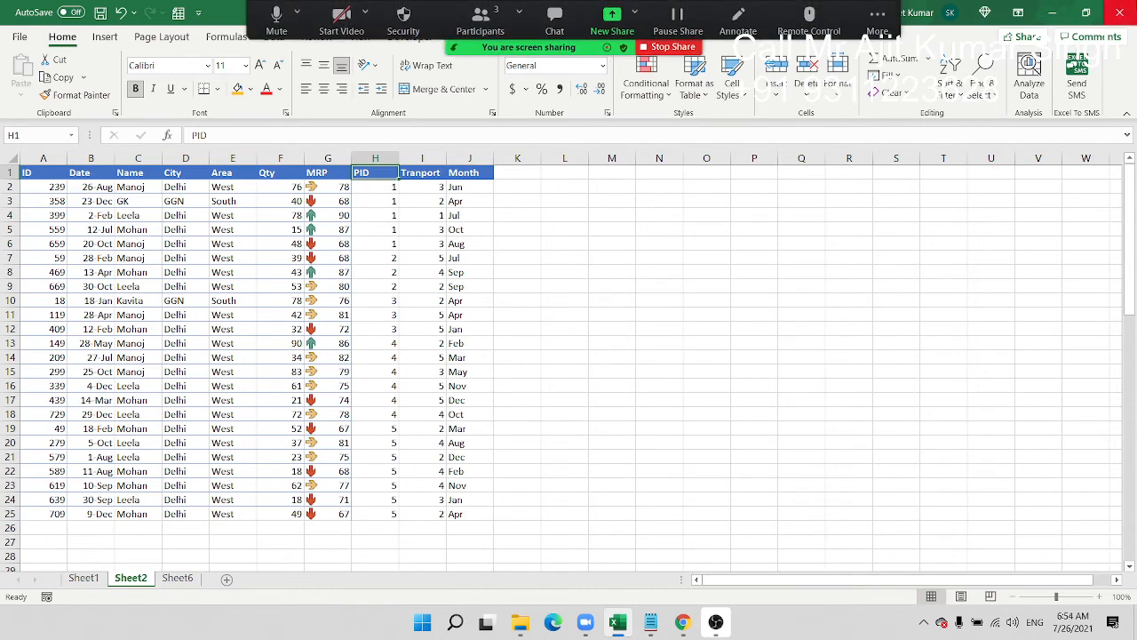
click(877, 15)
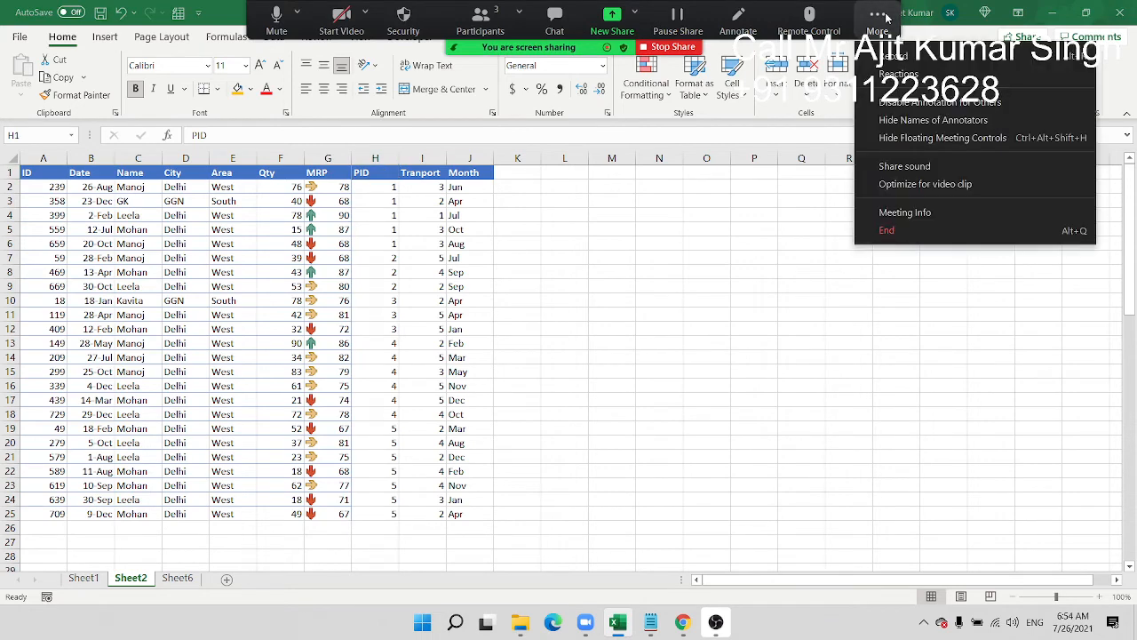
click(902, 232)
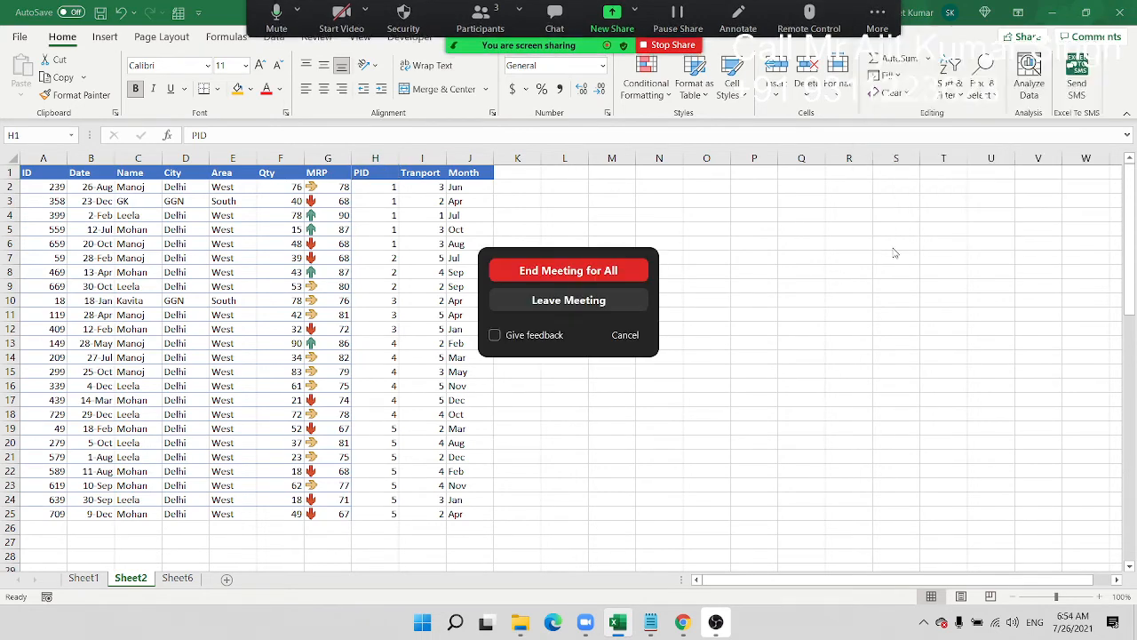
click(618, 272)
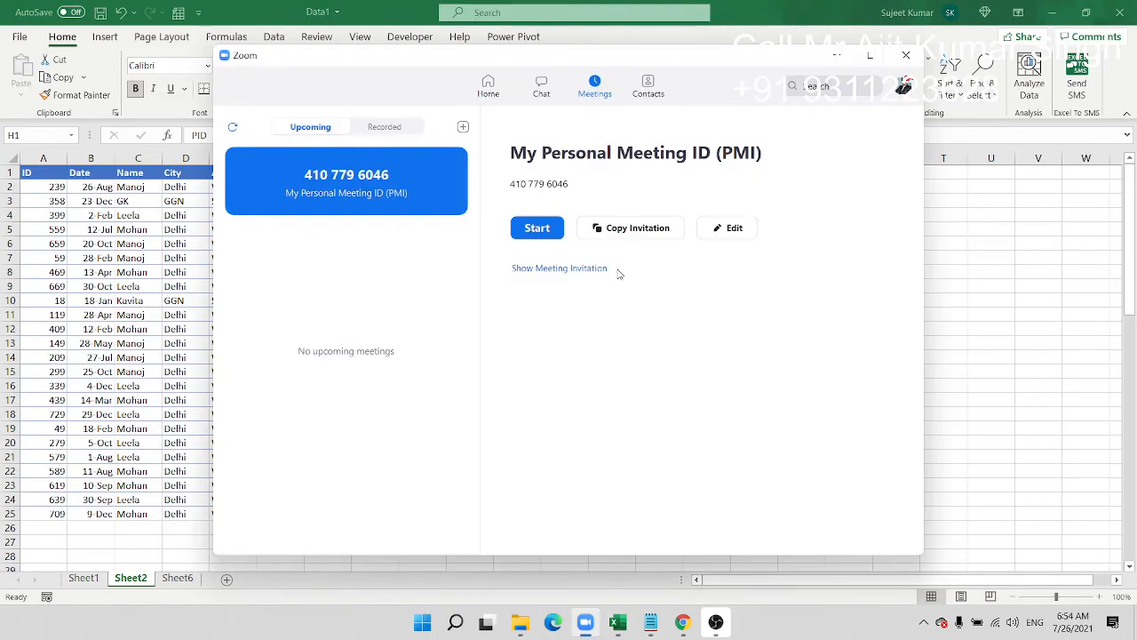
- Switch to Chrome and check the most recent WhatsApp chats, including the group chat
click(682, 624)
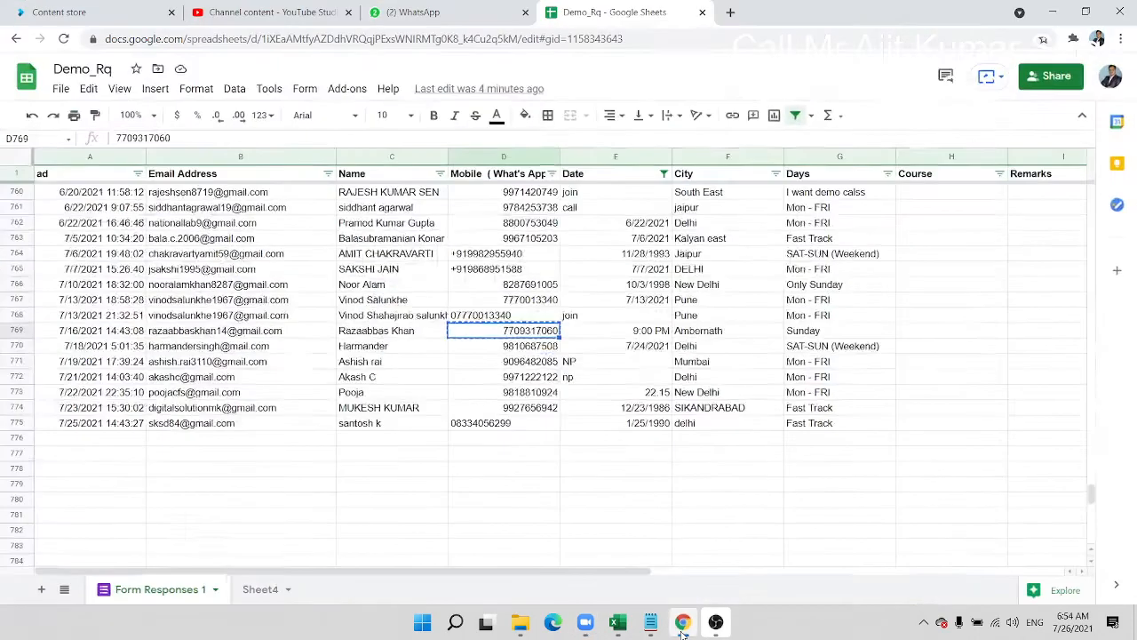
click(493, 24)
click(223, 246)
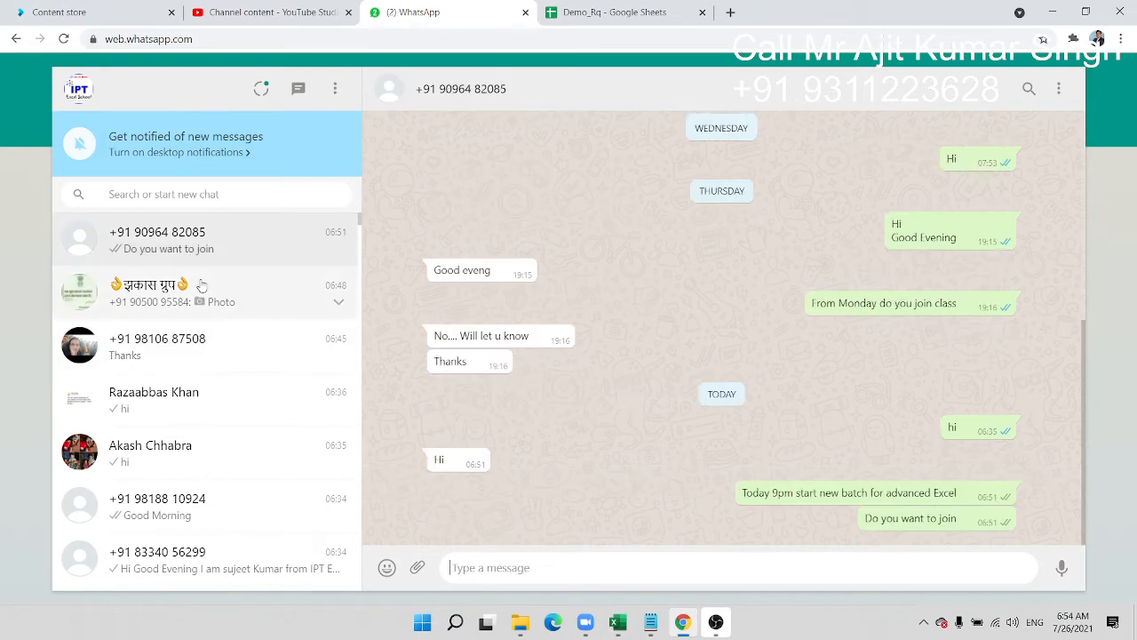
click(187, 294)
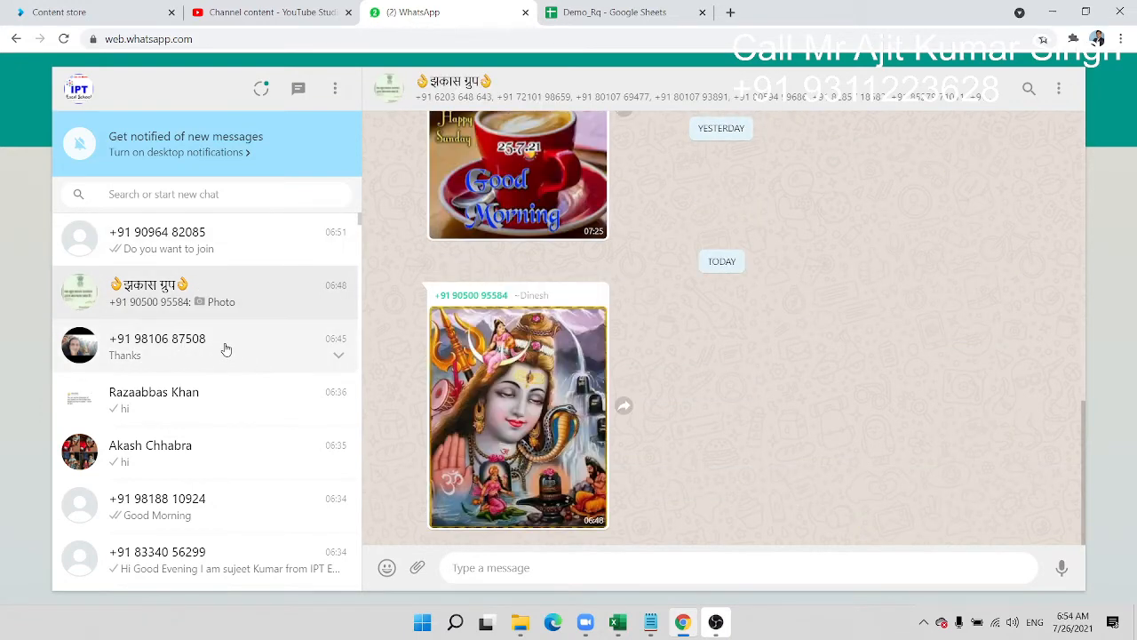
click(227, 347)
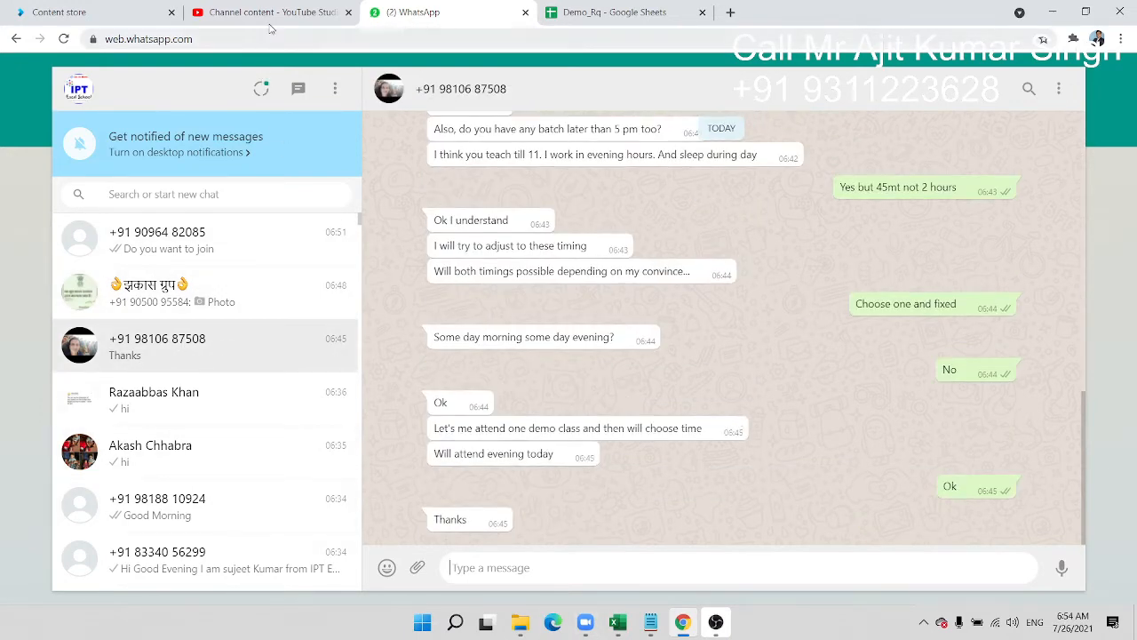
- Check the video draft in YouTube Studio, and search Google for "mis training" in a new browser tab
click(272, 20)
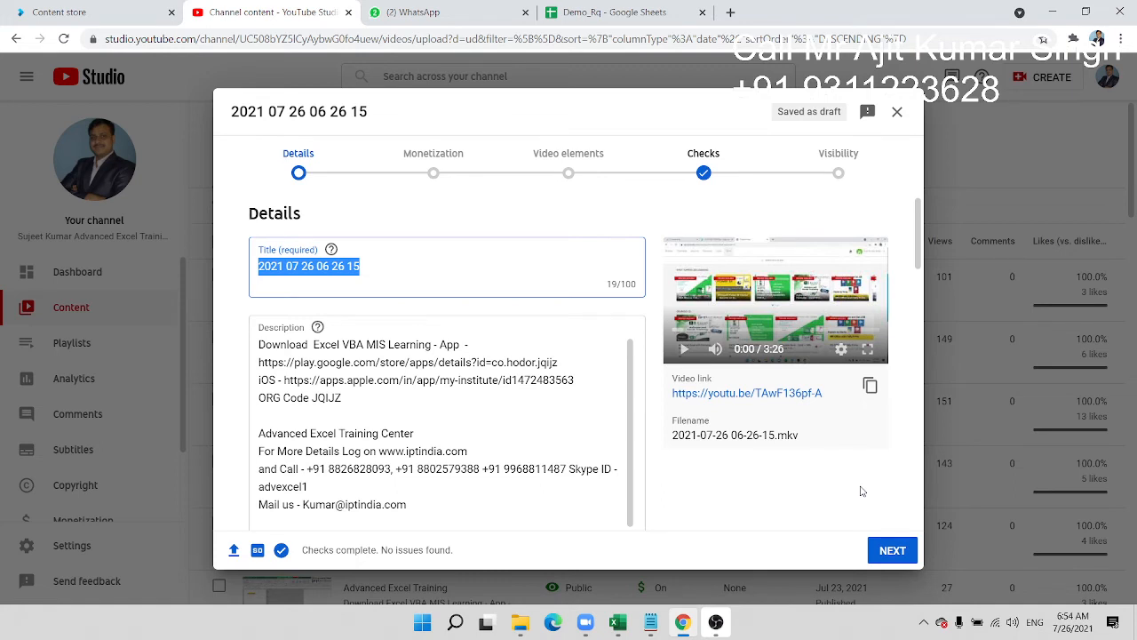
click(731, 12)
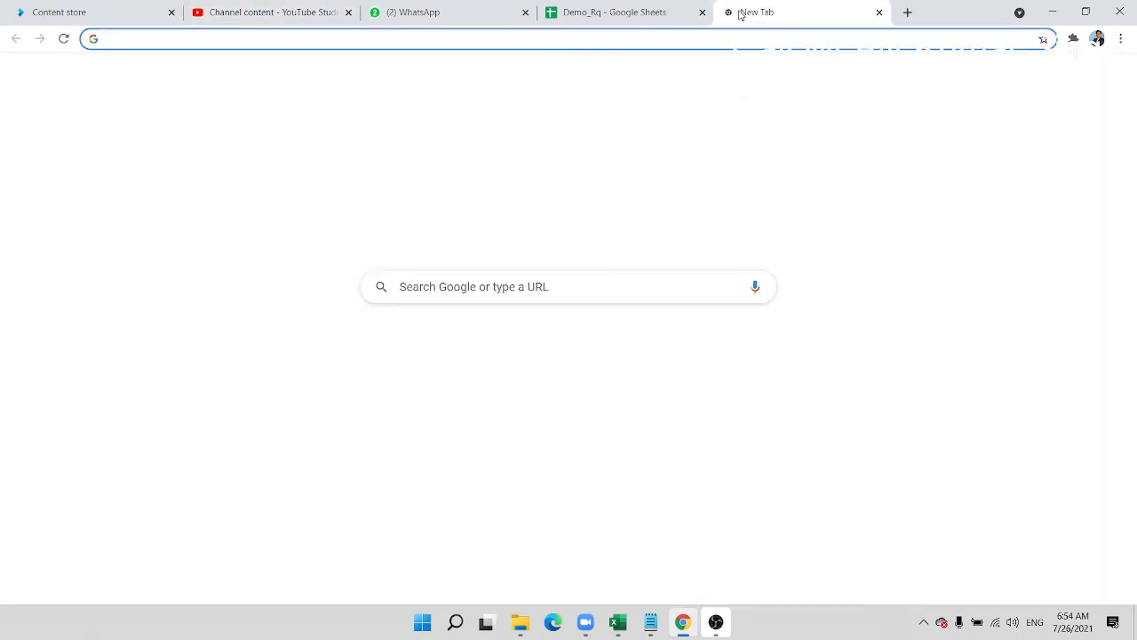
text(goo)
key(Return)
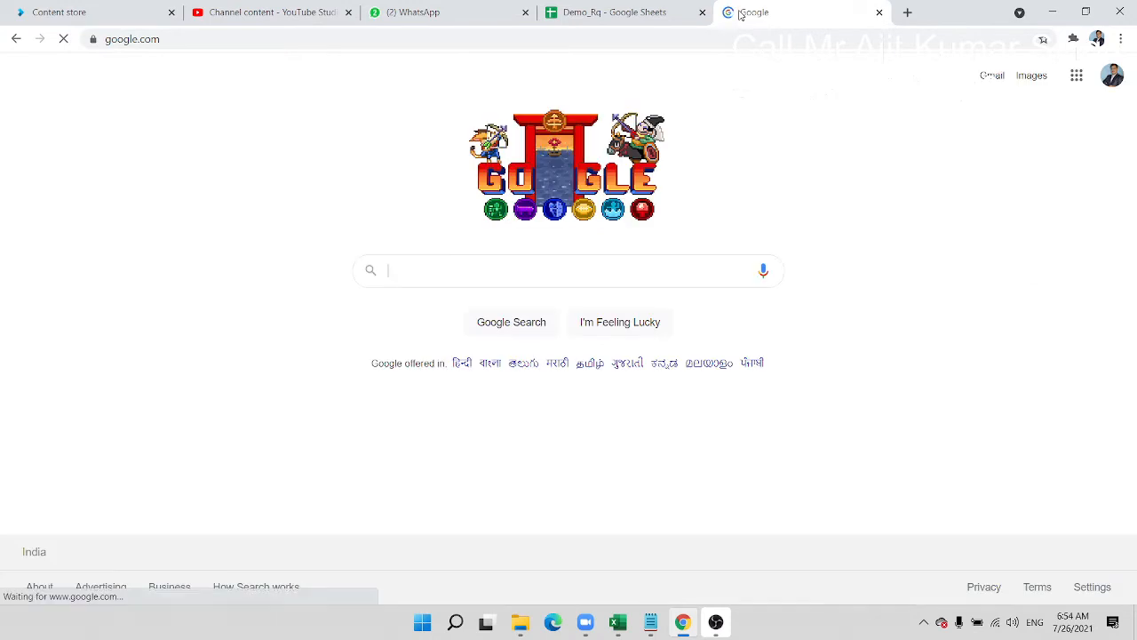
text(MIS)
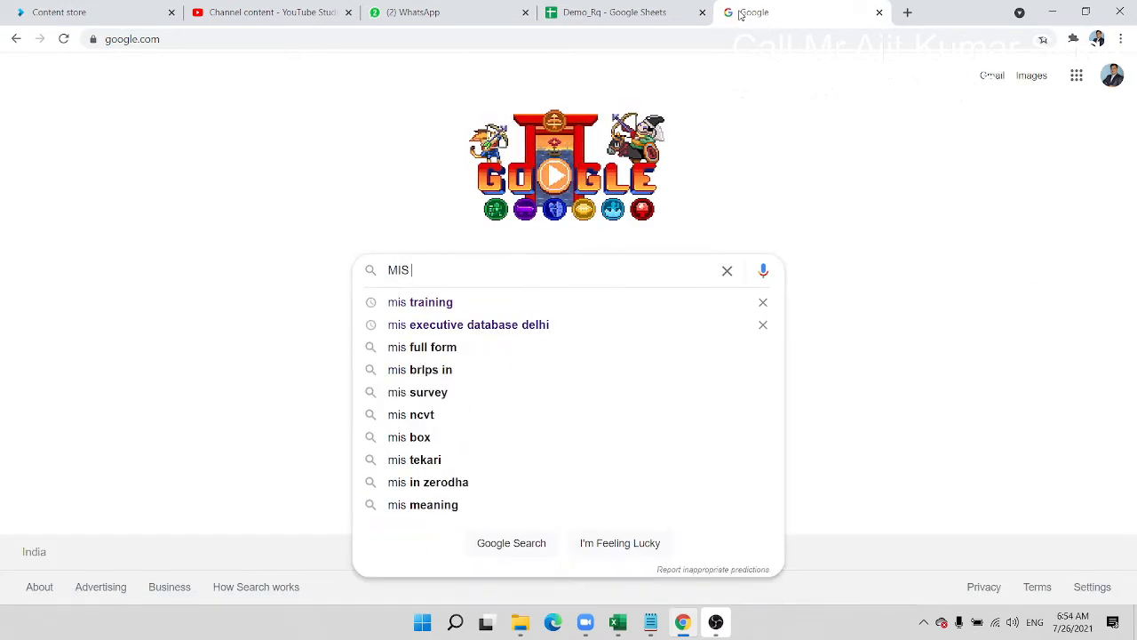
key(Down)
key(Return)
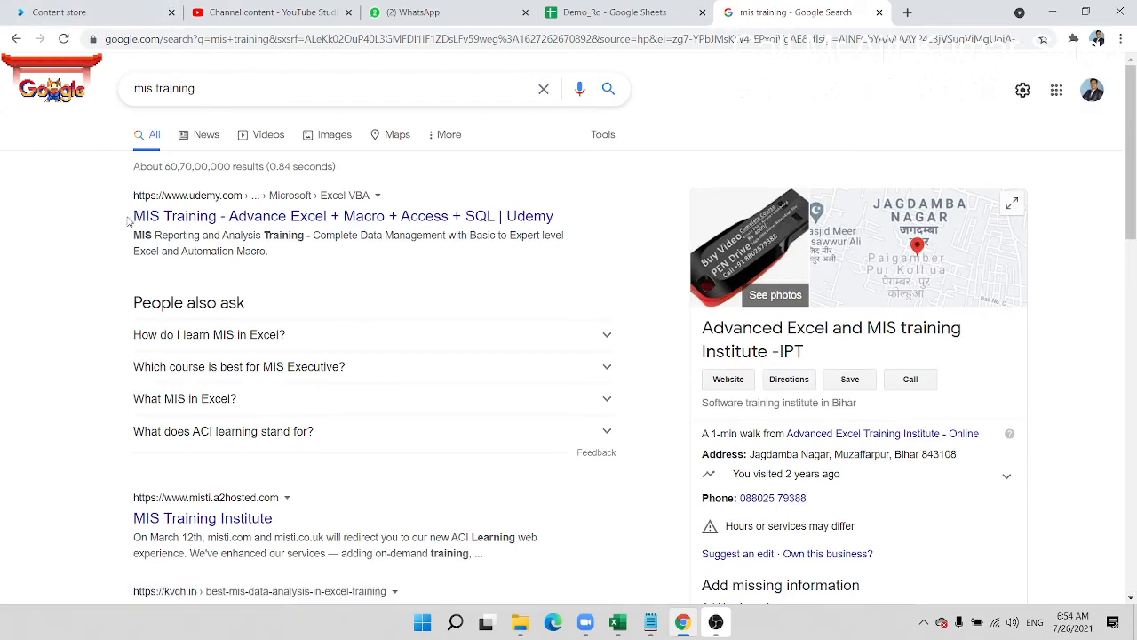
- Copy "MIS Training - Advance Excel + Macro + Access + SQL" from the Udemy search result and use it as the YouTube draft's title
drag(128, 221, 494, 217)
key(ctrl+c)
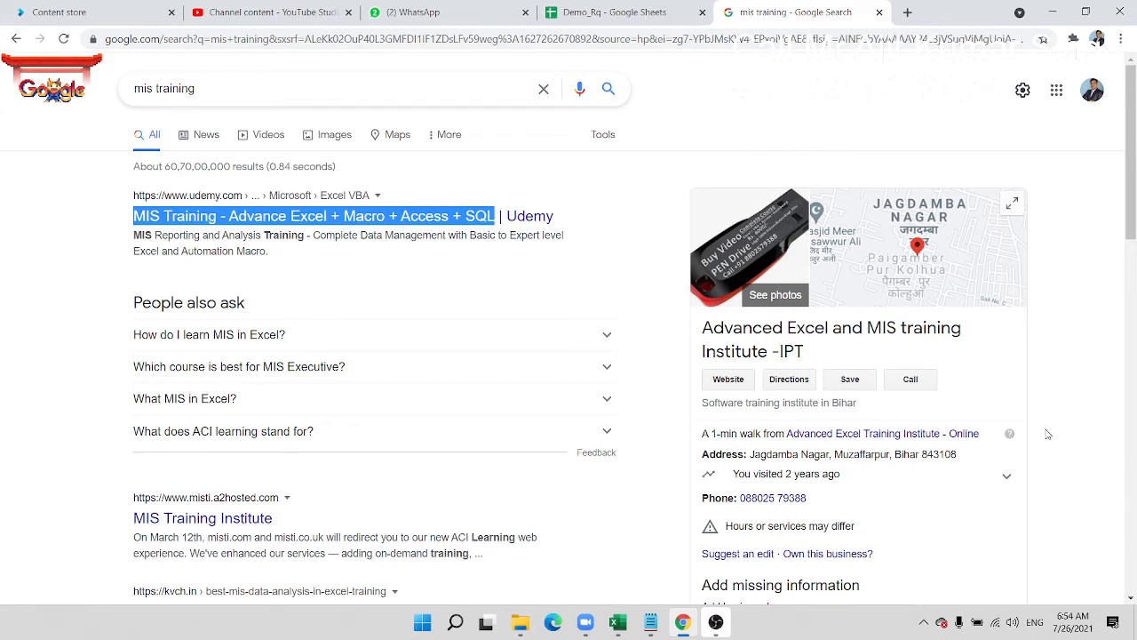
scroll(283, 247, down, 3)
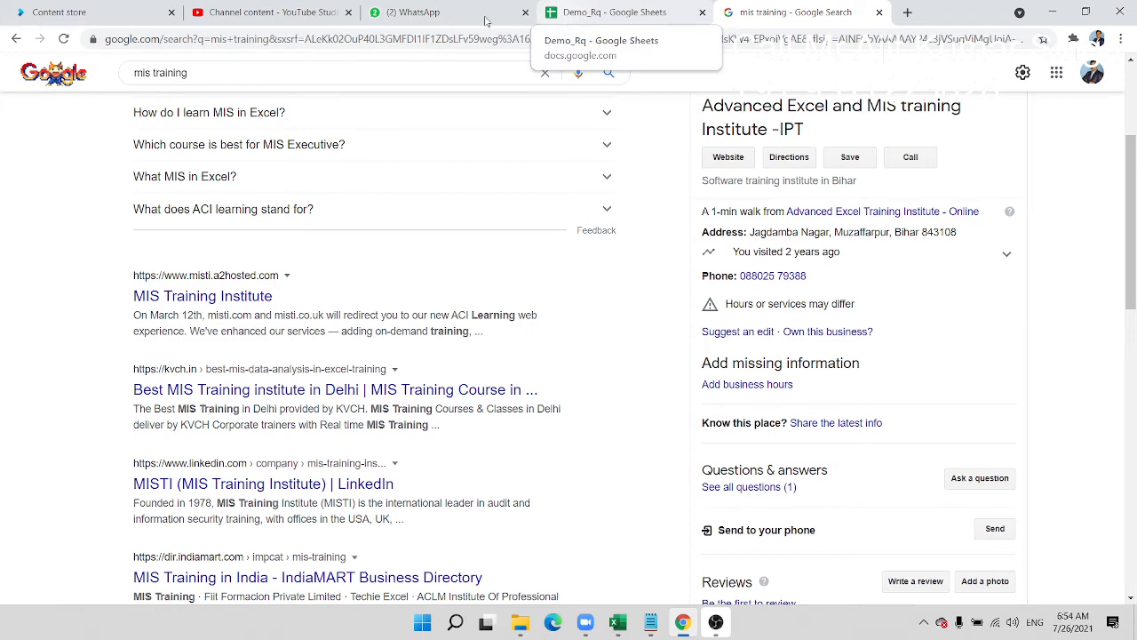
click(425, 19)
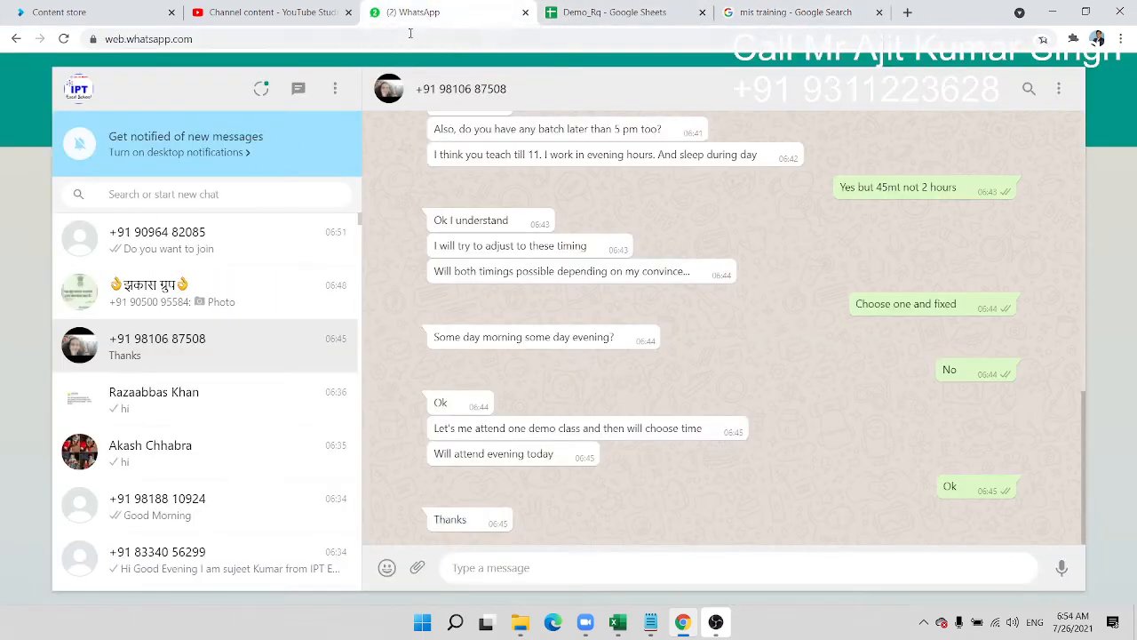
click(284, 13)
key(ctrl+v)
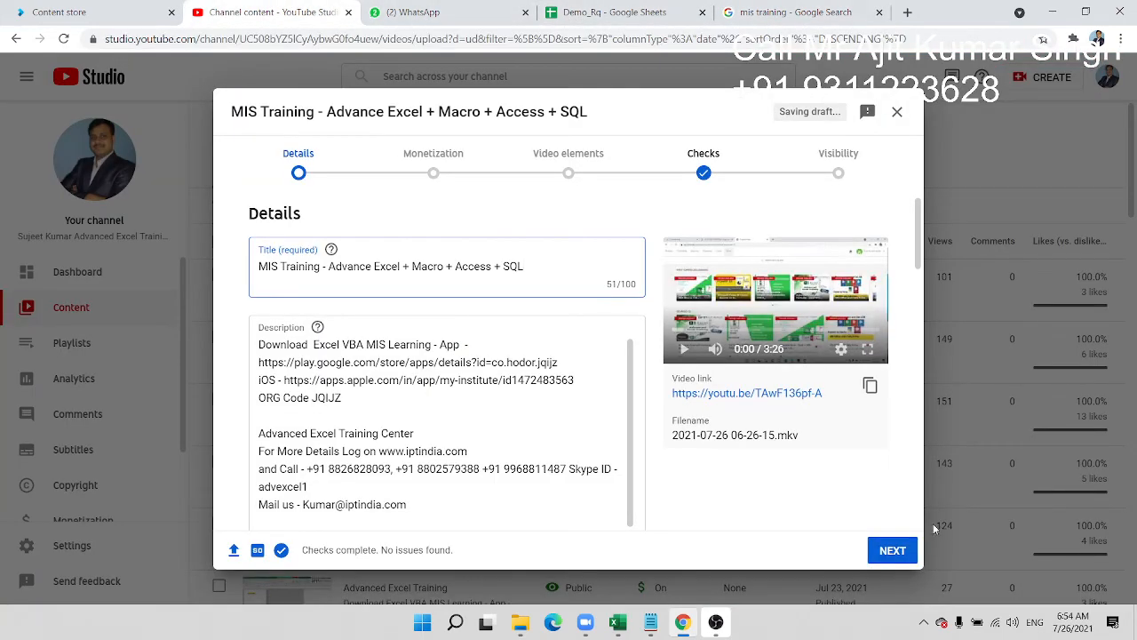
- Turn monetization on for the video draft
click(891, 551)
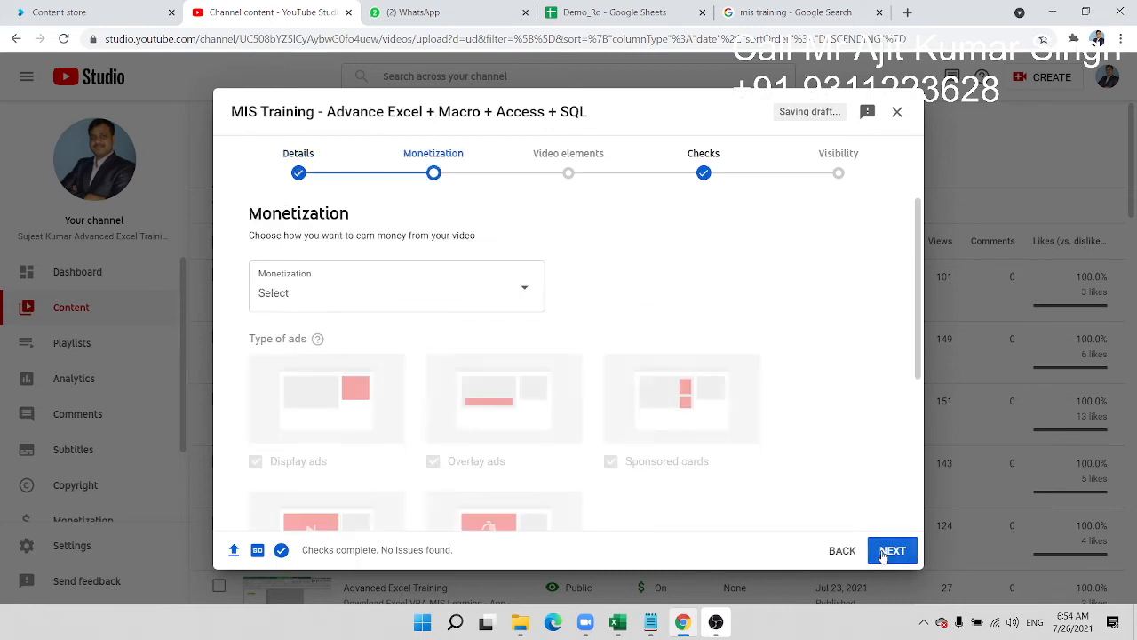
click(373, 294)
click(275, 286)
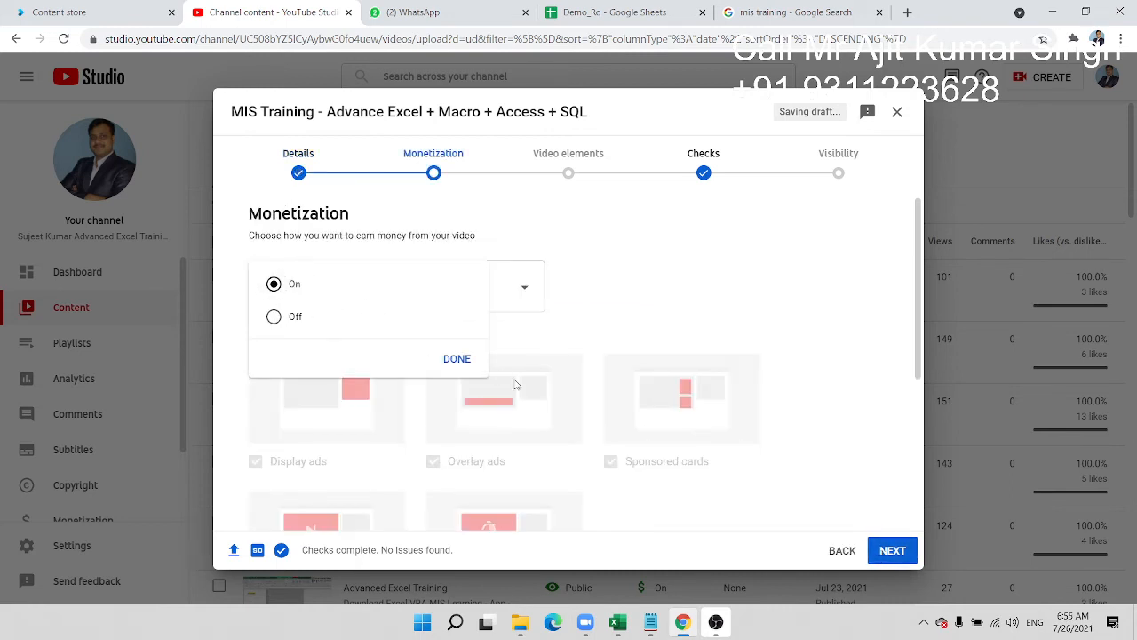
click(458, 359)
- Rate the video's inappropriate language as abbreviated, censored, or light profanity, and submit the ad suitability rating
click(897, 550)
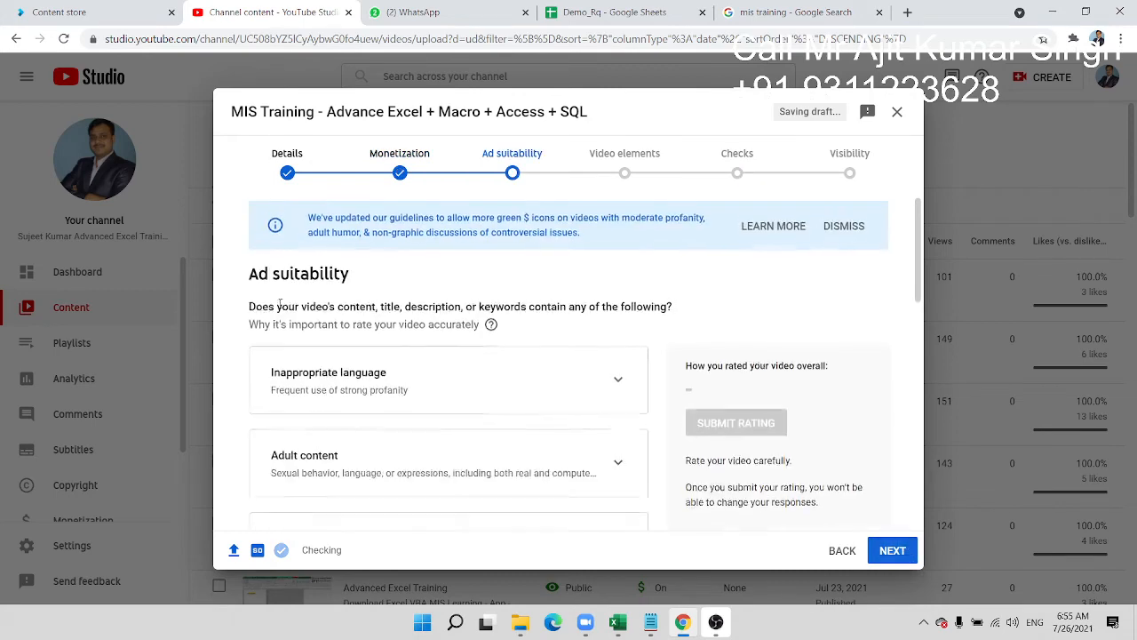
click(292, 388)
click(278, 427)
click(700, 429)
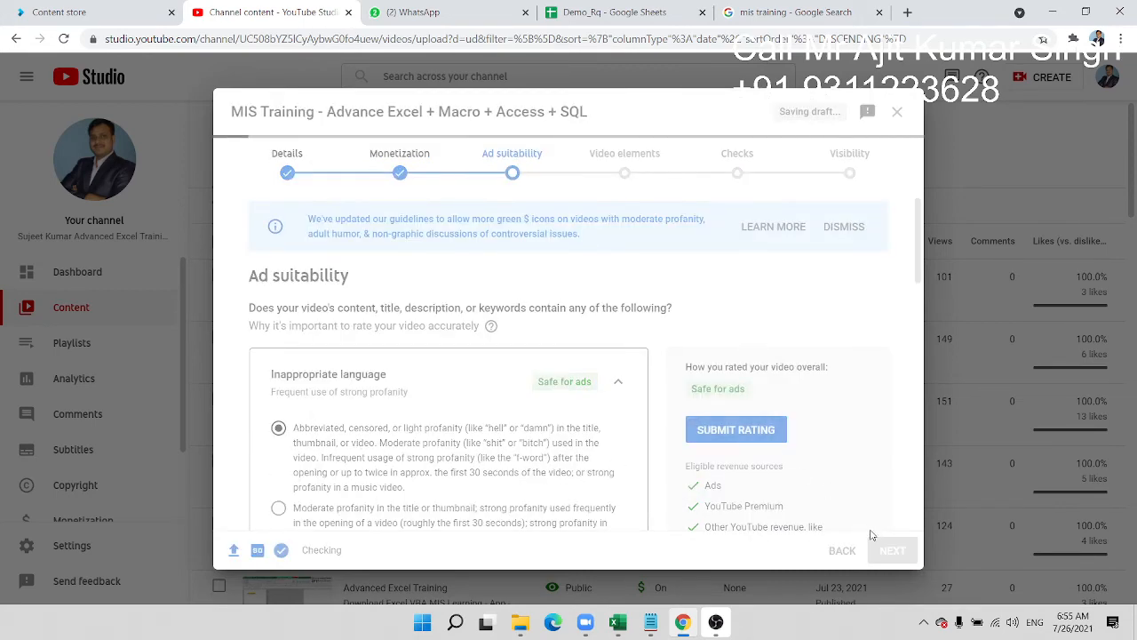
click(886, 556)
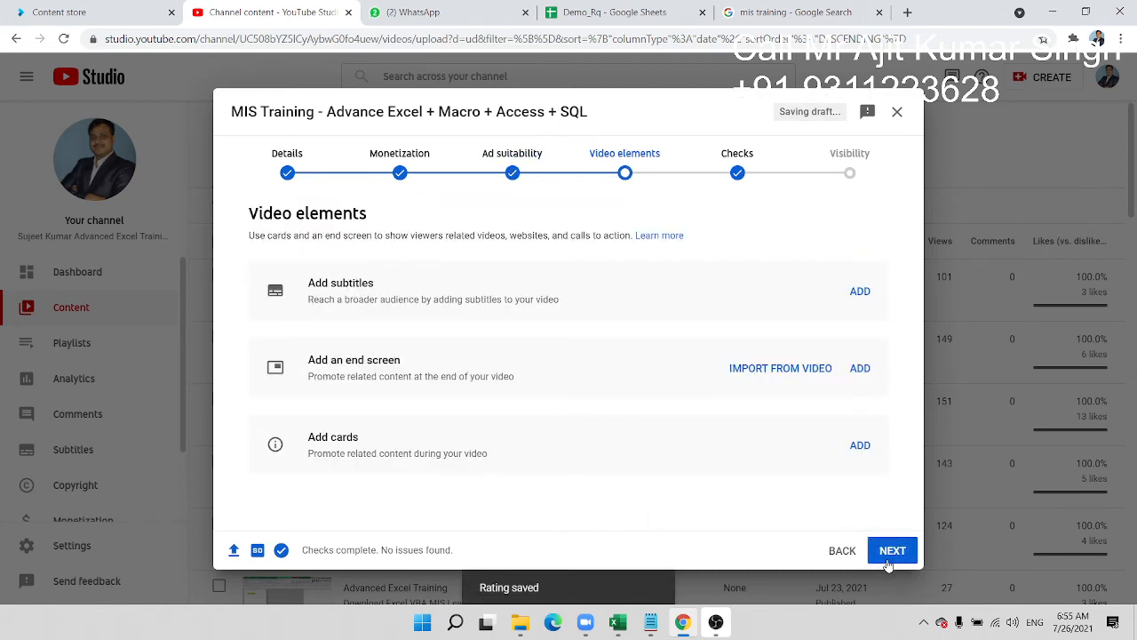
- Skip the video elements and checks, and publish the video with Public visibility
click(888, 560)
click(906, 557)
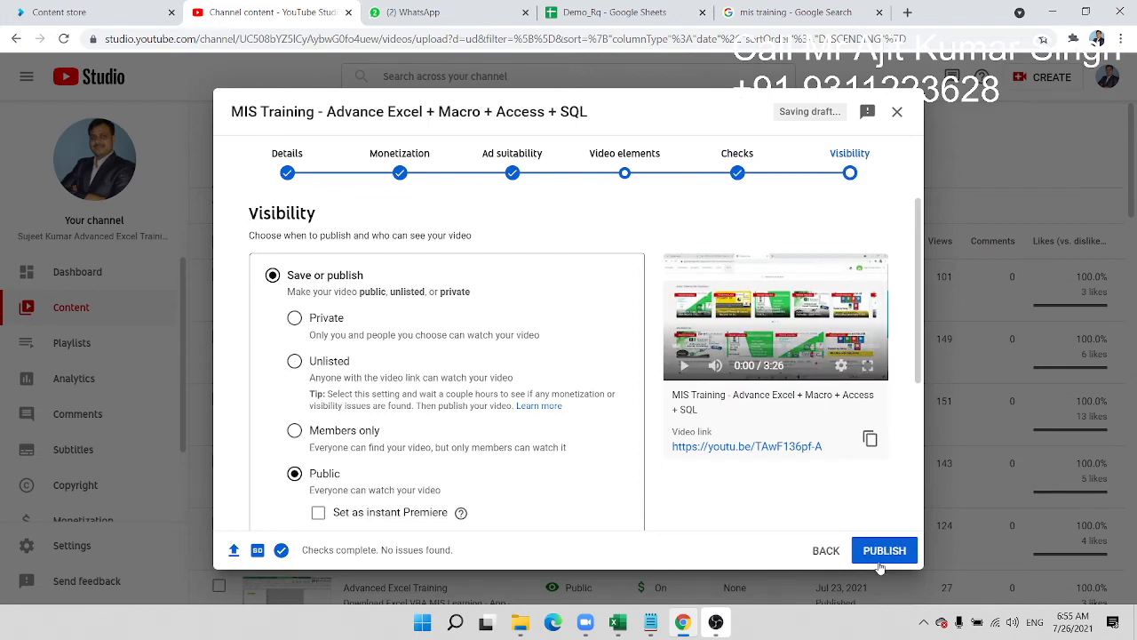
click(880, 566)
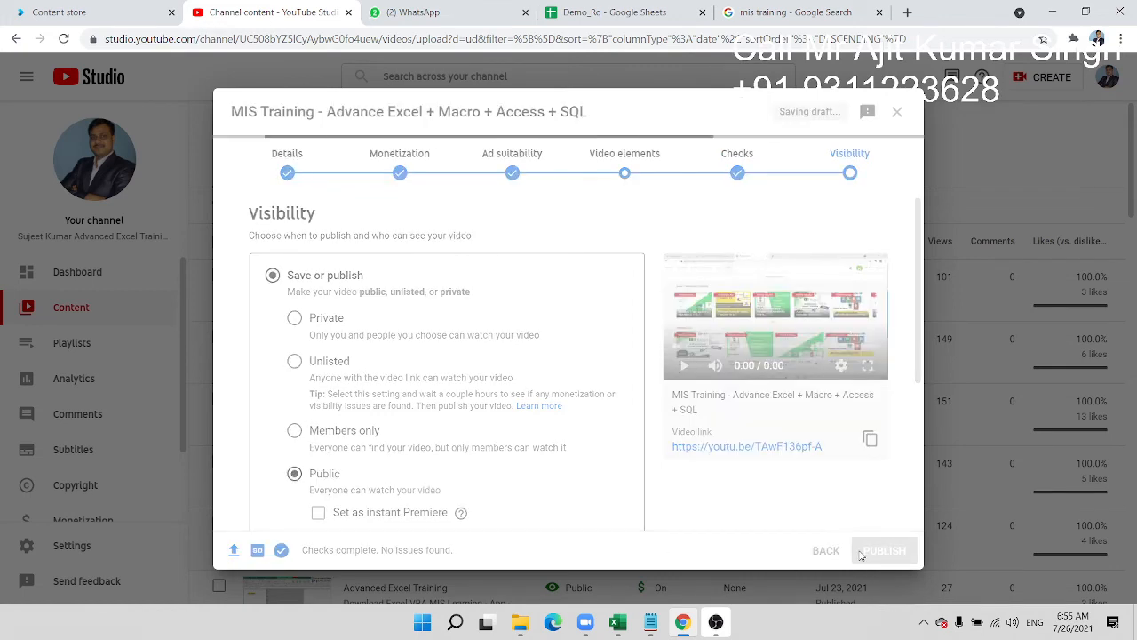
- Search the computer for "moz" and launch Firefox
key(super)
text(m)
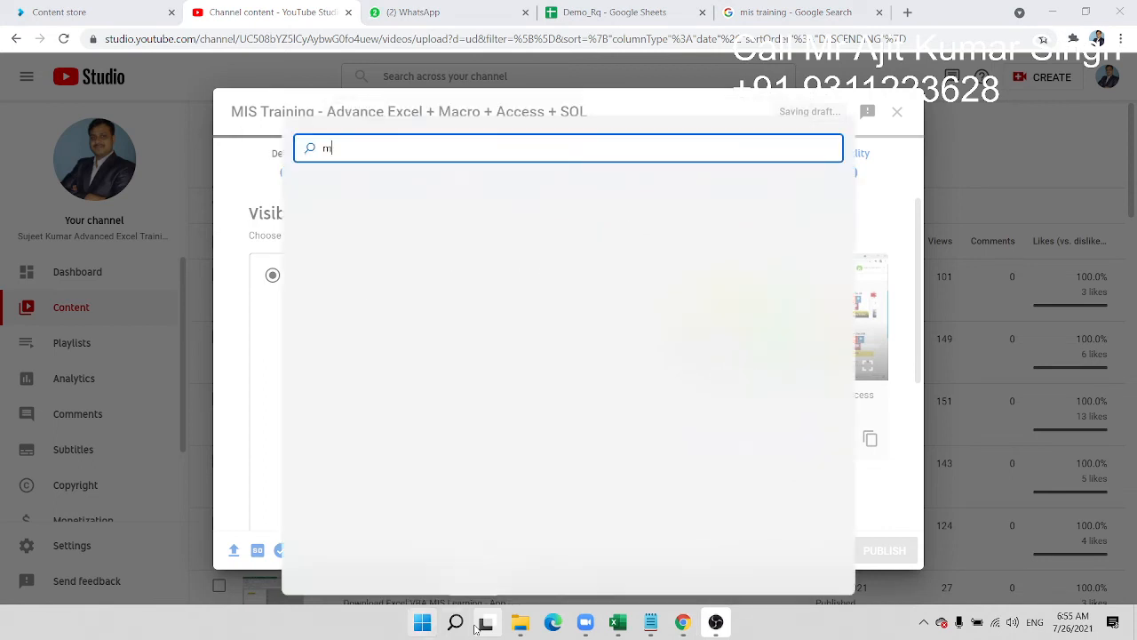
text(oz)
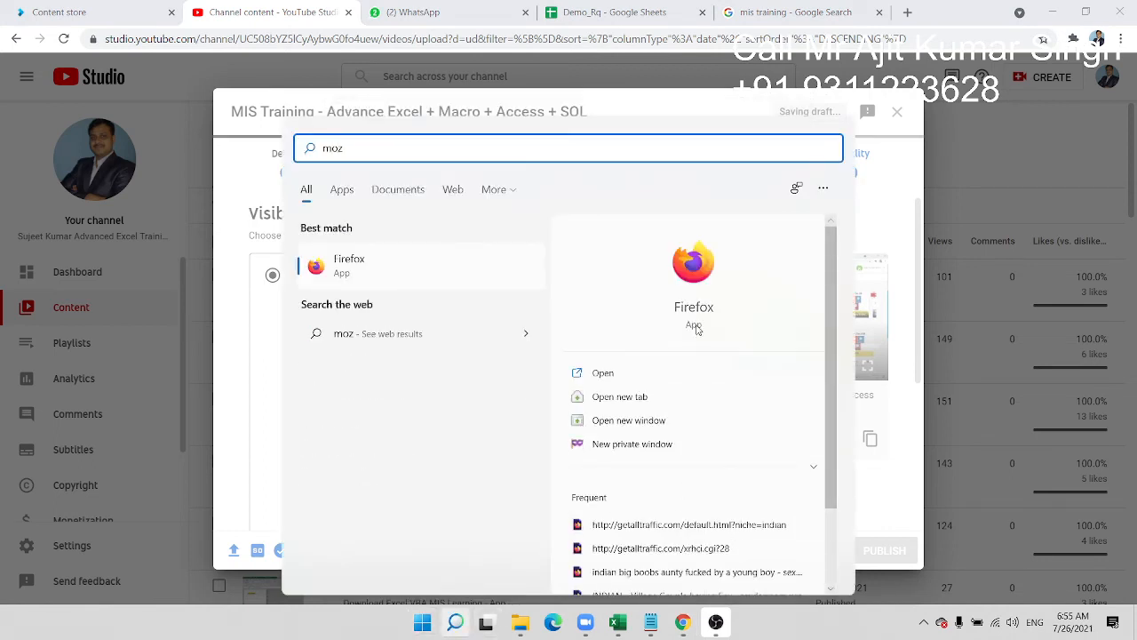
key(Escape)
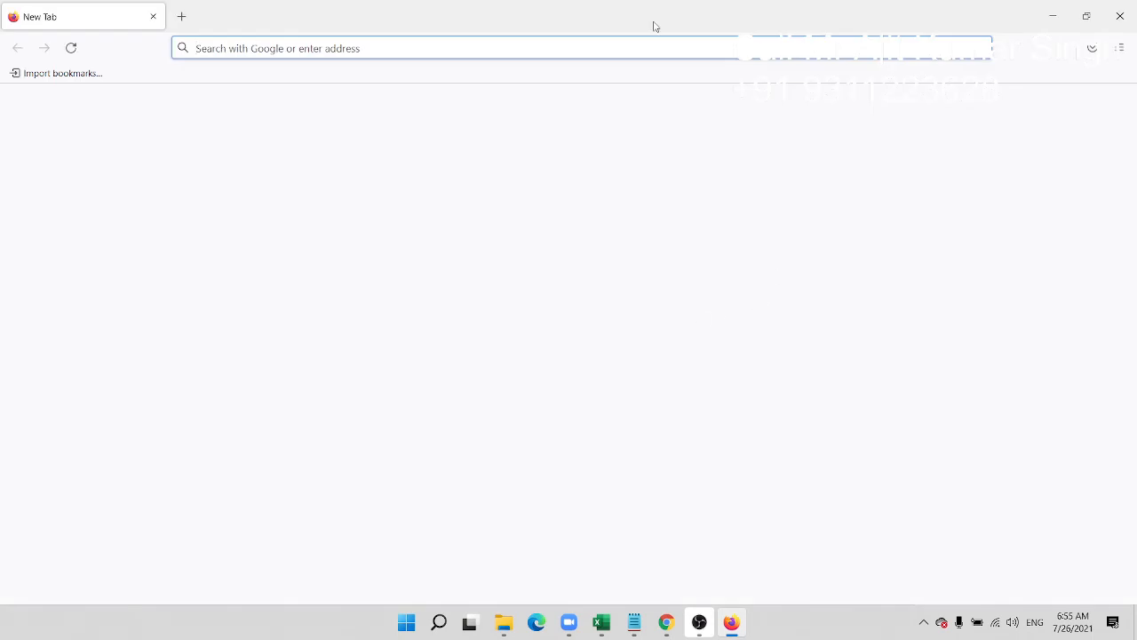
- Decline making Firefox the primary browser and open the YouTube Studio Channel content page from the address suggestions
text(y)
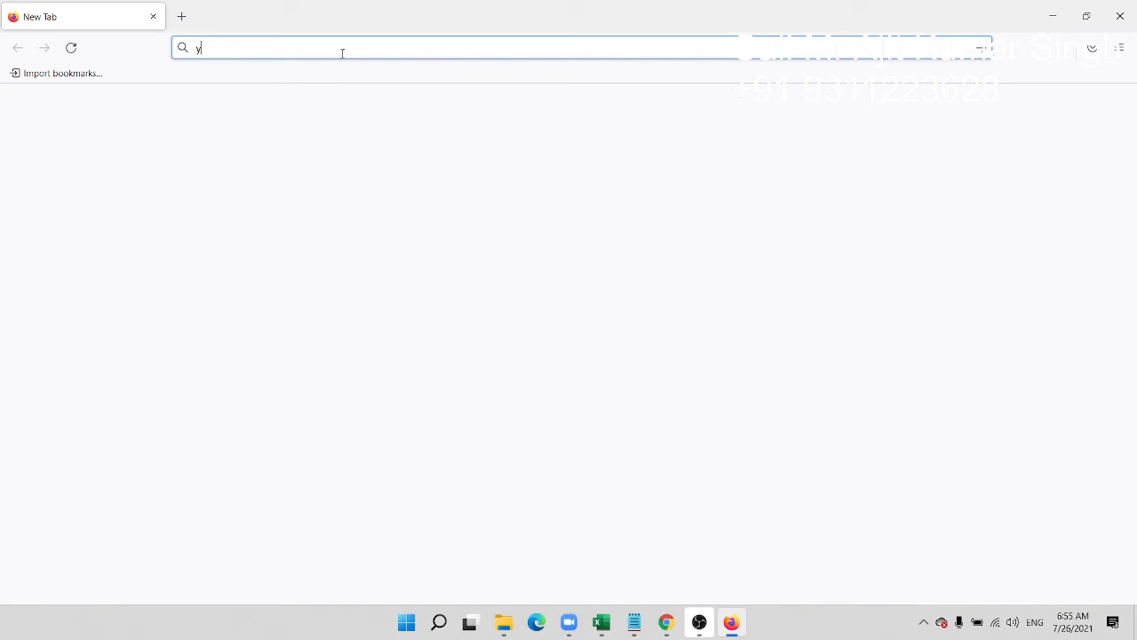
text(ou)
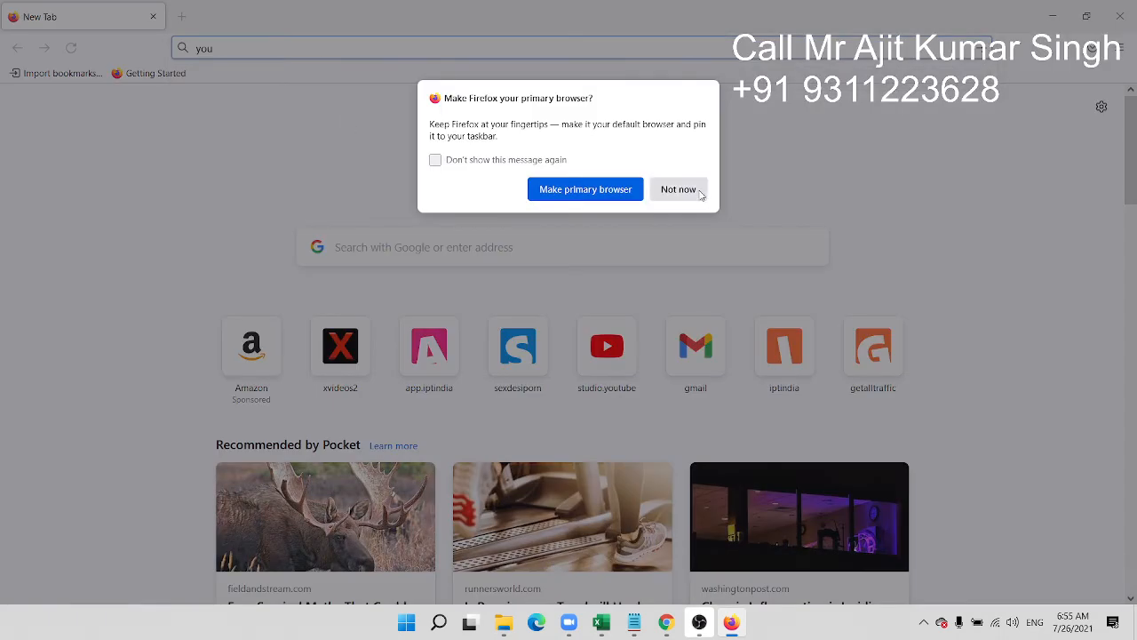
click(698, 191)
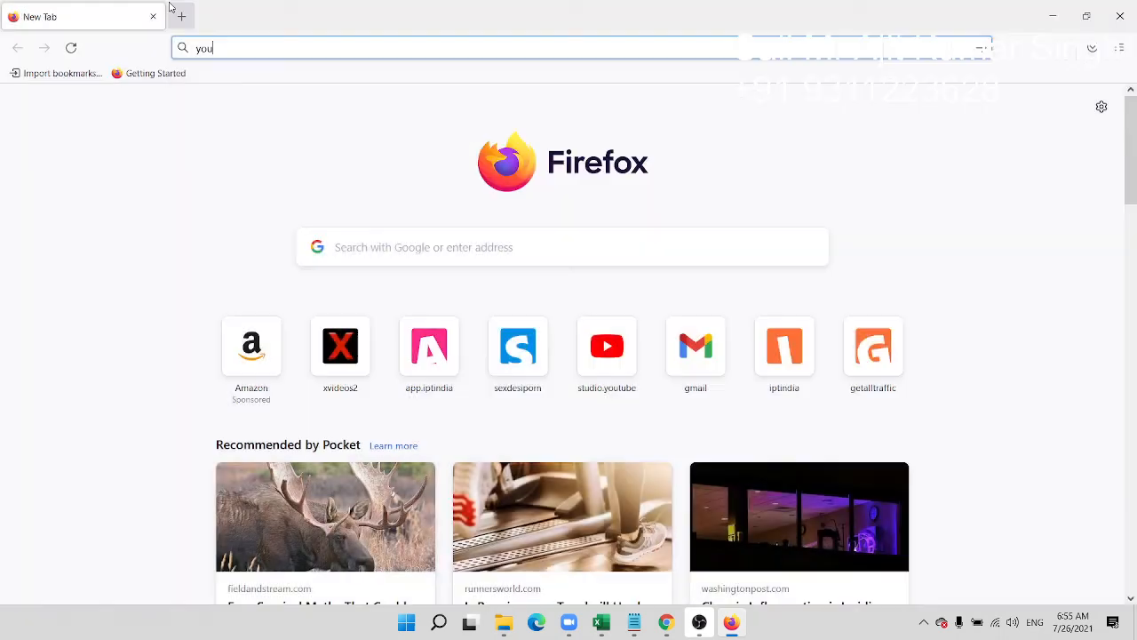
click(252, 48)
key(BackSpace)
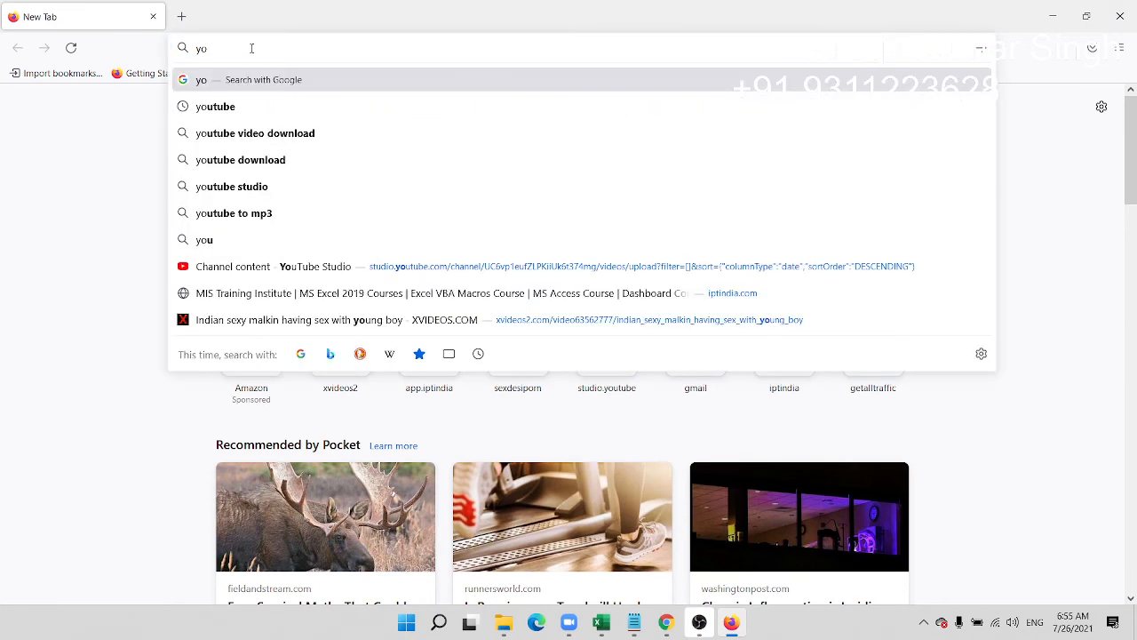
key(Down)
key(Down)
key(Down)
key(Down)
key(Down)
key(Down)
key(Down)
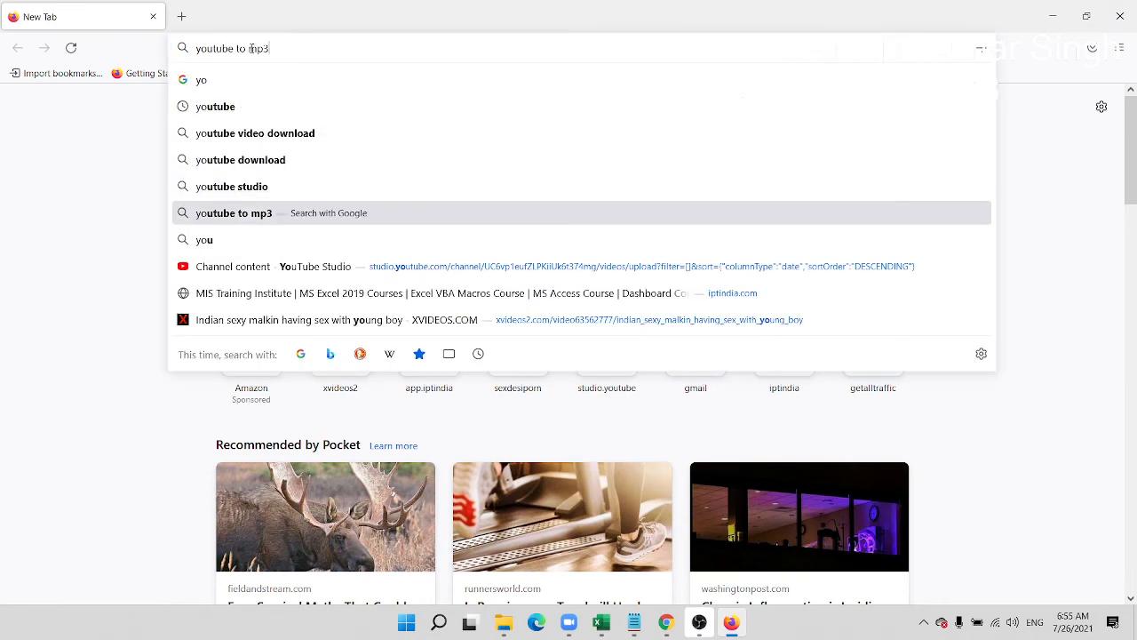
key(Return)
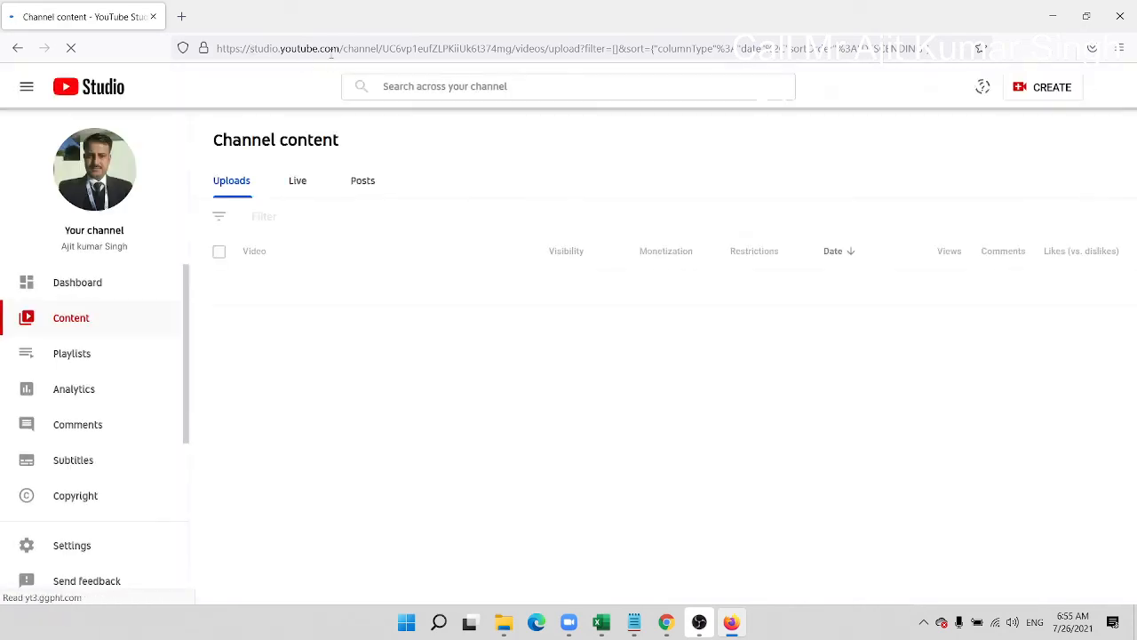
- Open facebook.com in a new browser tab
click(190, 19)
text(fa)
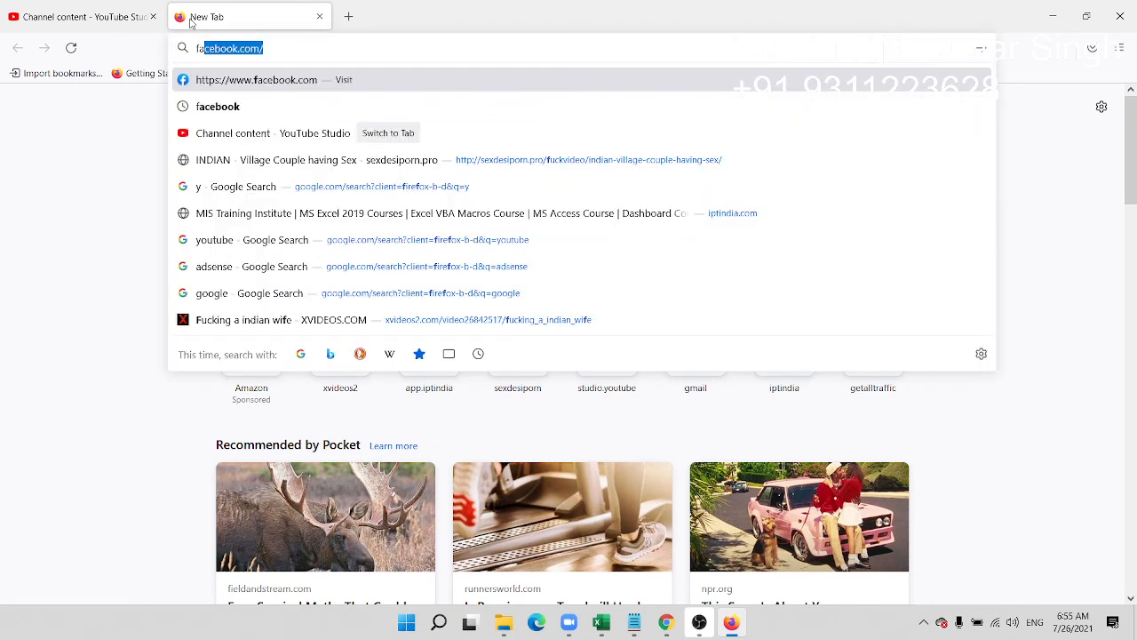
key(Return)
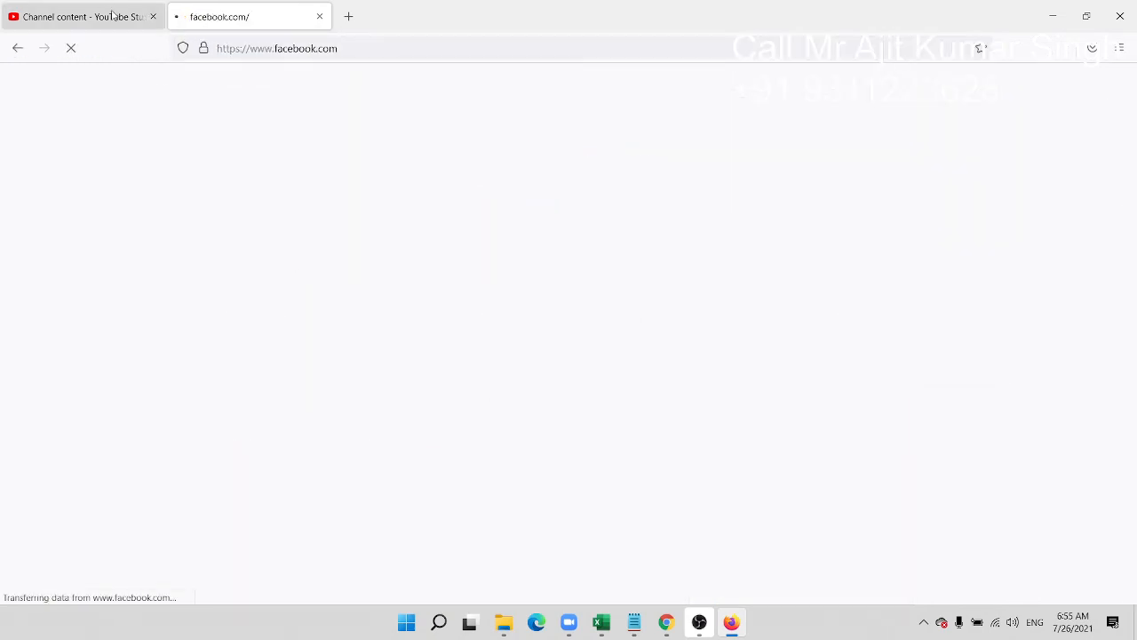
- Return to YouTube Studio and examine the channel analytics overview, including the latest daily views and the 48-hour realtime chart
click(103, 19)
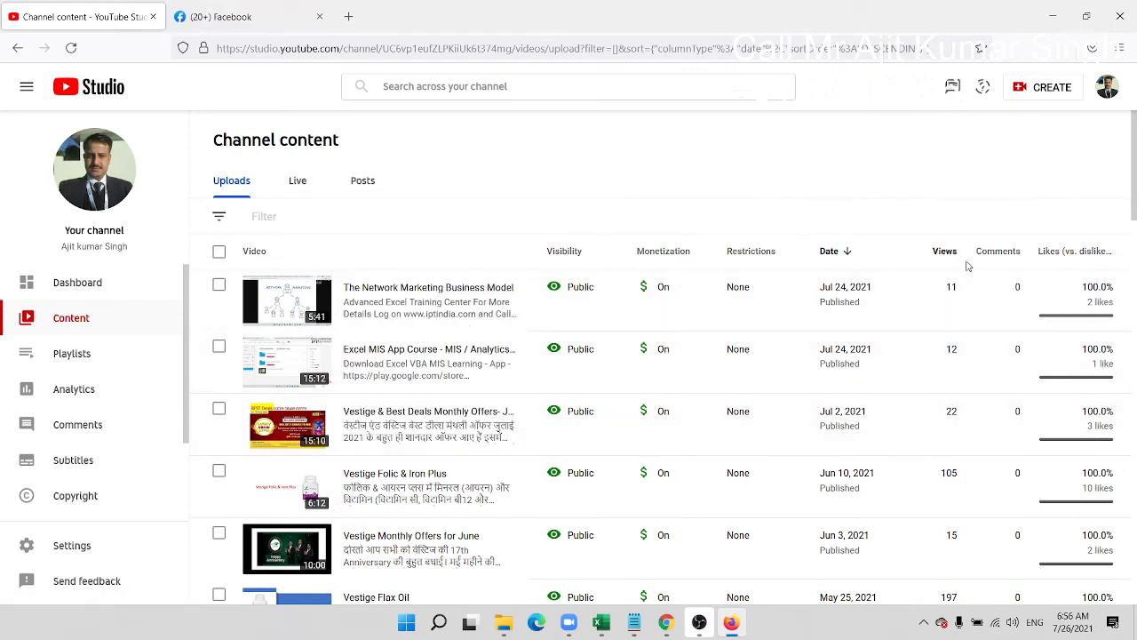
click(64, 397)
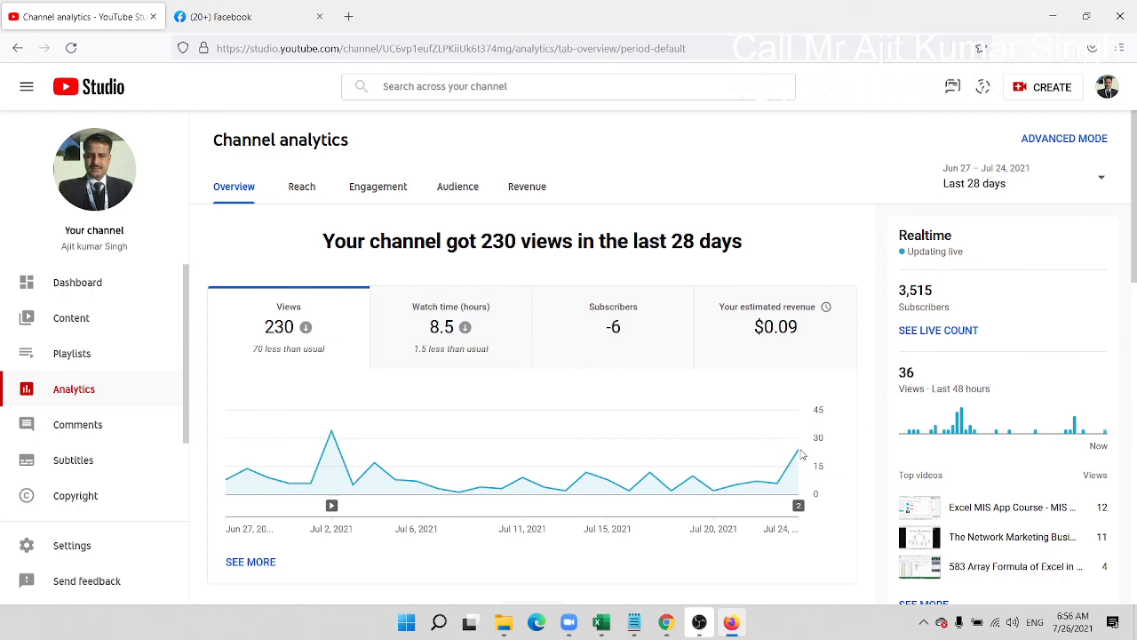
mouse_move(797, 456)
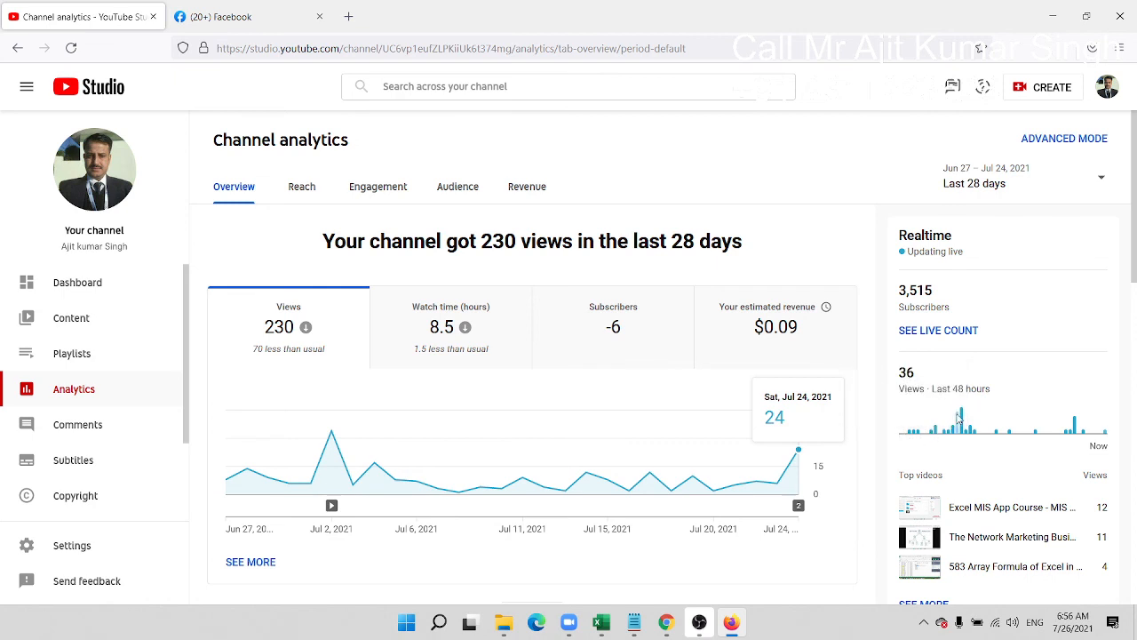
mouse_move(959, 418)
- Go back to the channel content, start a video upload, and browse the Videos folder for the recording
click(72, 320)
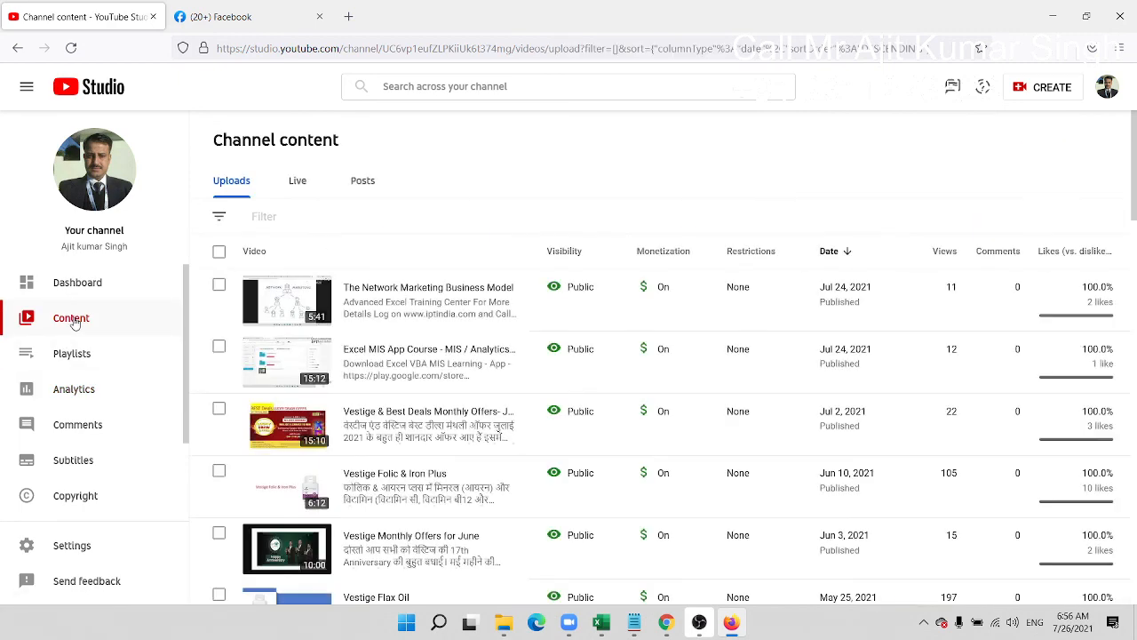
click(1036, 88)
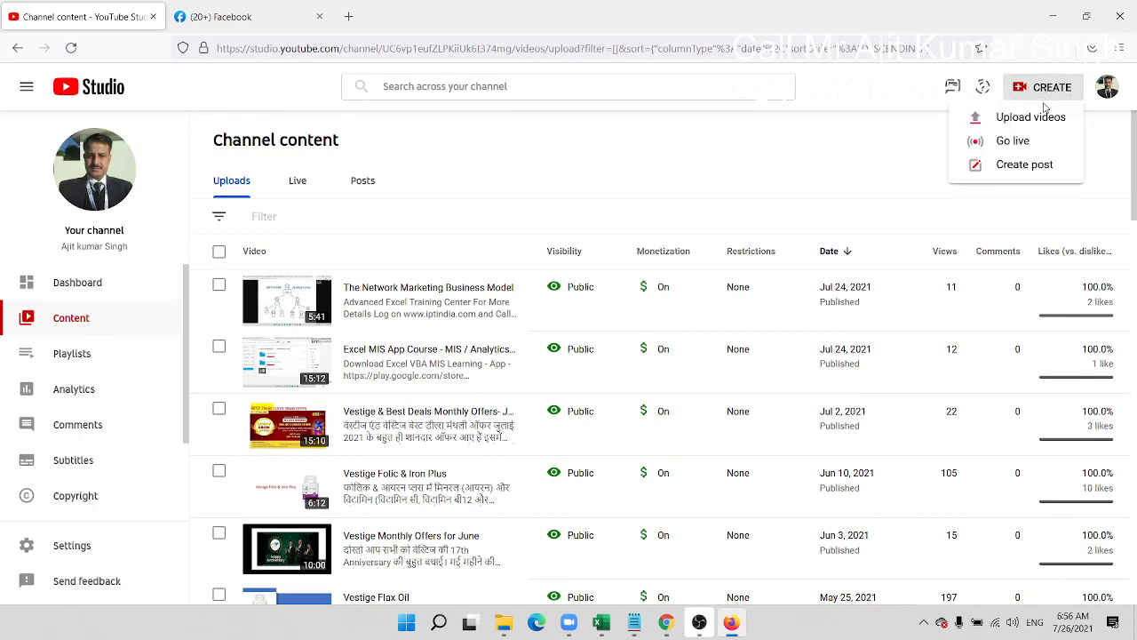
click(1024, 120)
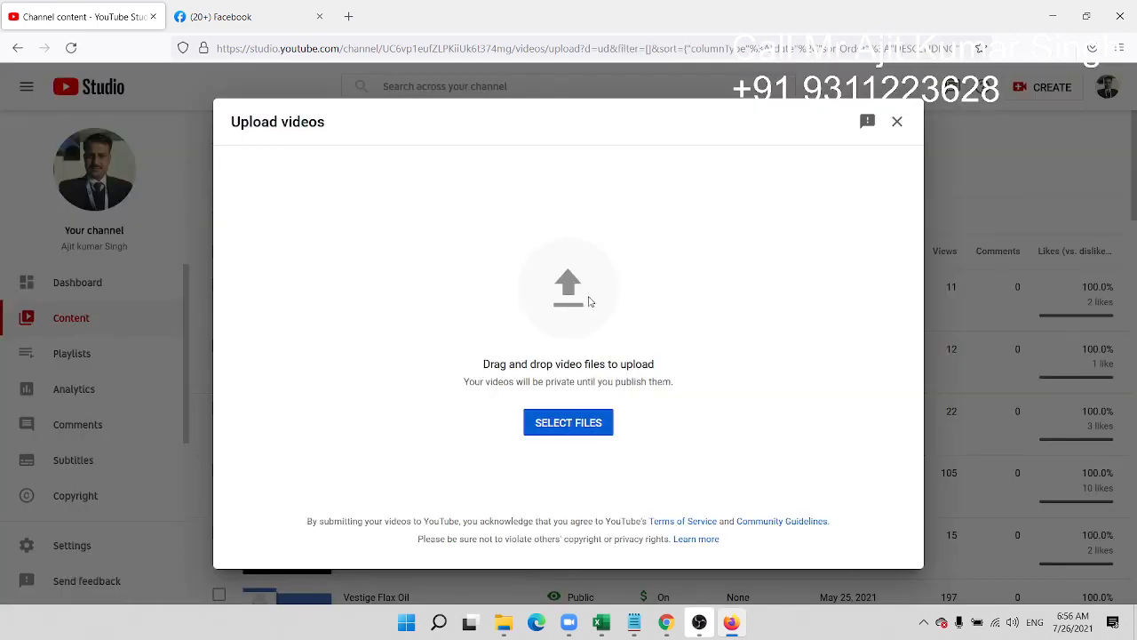
click(588, 302)
scroll(389, 247, down, 3)
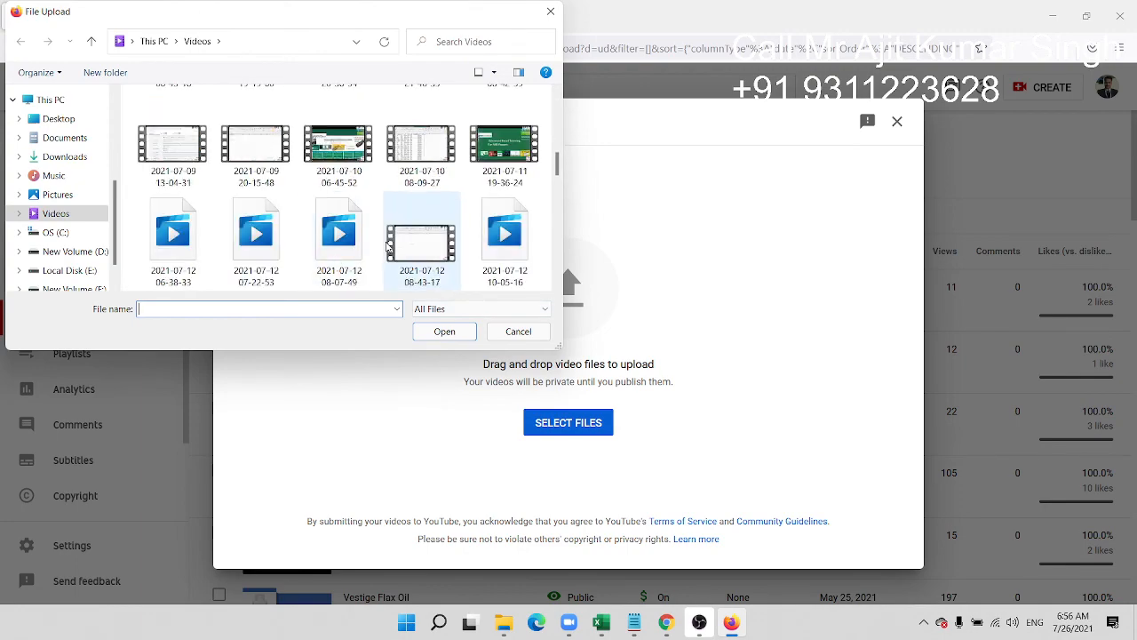